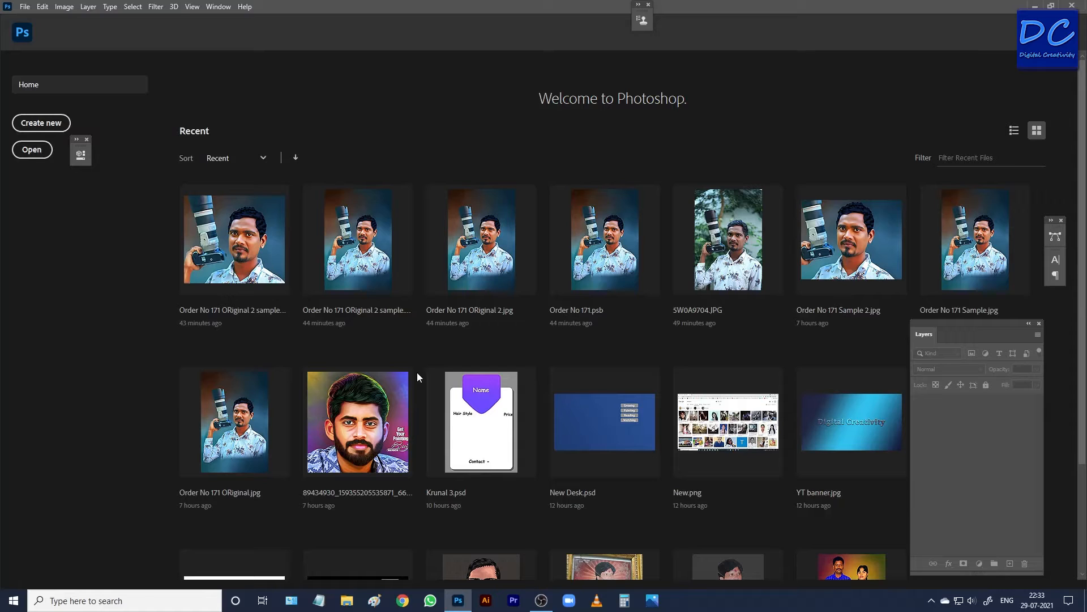
# - Create a new A4 document in landscape orientation, 297 x 210 mm at 300 ppi, with a white background
pyautogui.click(57, 125)
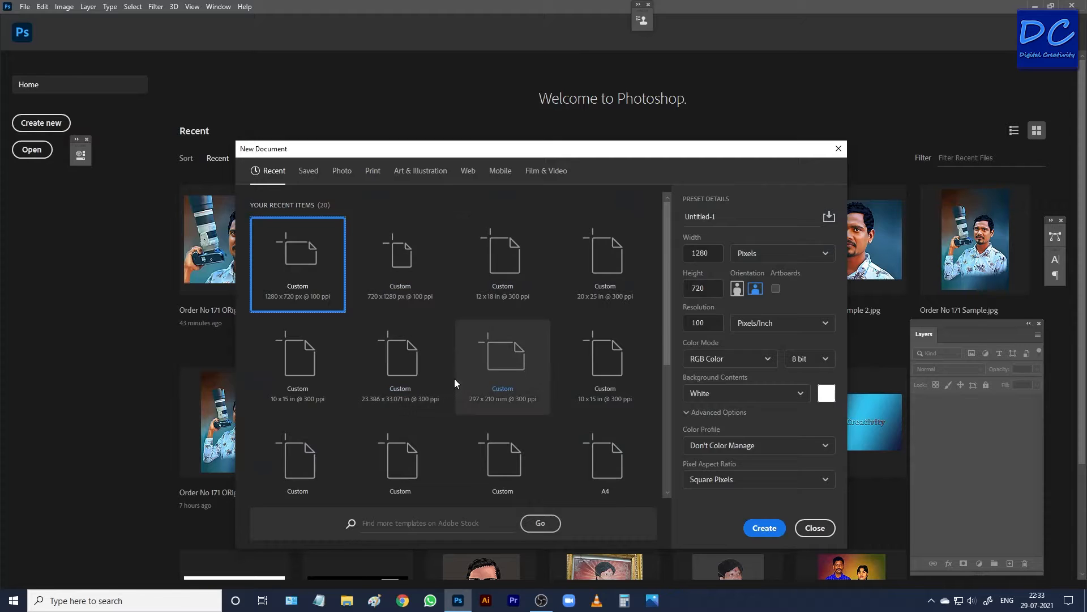
pyautogui.click(578, 446)
pyautogui.click(755, 288)
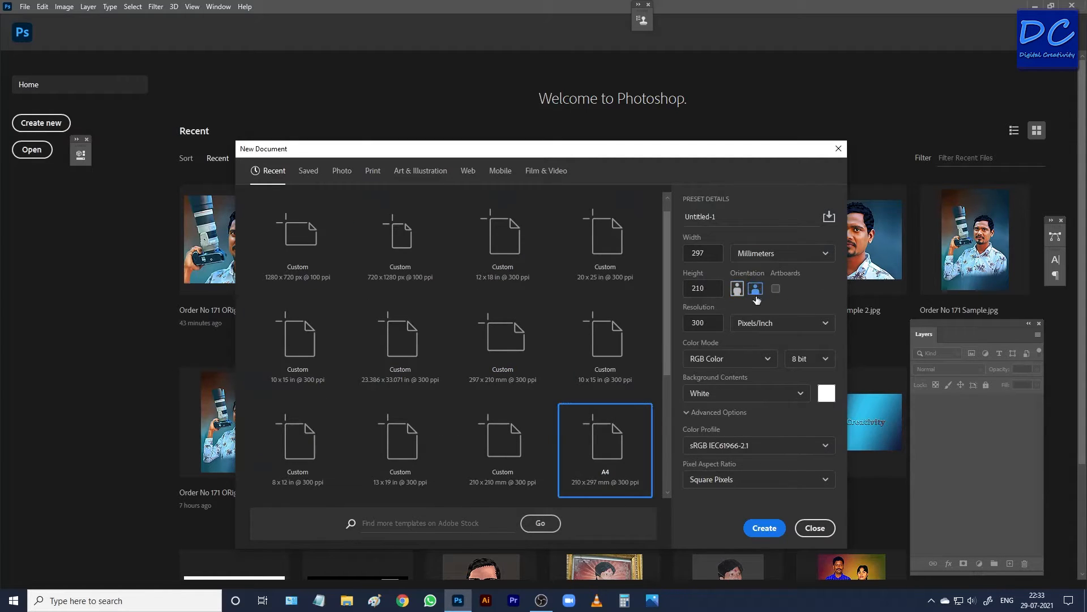
pyautogui.click(765, 529)
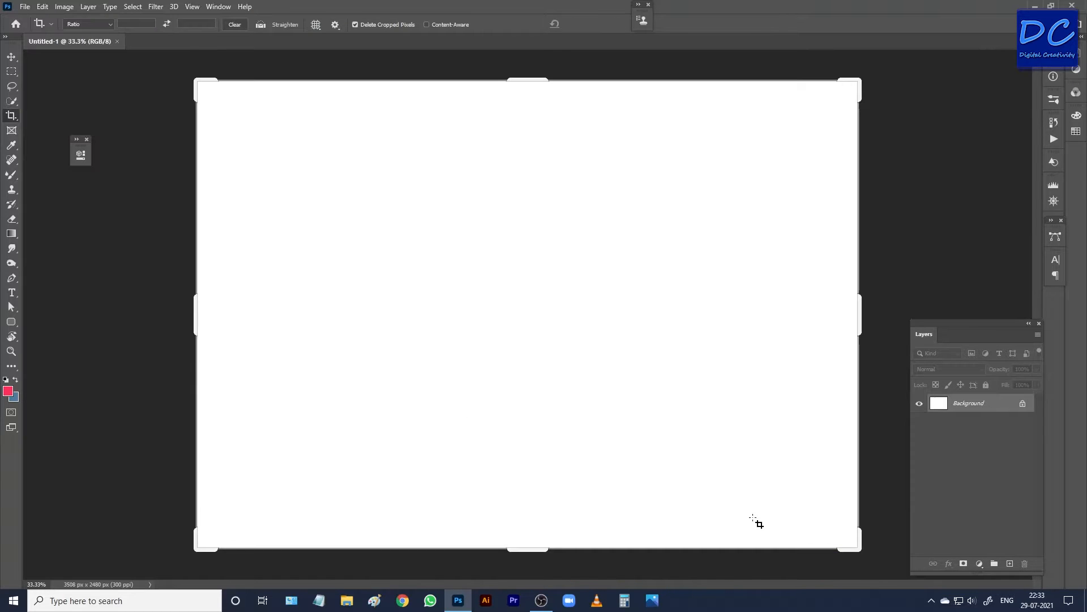
pyautogui.press('v')
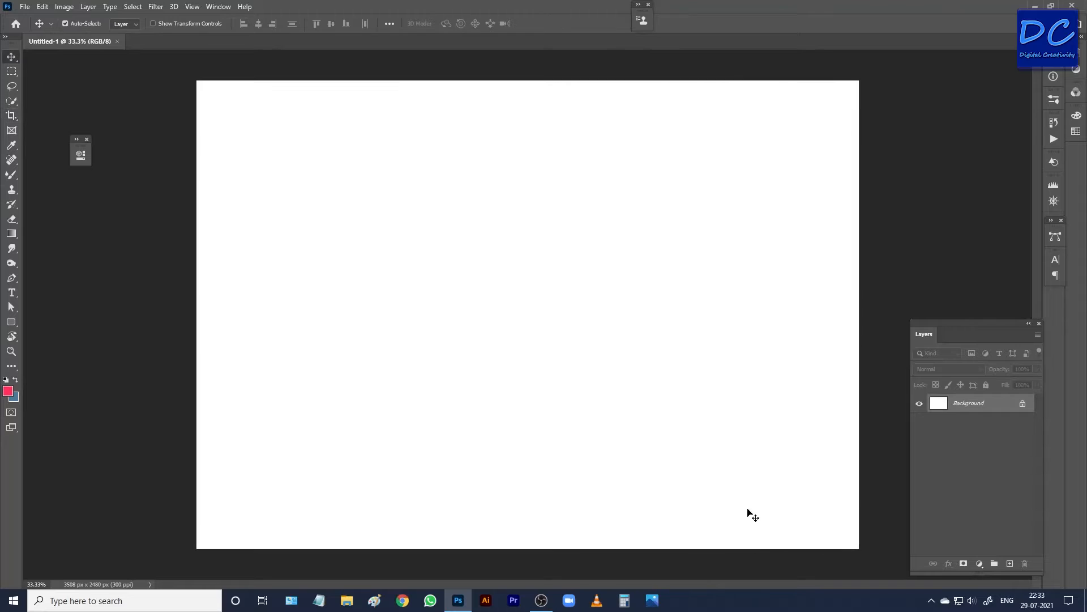
# - Add a new layer above the background and fill it with 50% Gray in Overlay mode at 100% opacity
pyautogui.click(1010, 564)
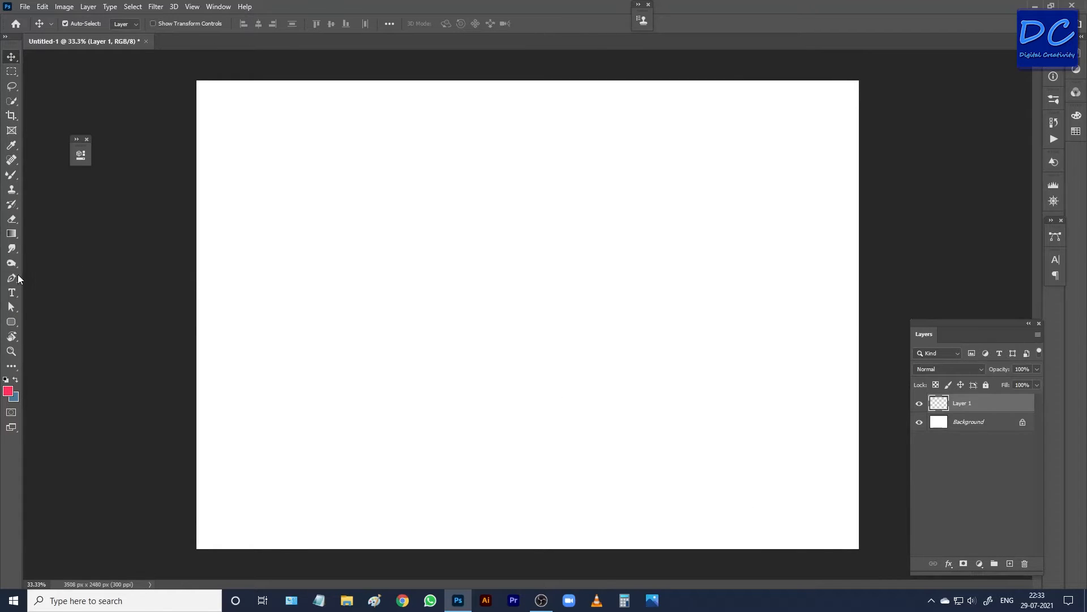
pyautogui.click(11, 323)
pyautogui.rightClick(17, 322)
pyautogui.click(31, 322)
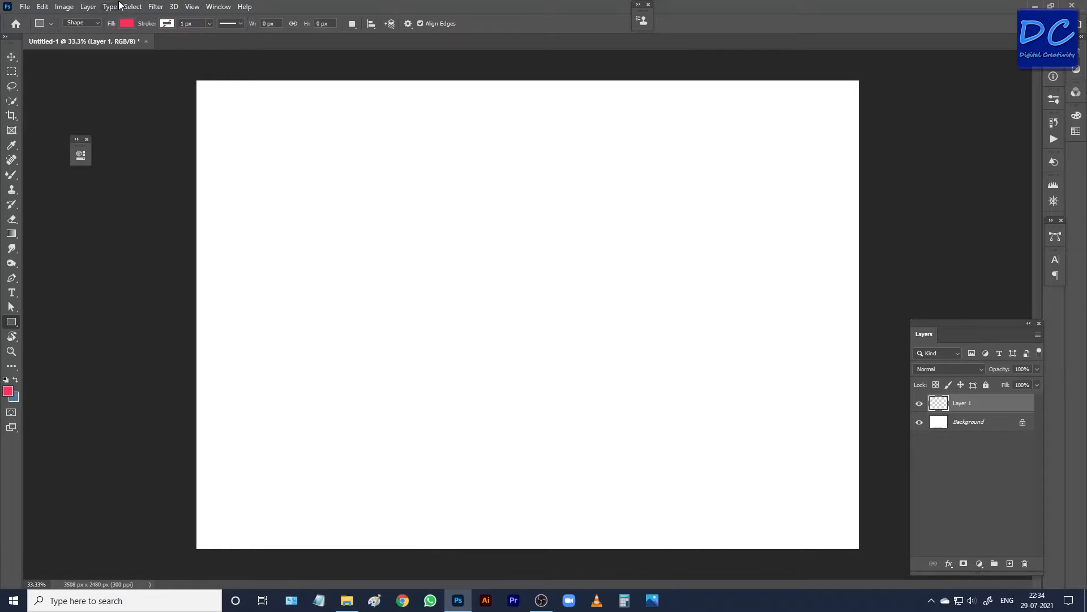
pyautogui.click(42, 7)
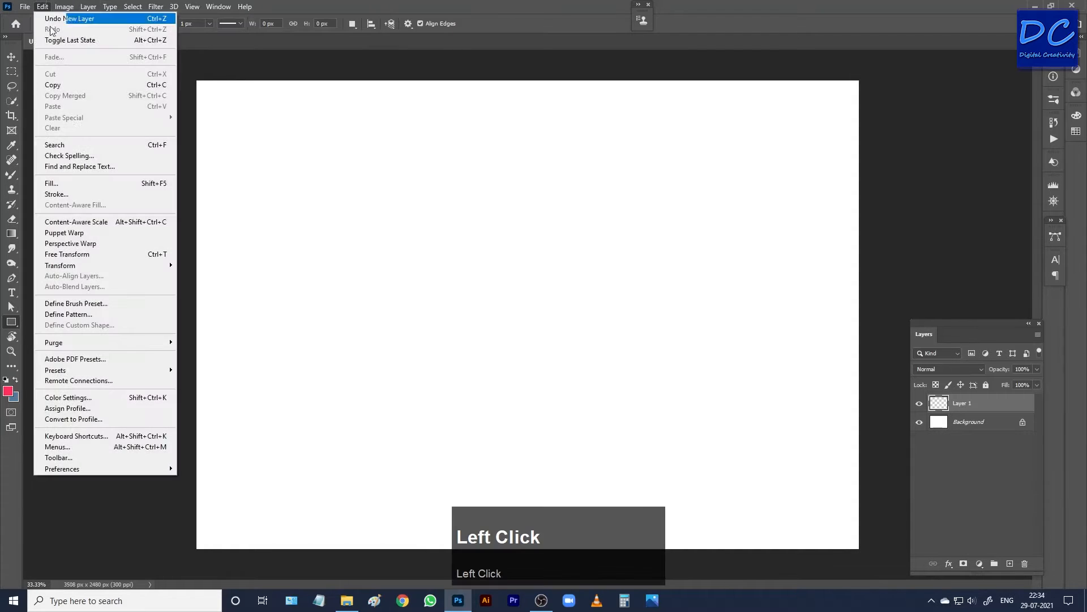
pyautogui.click(82, 183)
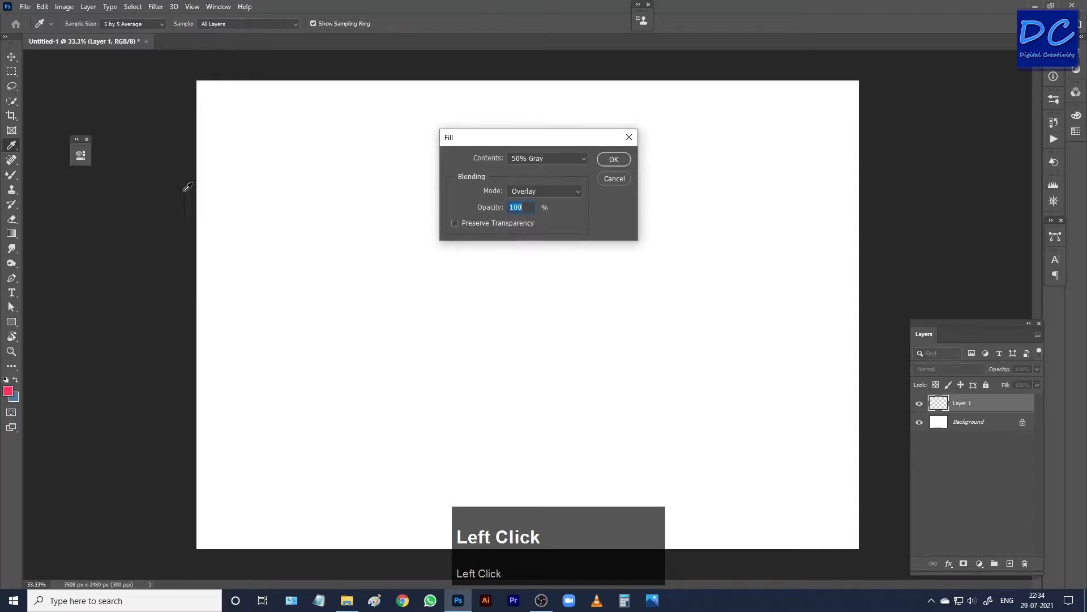
pyautogui.click(612, 161)
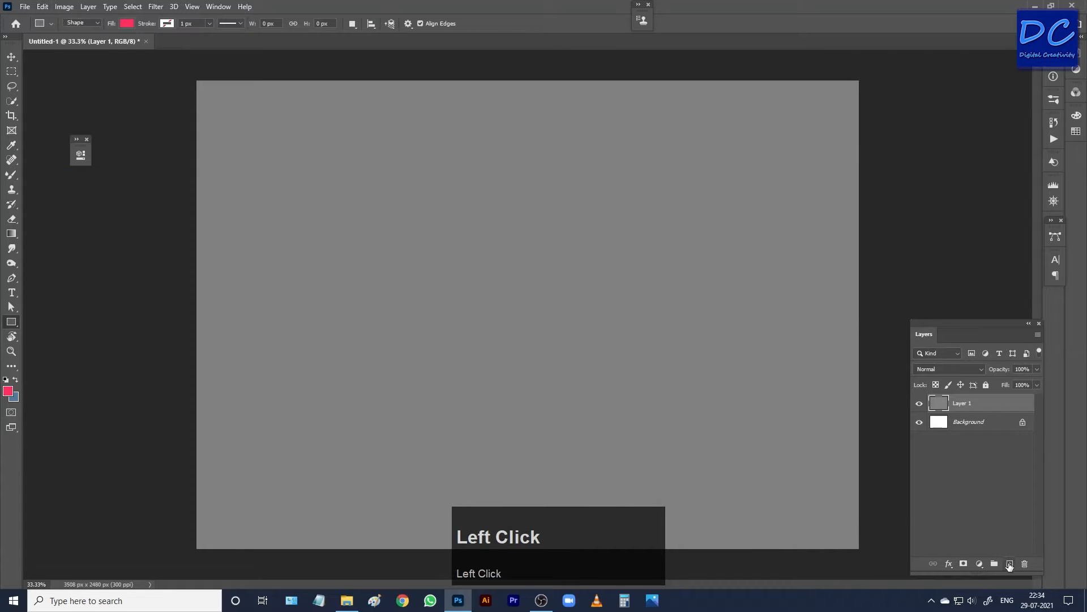
# - Add another layer and draw a wide rectangle shape about 1797 x 745 px near the middle of the canvas
pyautogui.click(1010, 564)
pyautogui.moveTo(392, 256); pyautogui.dragTo(388, 234)
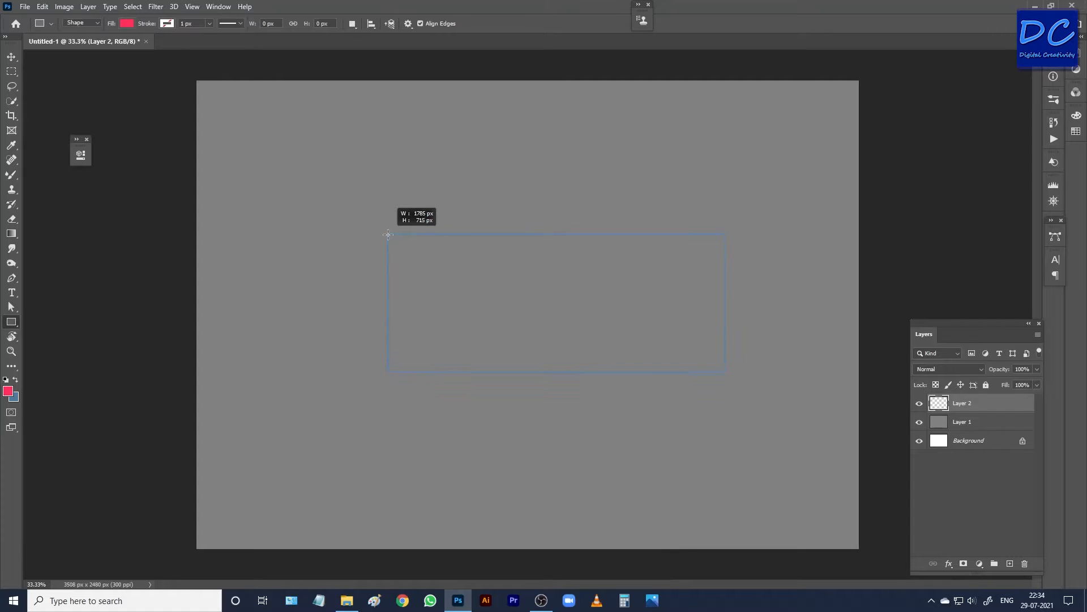
pyautogui.moveTo(388, 234); pyautogui.dragTo(728, 368)
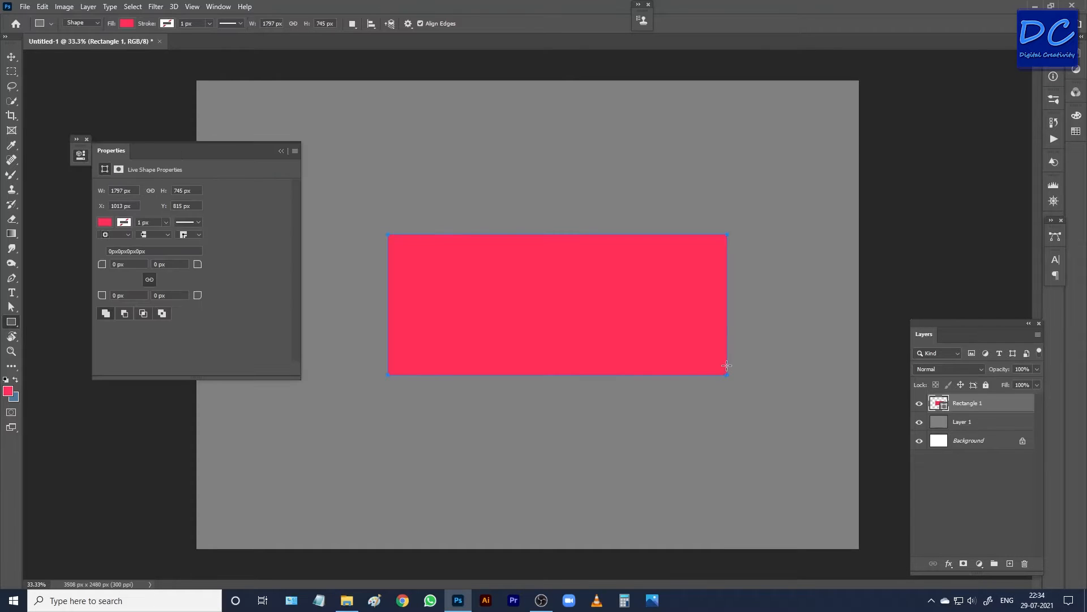
# - Try several recently used maroon and purple swatches as the rectangle's fill, settling on the dark pink 8c3654
pyautogui.click(105, 223)
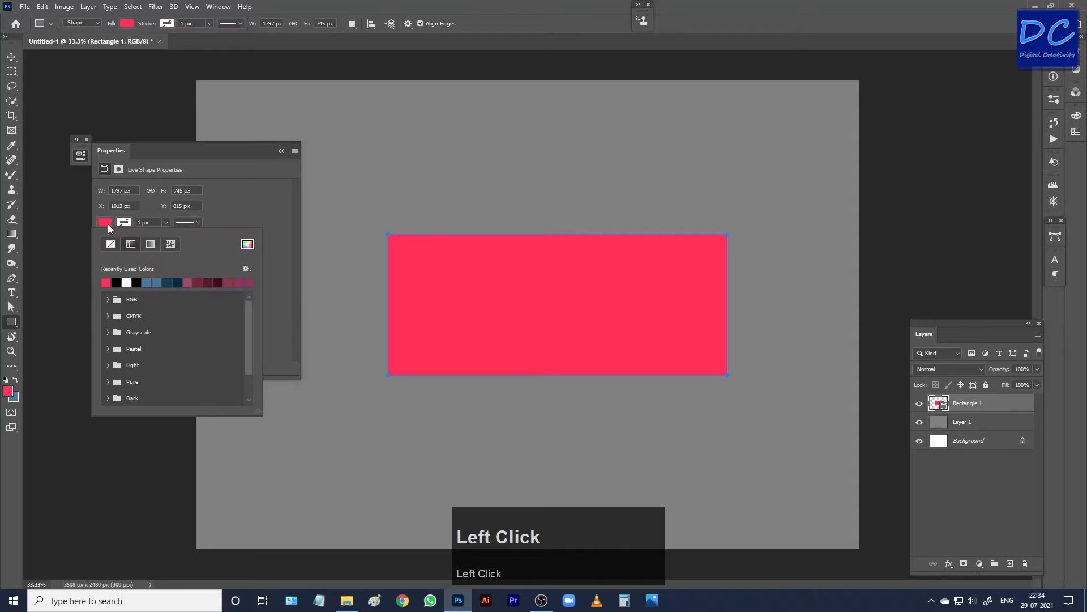
pyautogui.click(188, 282)
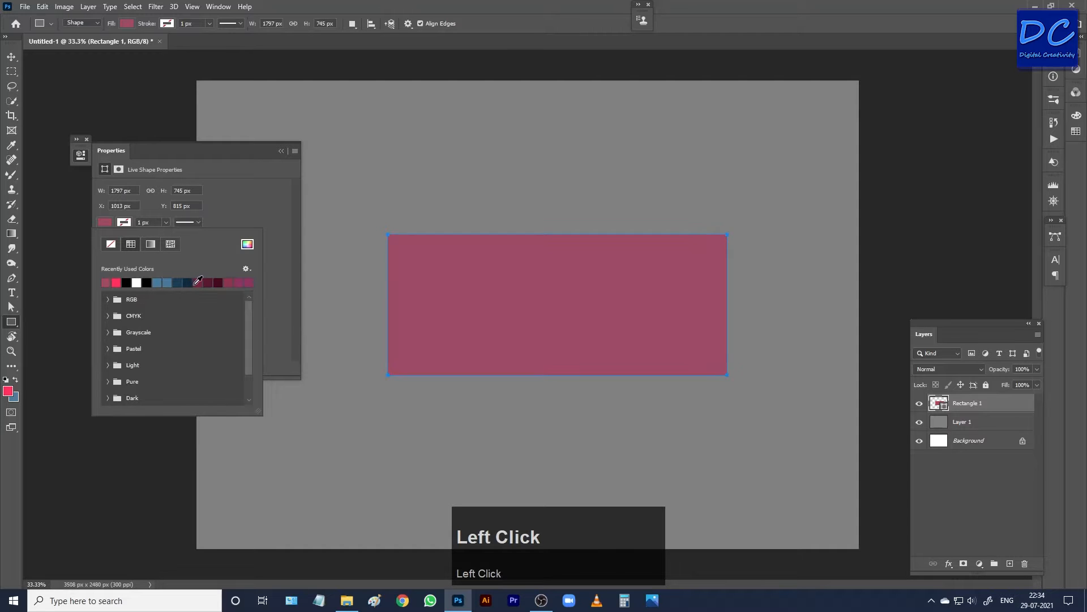
pyautogui.click(199, 282)
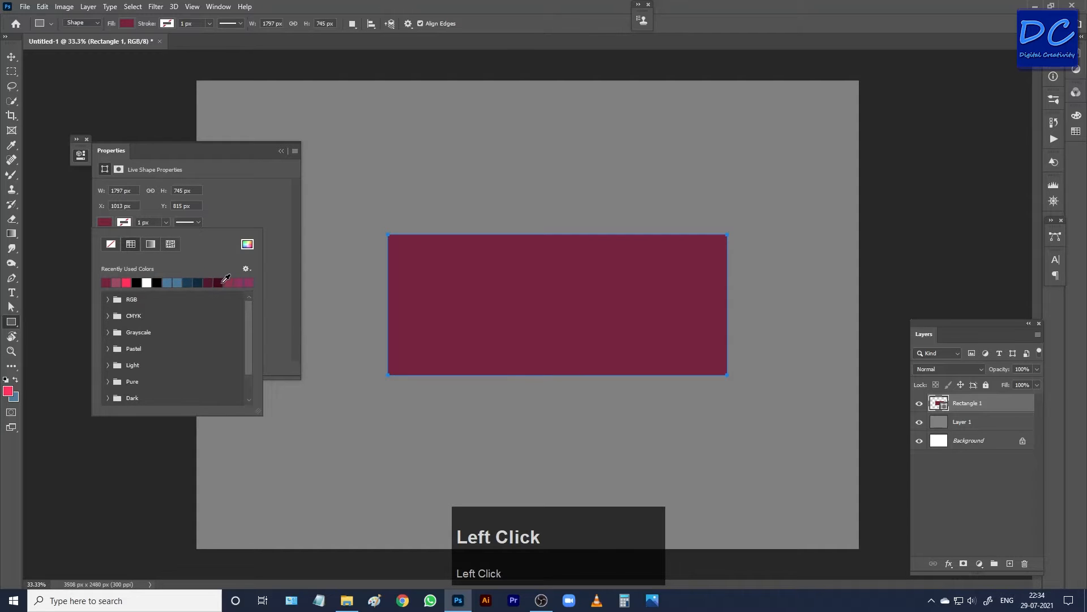
pyautogui.click(219, 282)
pyautogui.click(241, 281)
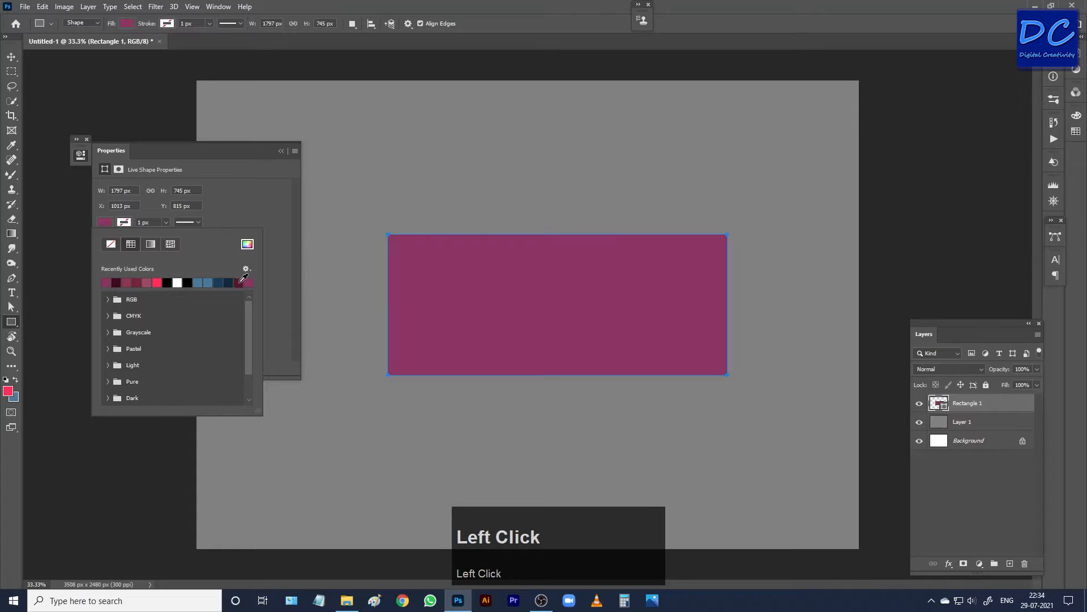
pyautogui.click(131, 281)
# - Fine-tune the rectangle's fill in the colour picker by raising its red component to get a brighter crimson
pyautogui.click(104, 225)
pyautogui.click(247, 244)
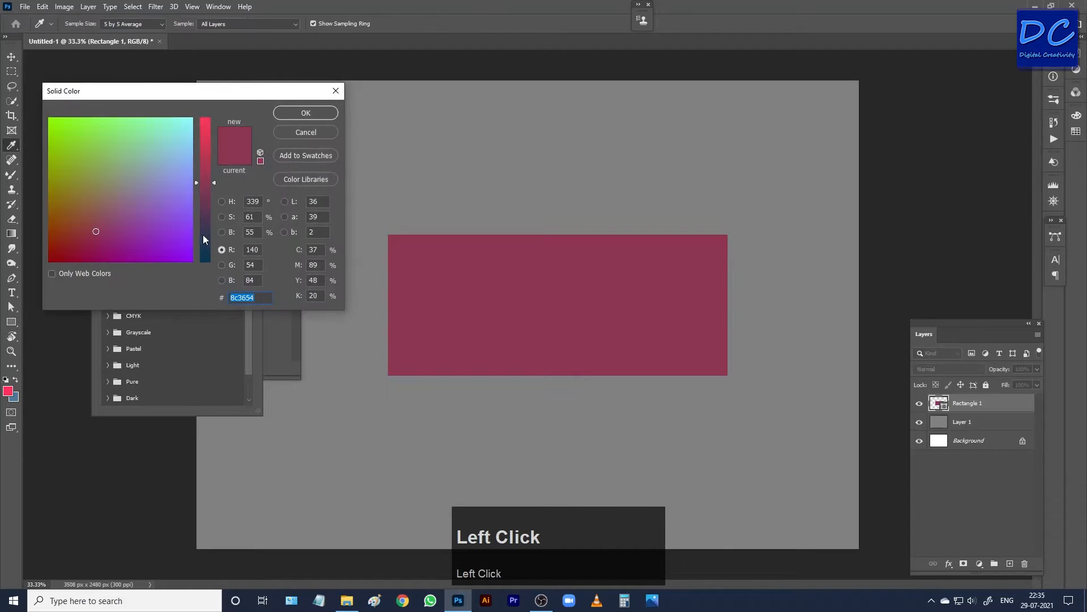
pyautogui.moveTo(204, 187); pyautogui.dragTo(205, 203)
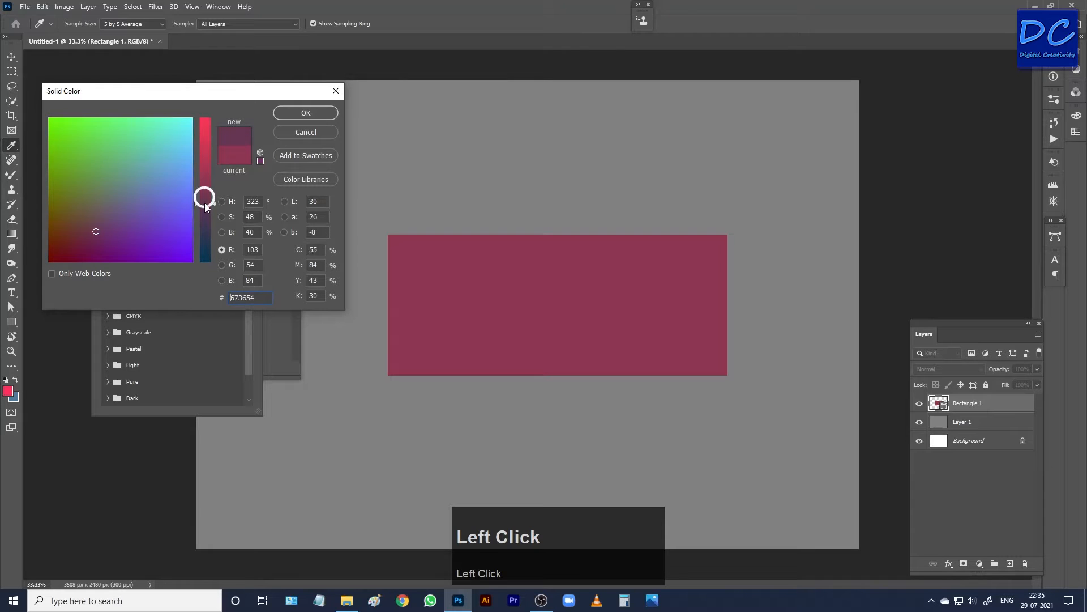
pyautogui.rightClick(205, 202)
pyautogui.moveTo(204, 177); pyautogui.dragTo(204, 170)
pyautogui.click(284, 113)
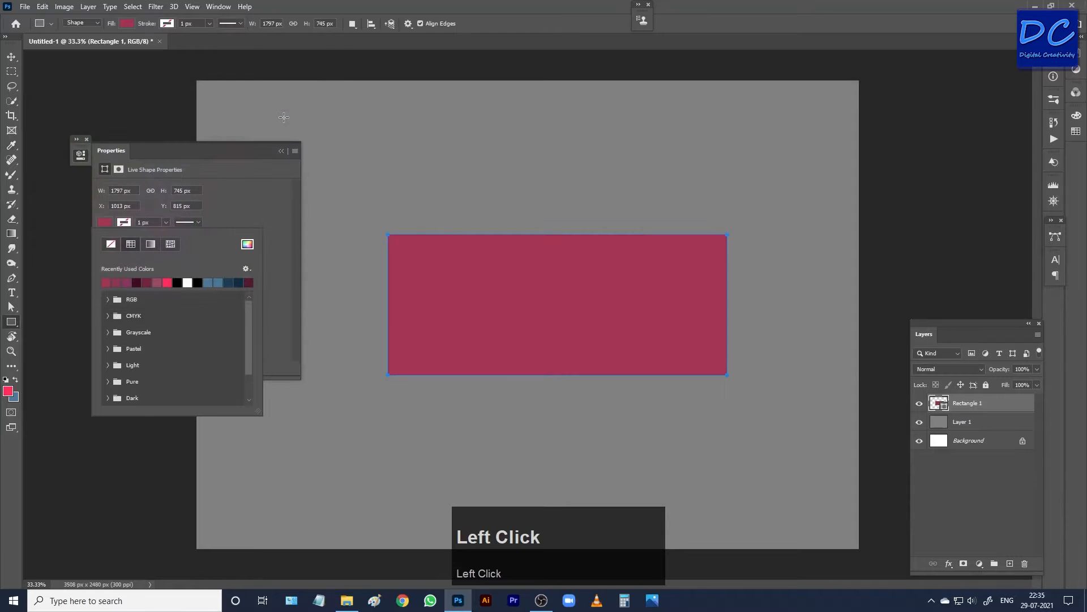
pyautogui.click(281, 151)
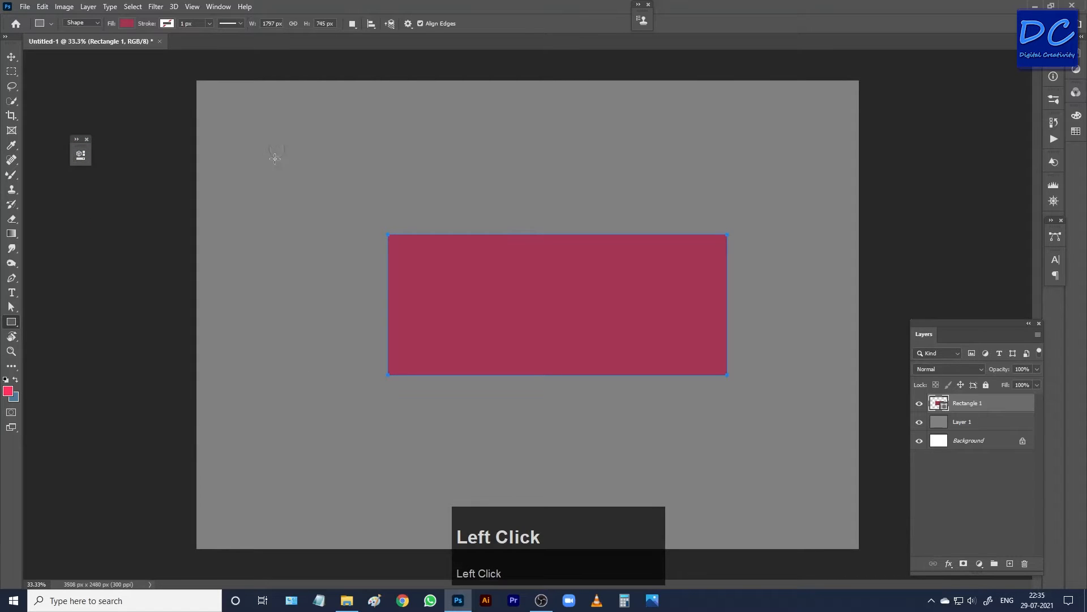
# - Draw a second rectangle about 1785 x 358 px below the large one, stacked directly above the gray layer
pyautogui.press('v')
pyautogui.click(287, 237)
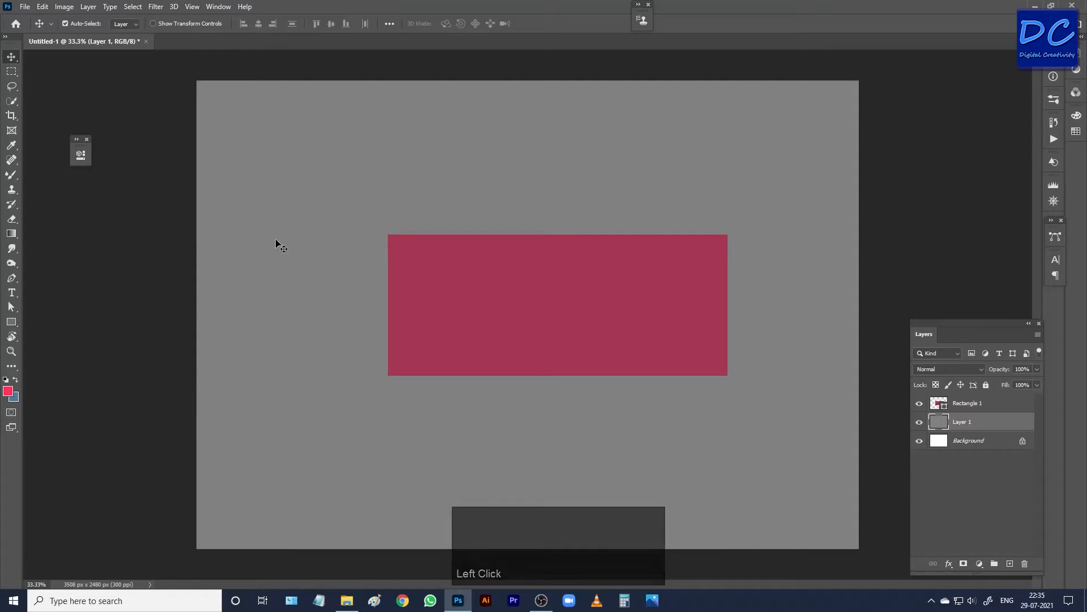
pyautogui.click(12, 324)
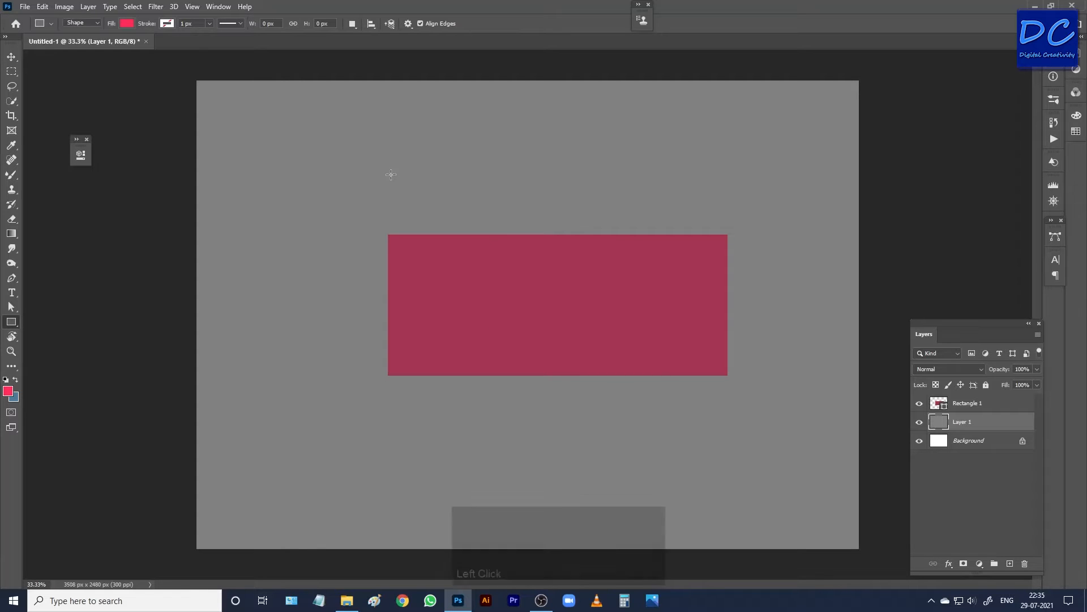
pyautogui.moveTo(388, 397); pyautogui.dragTo(637, 434)
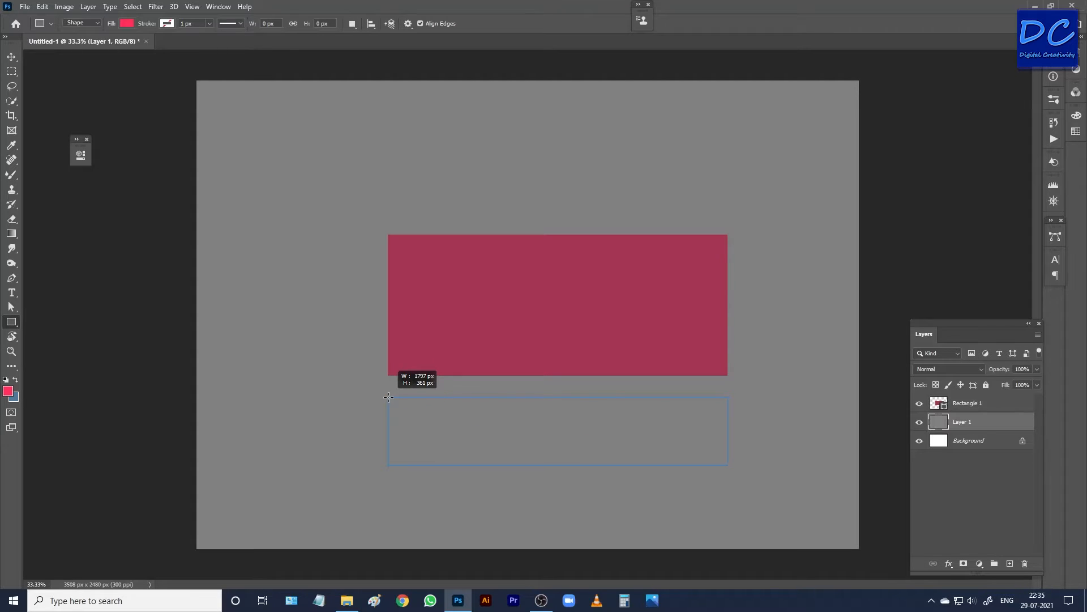
pyautogui.moveTo(388, 397); pyautogui.dragTo(725, 465)
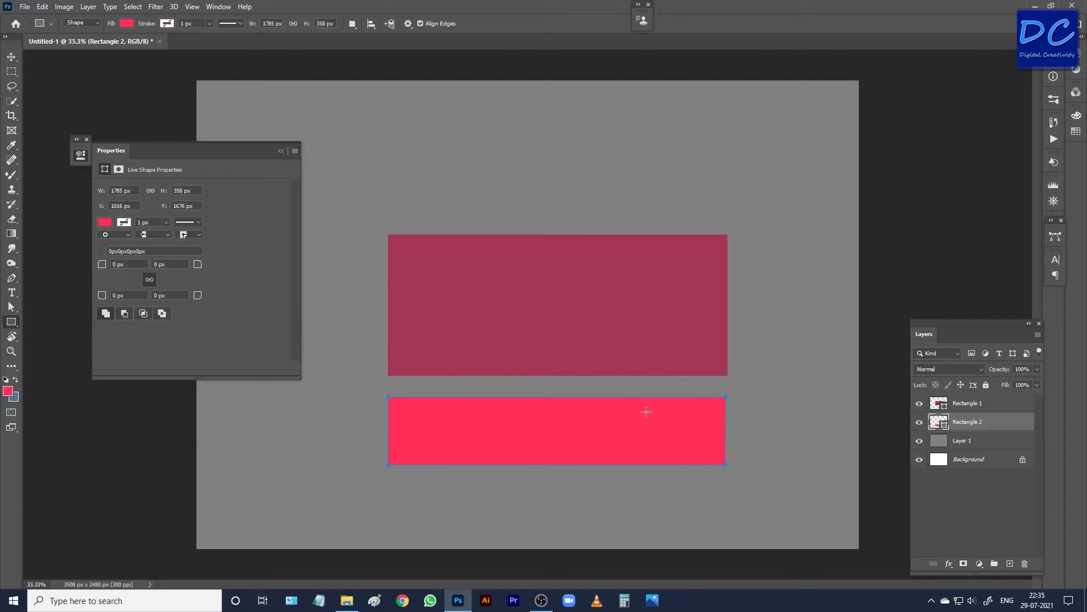
# - Sample the large rectangle's crimson and apply the same recently used colour as the lower rectangle's fill
pyautogui.press('i')
pyautogui.click(590, 338)
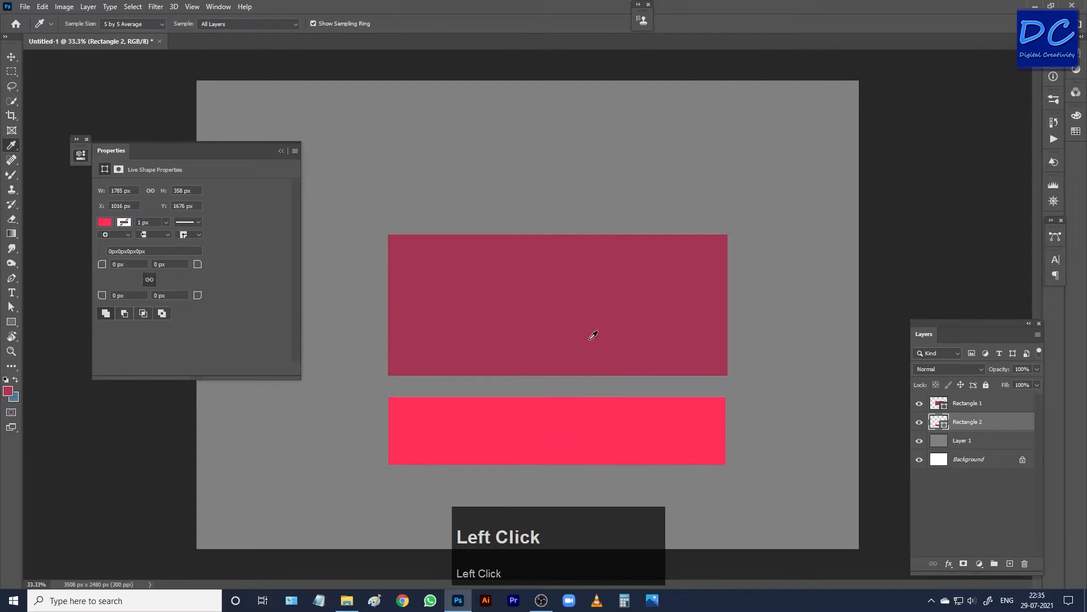
pyautogui.click(105, 222)
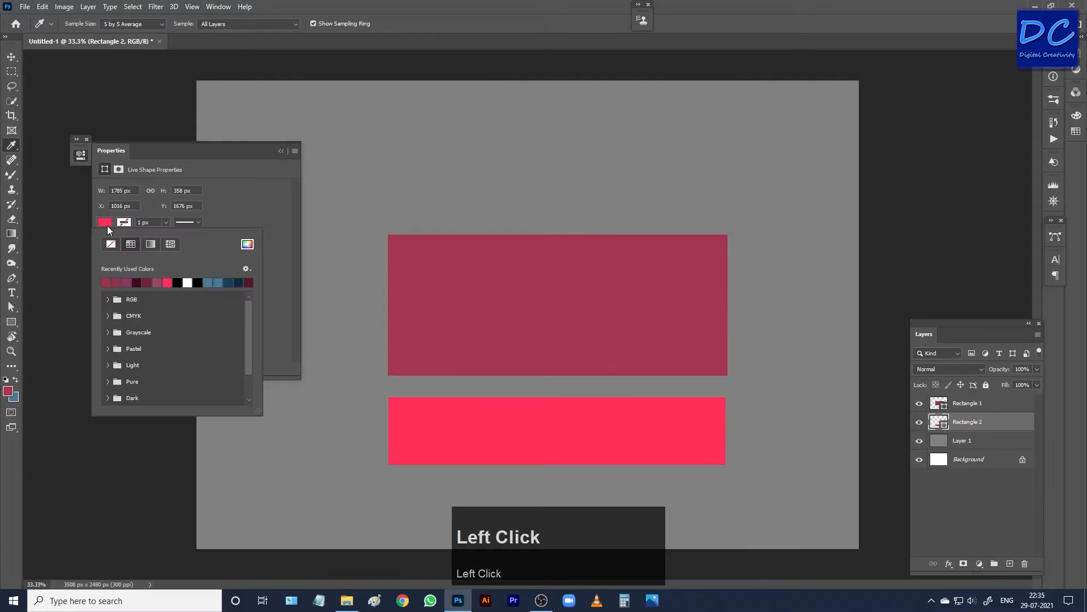
pyautogui.click(111, 277)
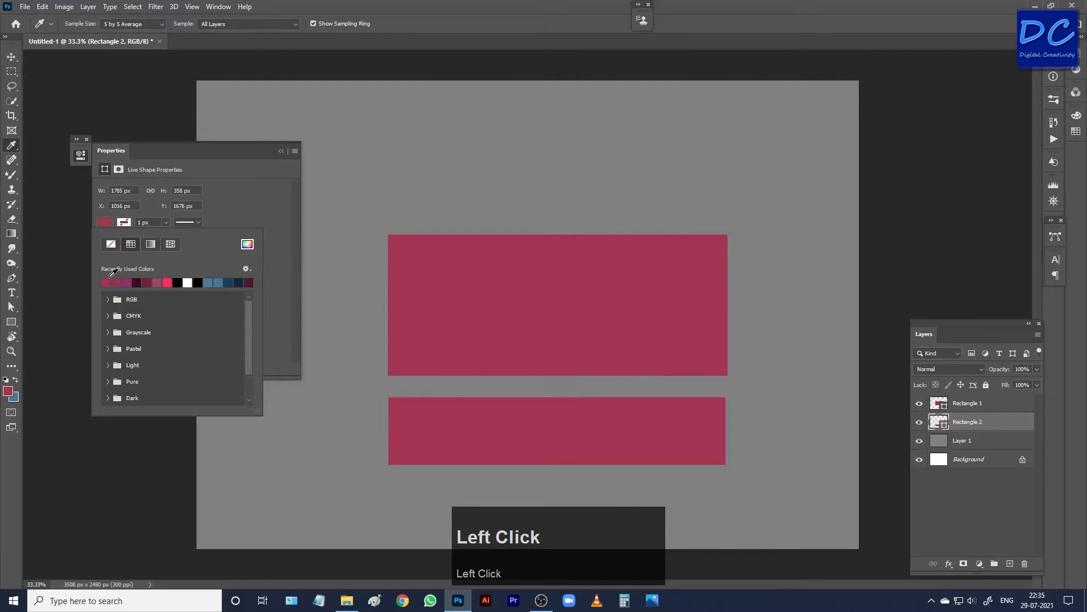
pyautogui.click(246, 202)
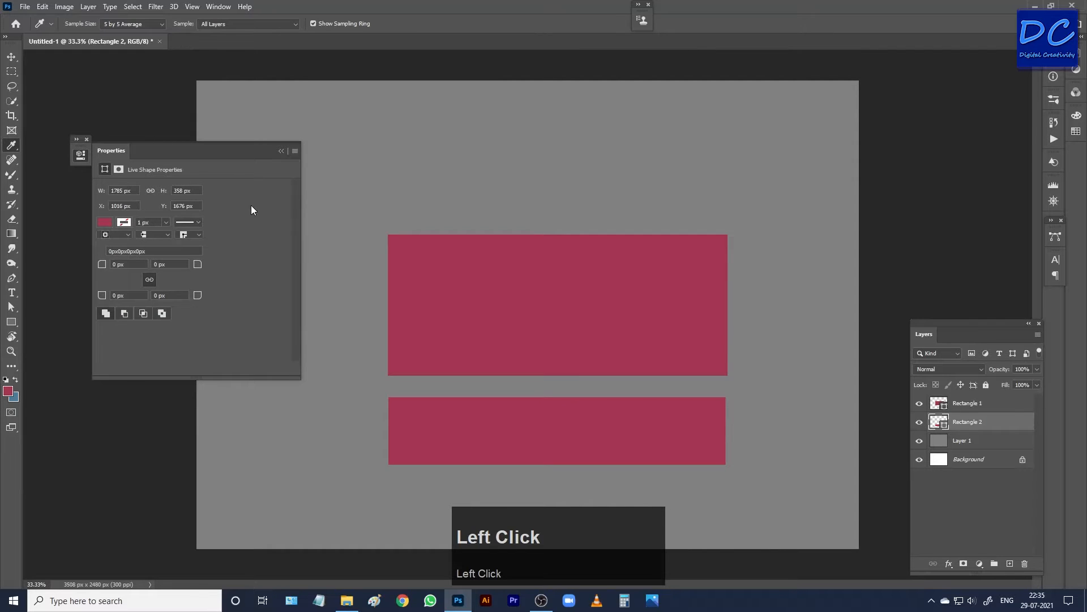
pyautogui.click(281, 150)
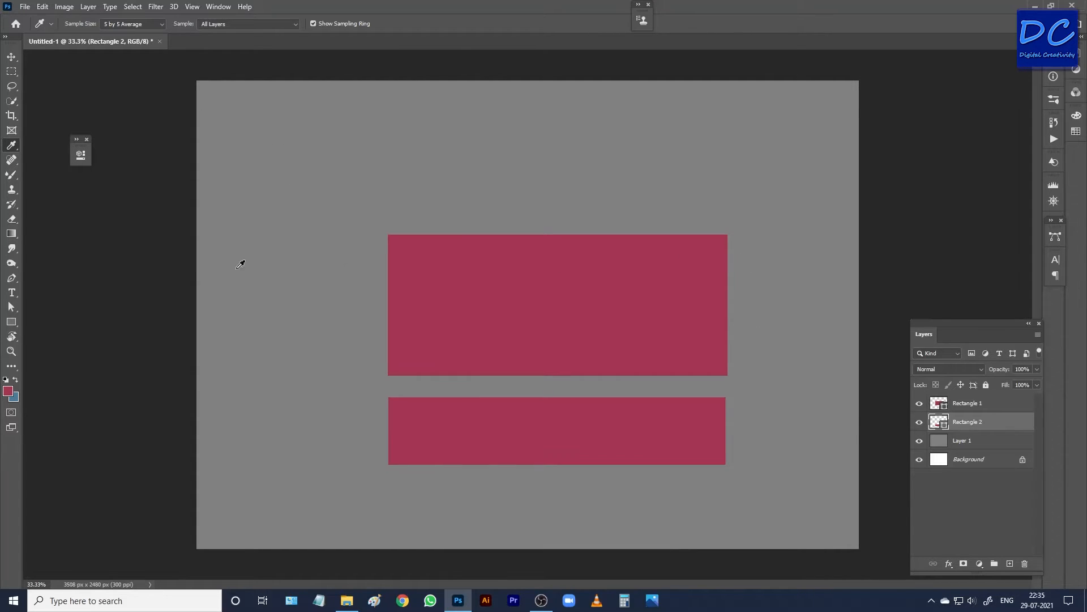
# - Draw a third, upright rectangle about 373 x 736 px just right of the large one, stacked directly above the gray layer
pyautogui.click(11, 323)
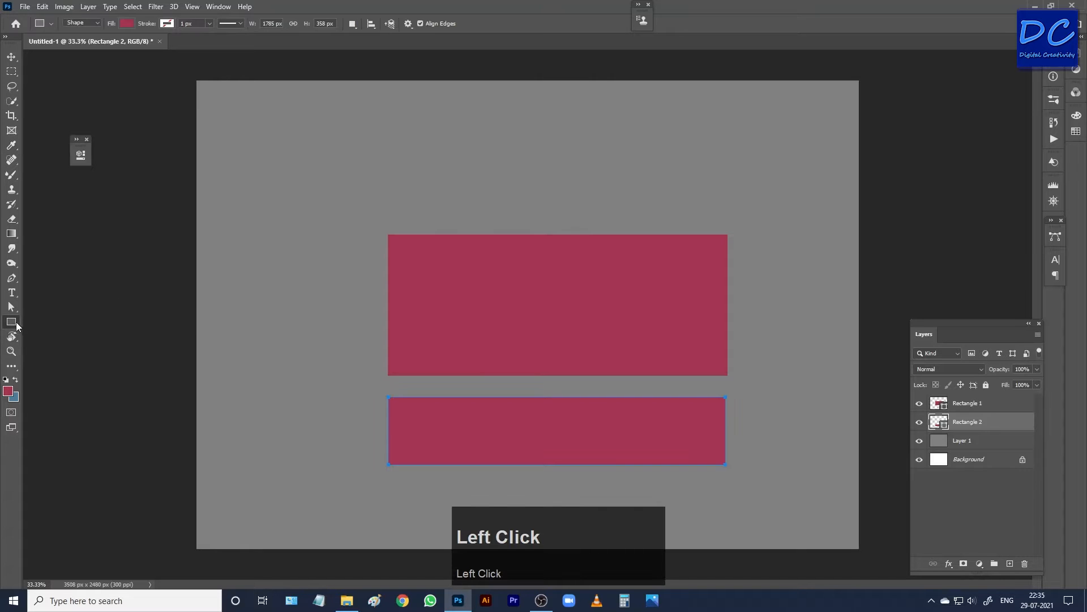
pyautogui.press('v')
pyautogui.click(822, 406)
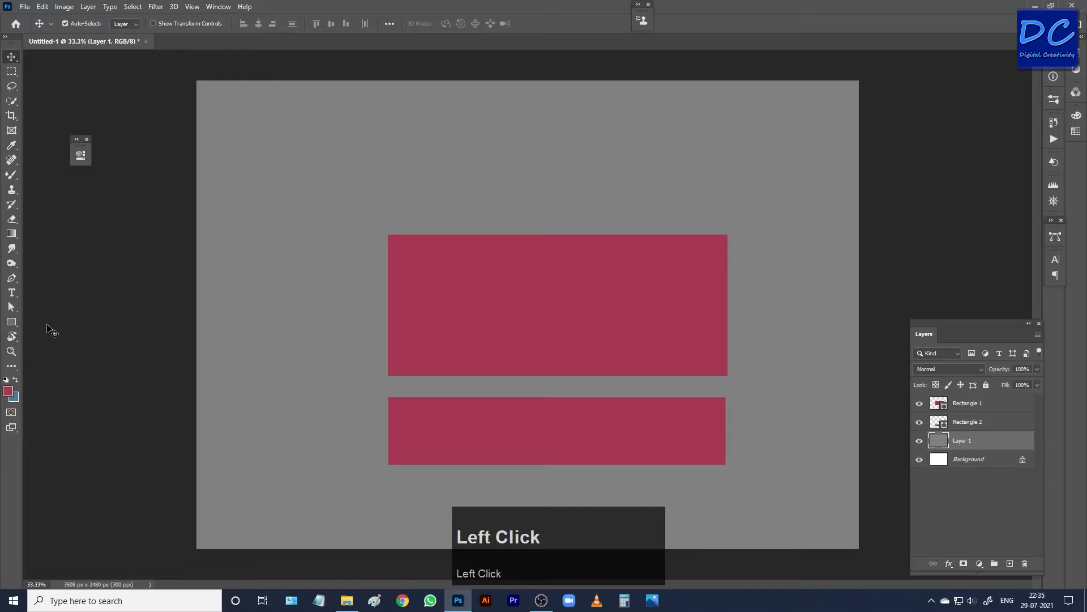
pyautogui.click(12, 323)
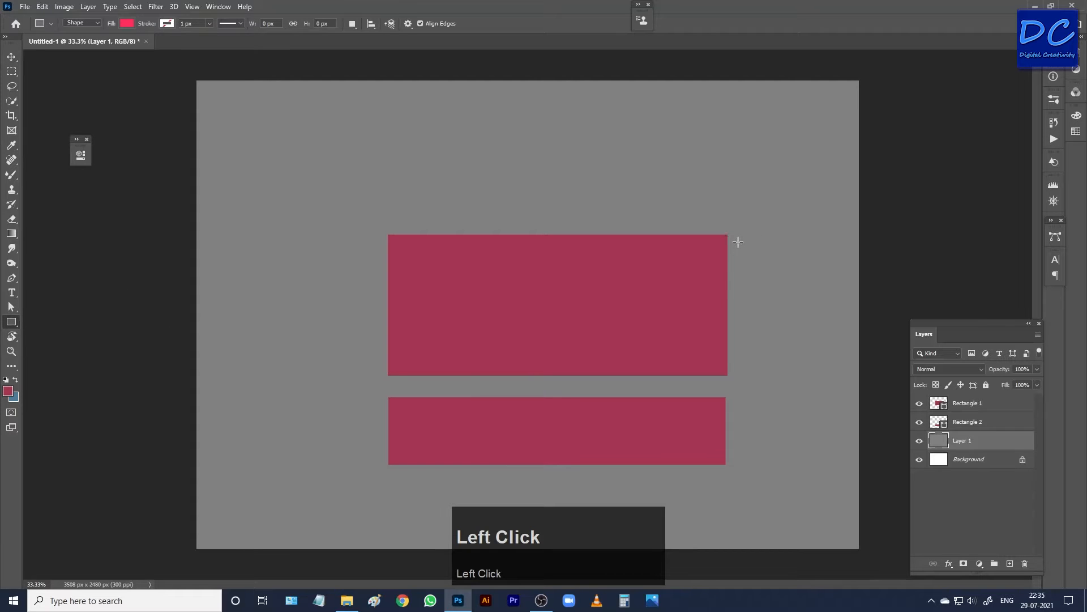
pyautogui.moveTo(737, 235); pyautogui.dragTo(779, 256)
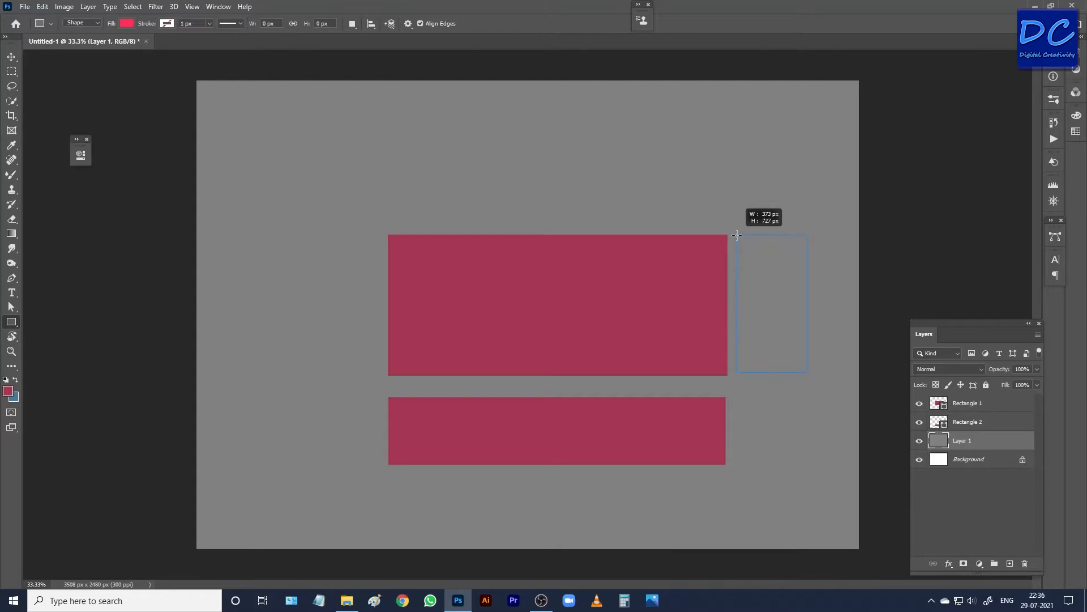
pyautogui.moveTo(736, 235); pyautogui.dragTo(804, 372)
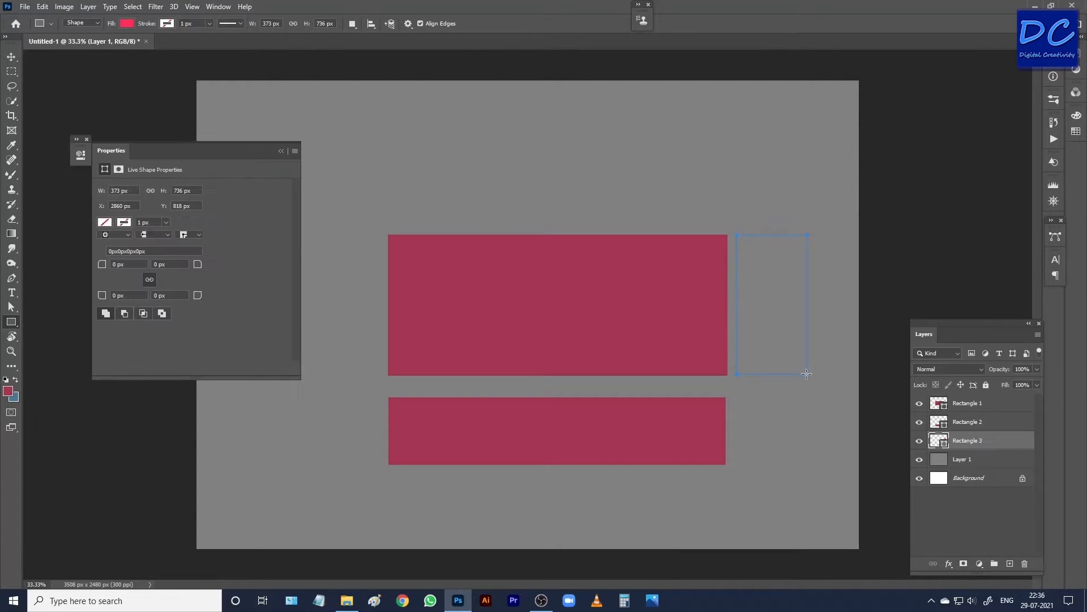
# - Fill the upright rectangle with the same recently used crimson as the other two rectangles
pyautogui.click(105, 227)
pyautogui.click(106, 283)
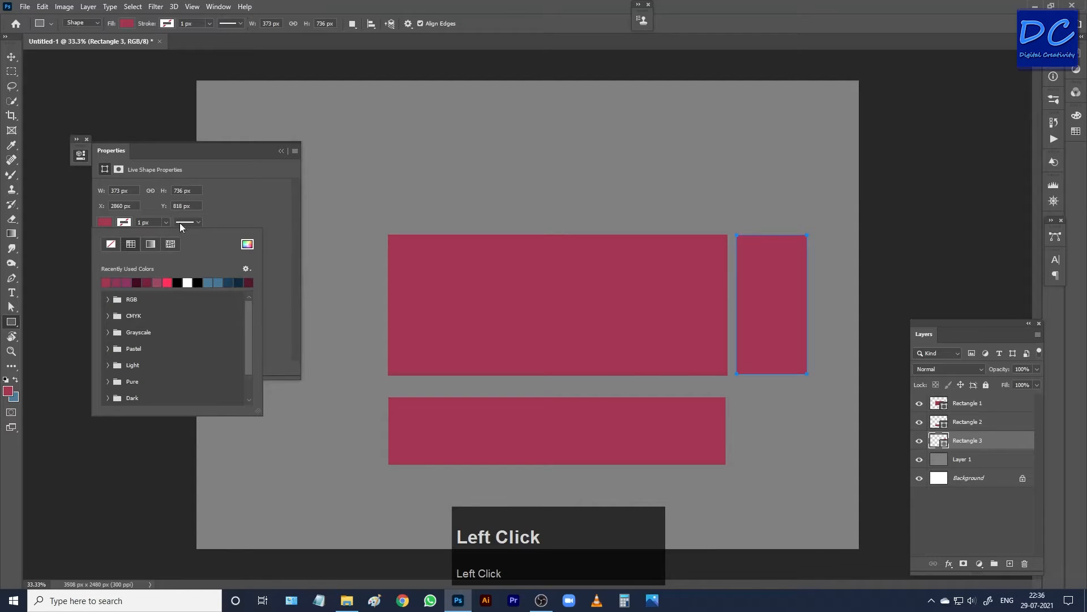
pyautogui.click(281, 150)
pyautogui.press('v')
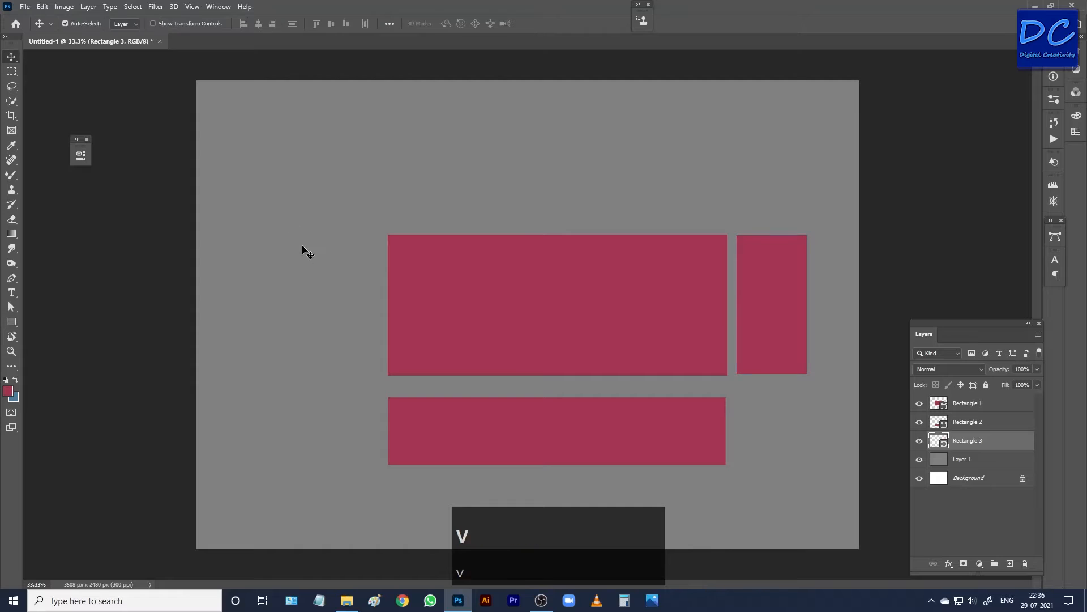
# - Move the large rectangle up and left of the other two, centred at about X 1573, Y 1036 px
pyautogui.click(295, 252)
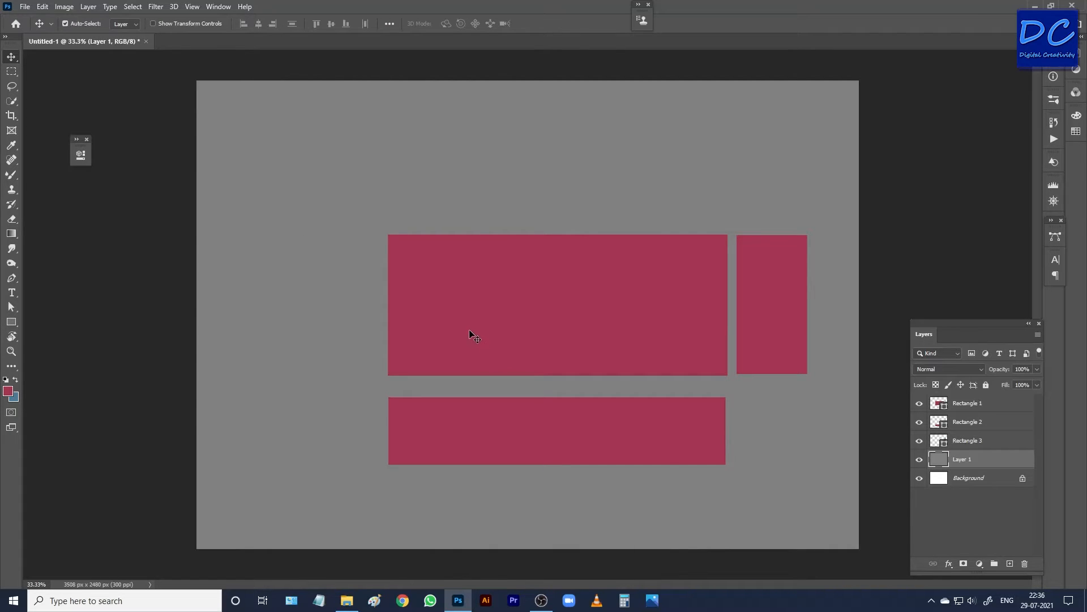
pyautogui.moveTo(471, 318); pyautogui.dragTo(408, 287)
pyautogui.press('t')
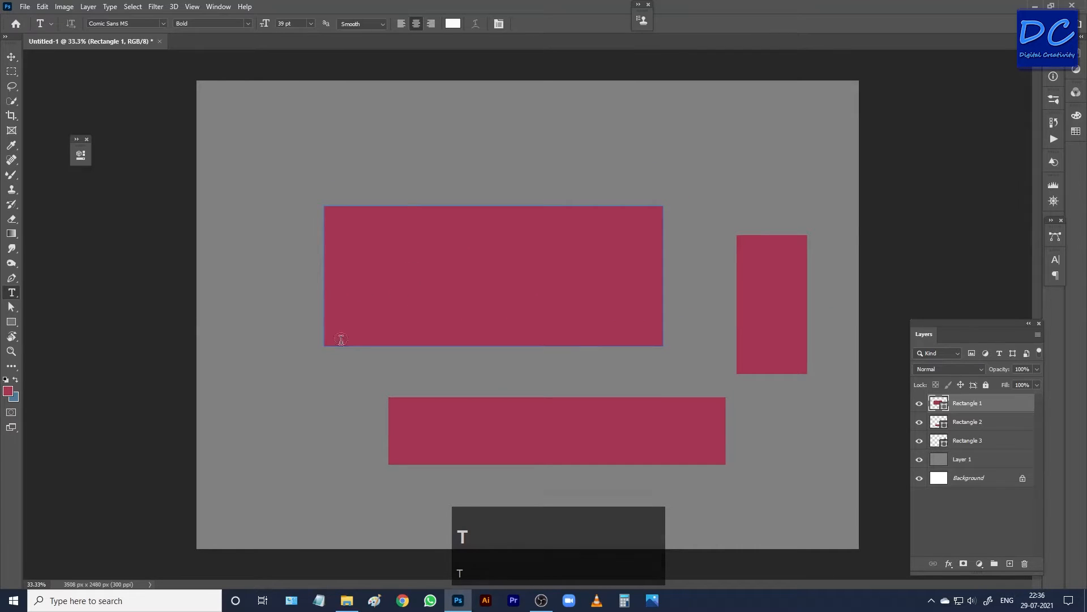
pyautogui.press('v')
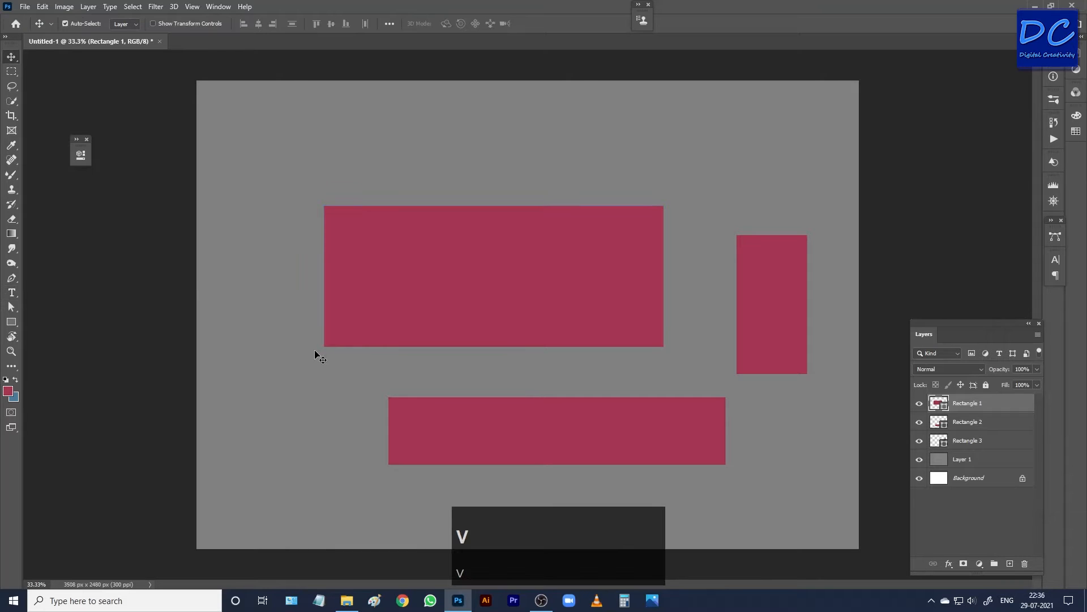
pyautogui.click(411, 310)
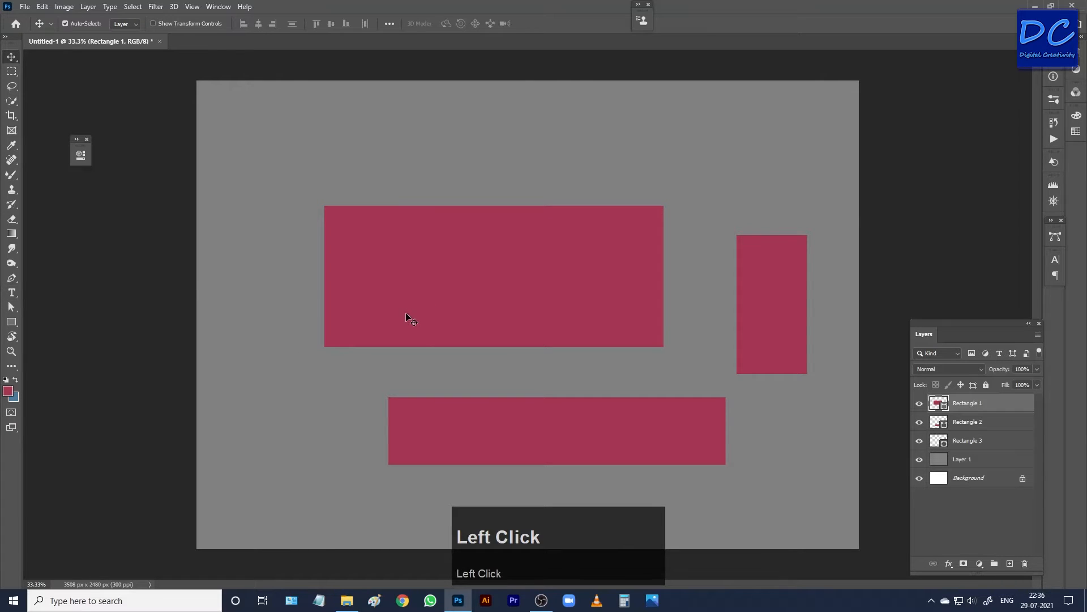
# - Distort the large rectangle into a slanted parallelogram for the box's top face, about 90% wide, 36% high, rotated 7.6° and skewed -43°
pyautogui.hotkey('ctrl', 't')
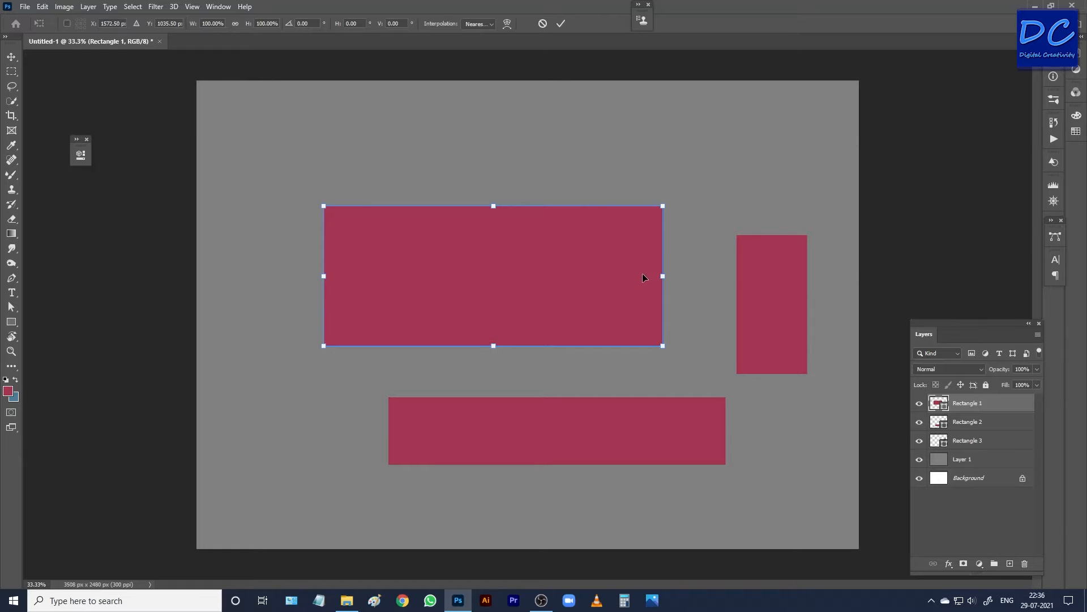
pyautogui.press('ctrl')
pyautogui.press('ctrl')
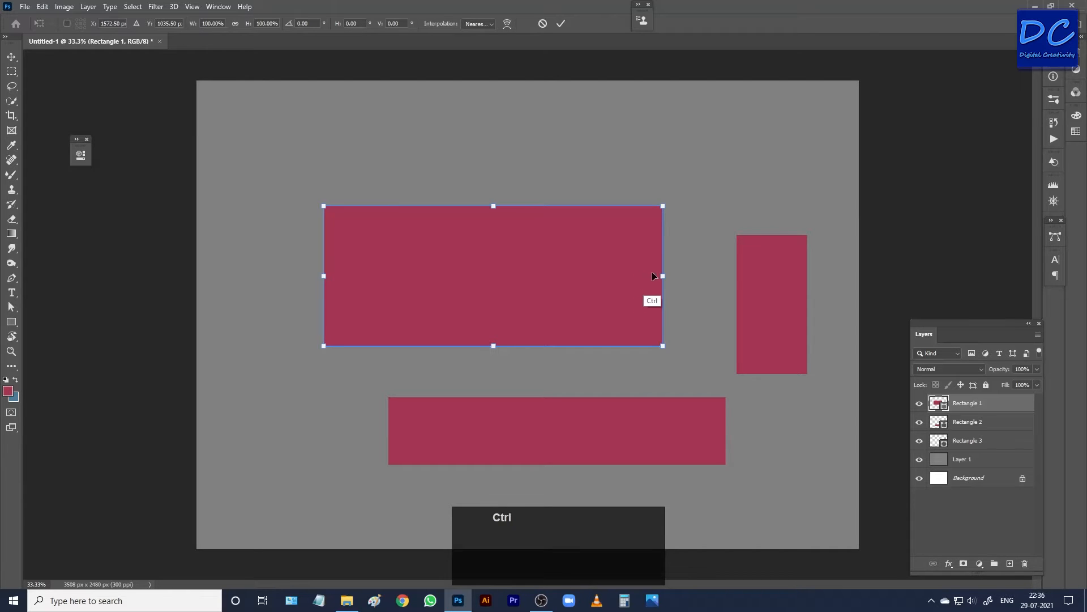
pyautogui.hotkey('ctrl', 'alt')
pyautogui.moveTo(663, 207); pyautogui.dragTo(681, 268)
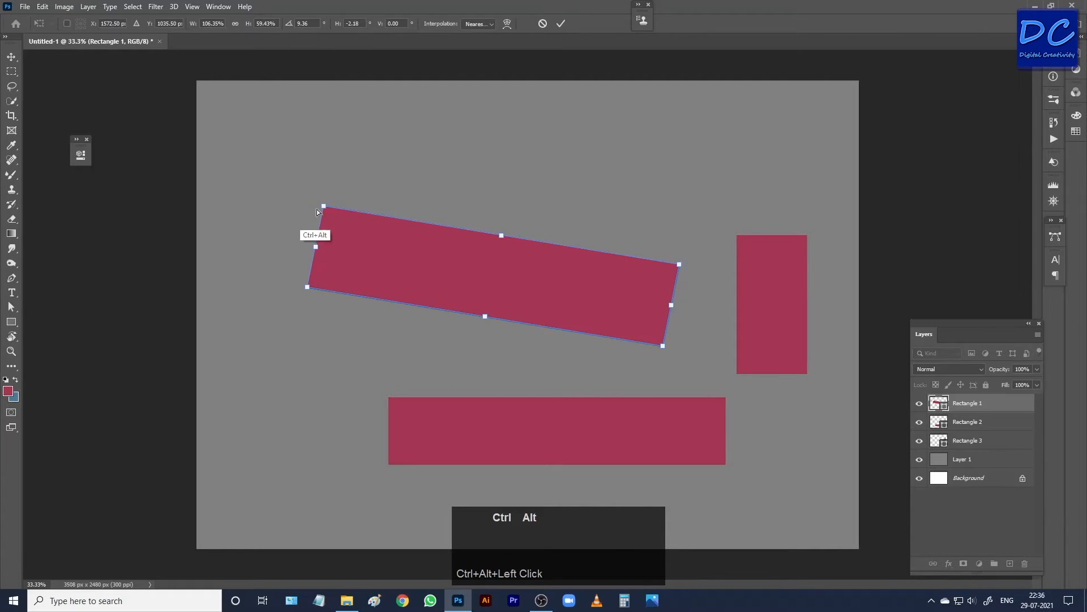
pyautogui.moveTo(323, 208); pyautogui.dragTo(356, 207)
pyautogui.moveTo(627, 345); pyautogui.dragTo(632, 317)
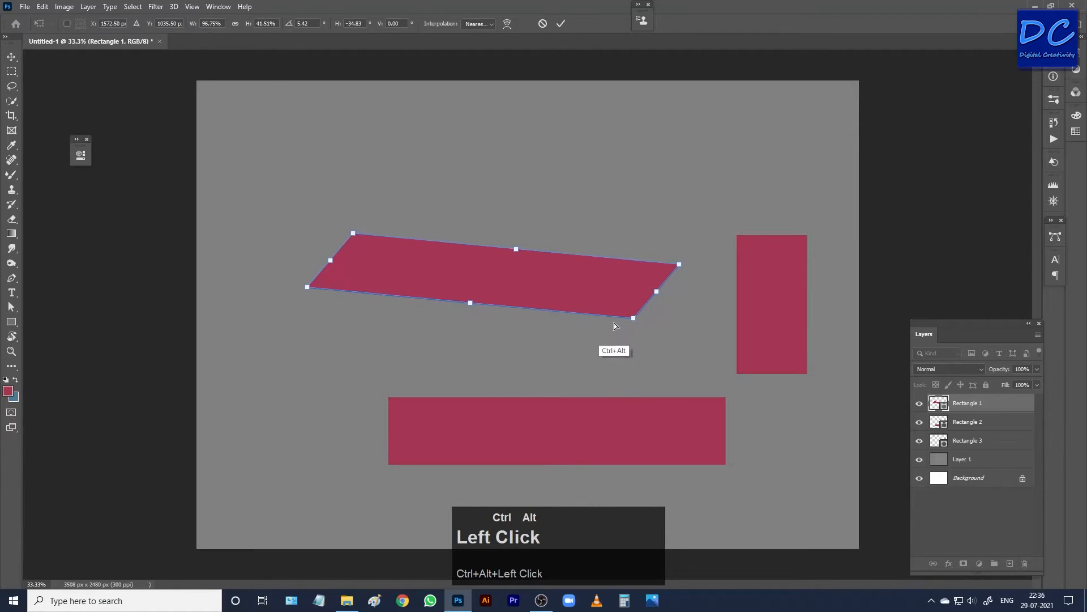
pyautogui.moveTo(353, 233); pyautogui.dragTo(369, 234)
pyautogui.moveTo(307, 286)
pyautogui.mouseDown()
pyautogui.moveTo(325, 281)
pyautogui.moveTo(315, 277)
pyautogui.mouseUp()
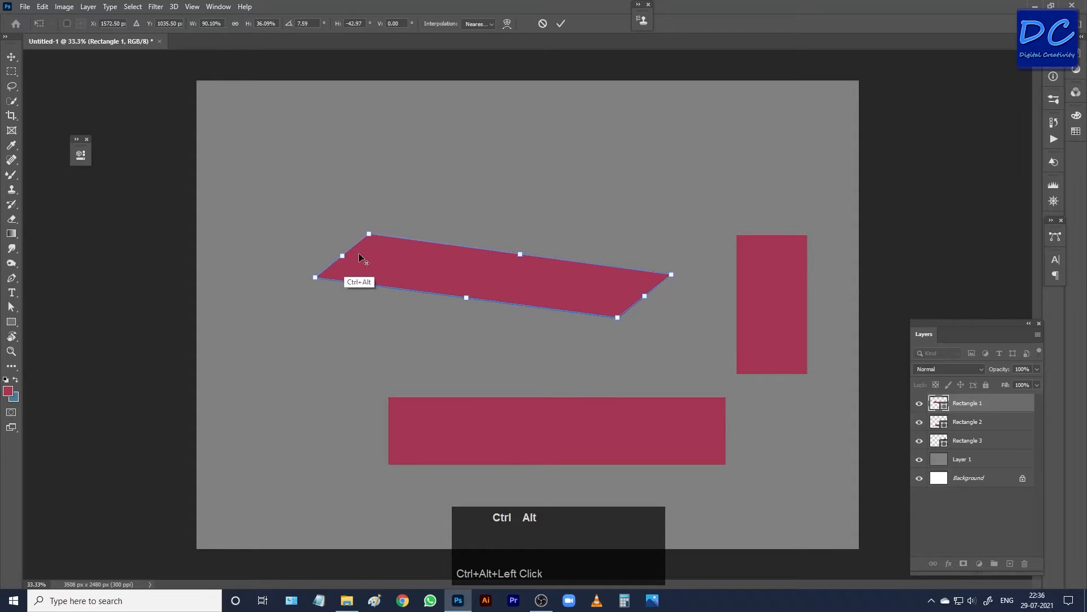
pyautogui.moveTo(370, 236); pyautogui.dragTo(369, 246)
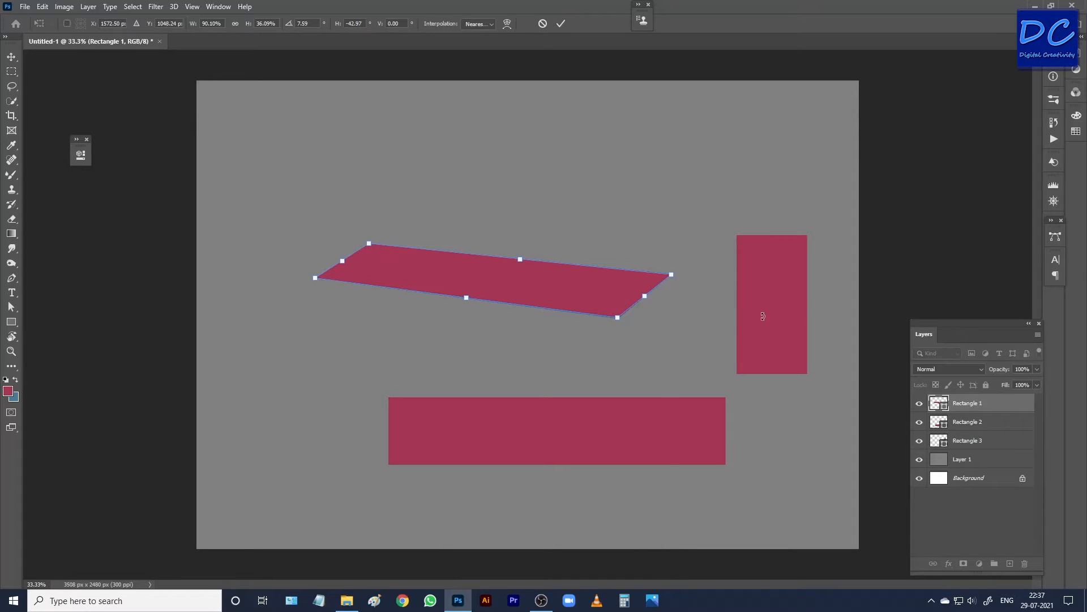
pyautogui.click(561, 24)
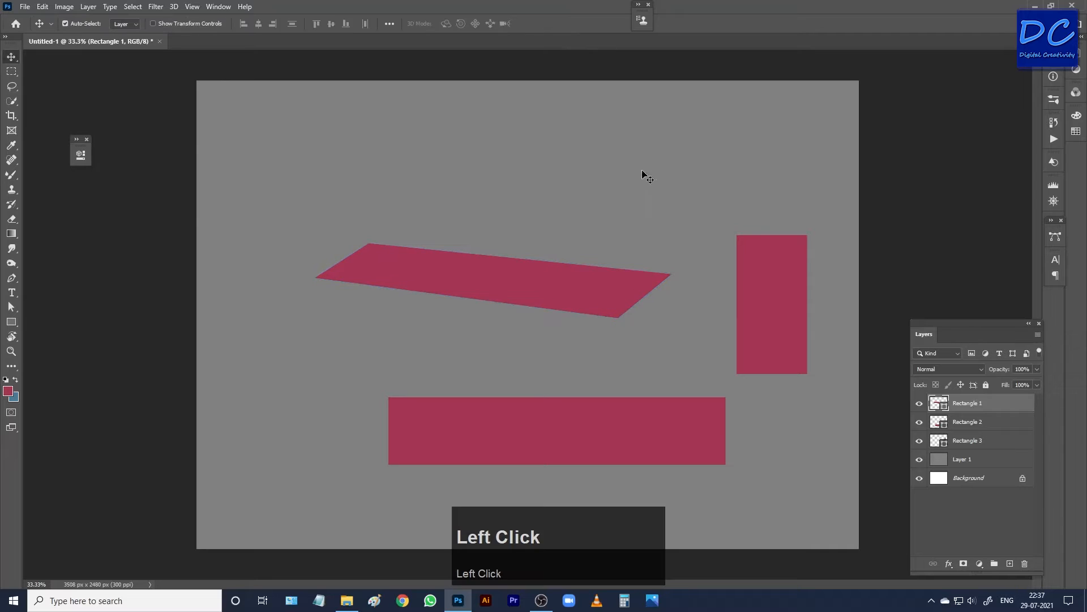
# - Move the upright rectangle to the top face's right corner and distort it into a short side face descending from that slanted end edge
pyautogui.keyDown('ctrl'); pyautogui.click(766, 325); pyautogui.keyUp('ctrl')
pyautogui.hotkey('ctrl', 't')
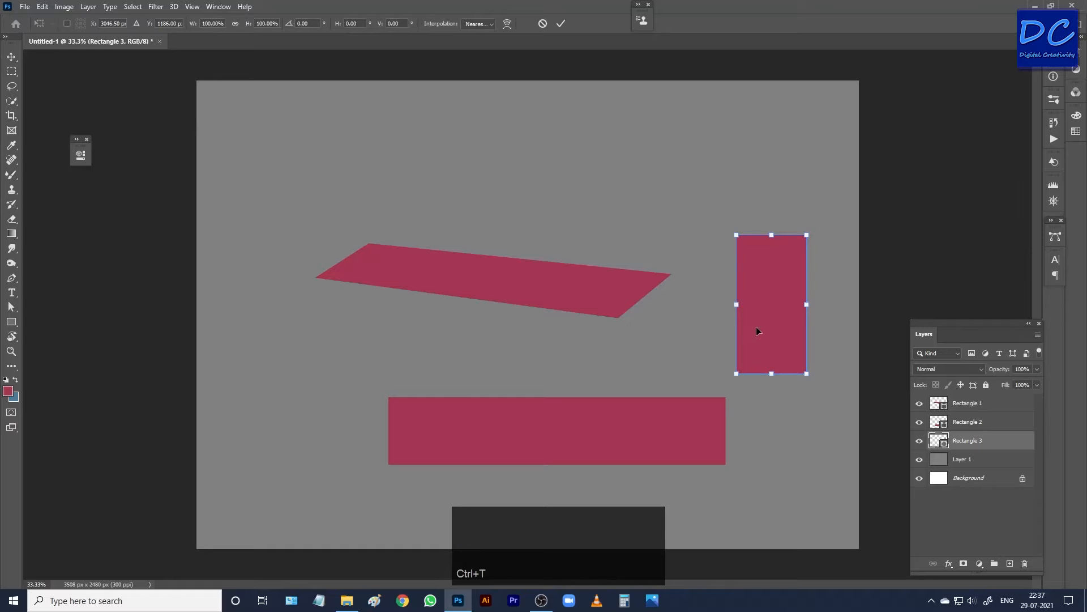
pyautogui.moveTo(766, 341); pyautogui.dragTo(697, 377)
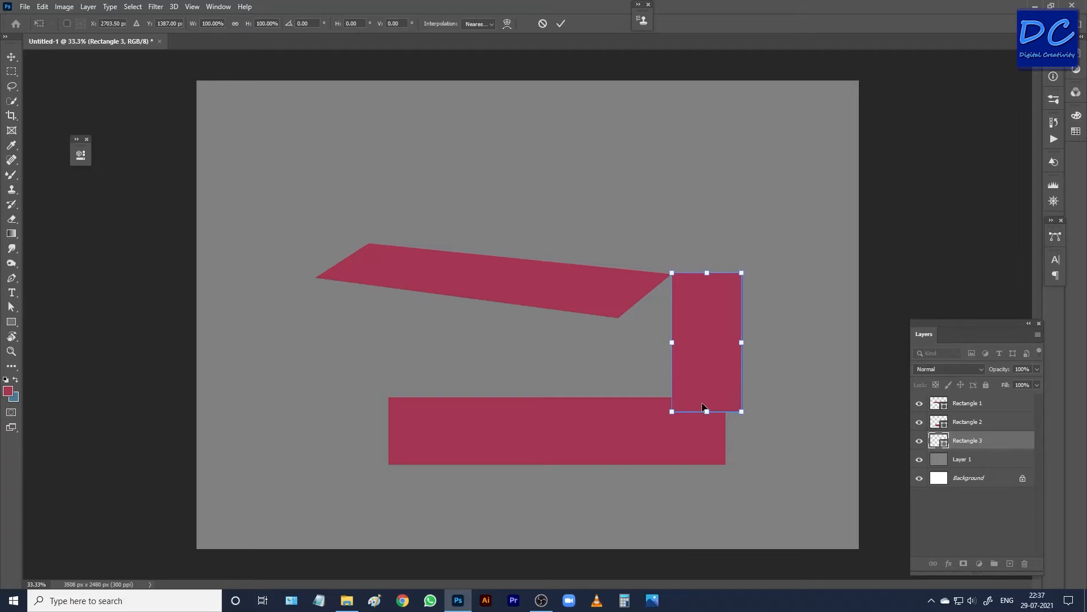
pyautogui.moveTo(663, 404); pyautogui.dragTo(619, 316)
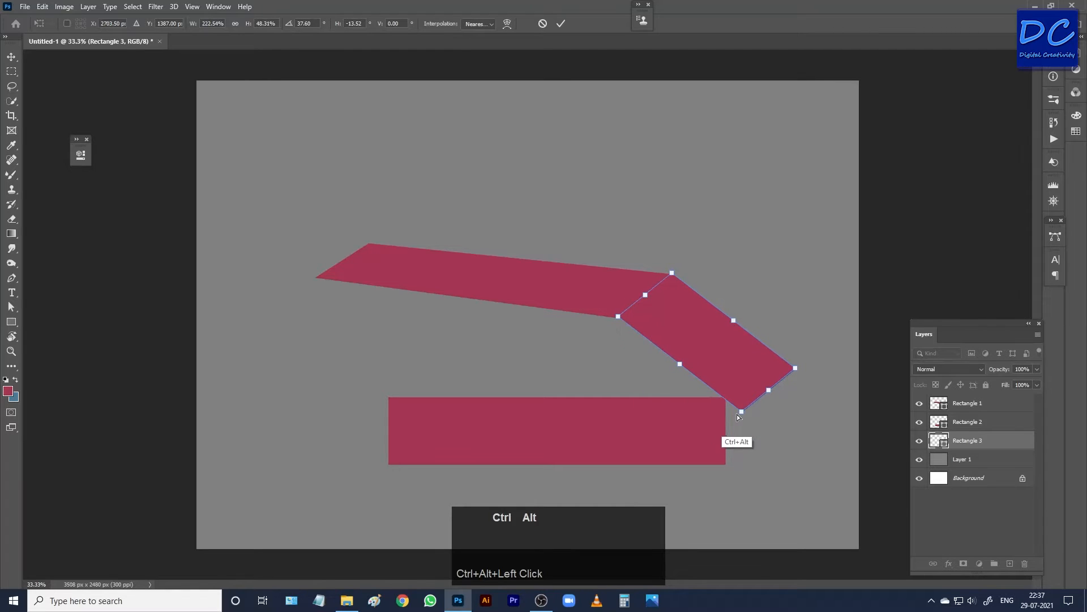
pyautogui.moveTo(769, 391)
pyautogui.mouseDown()
pyautogui.moveTo(745, 363)
pyautogui.moveTo(770, 388)
pyautogui.mouseUp()
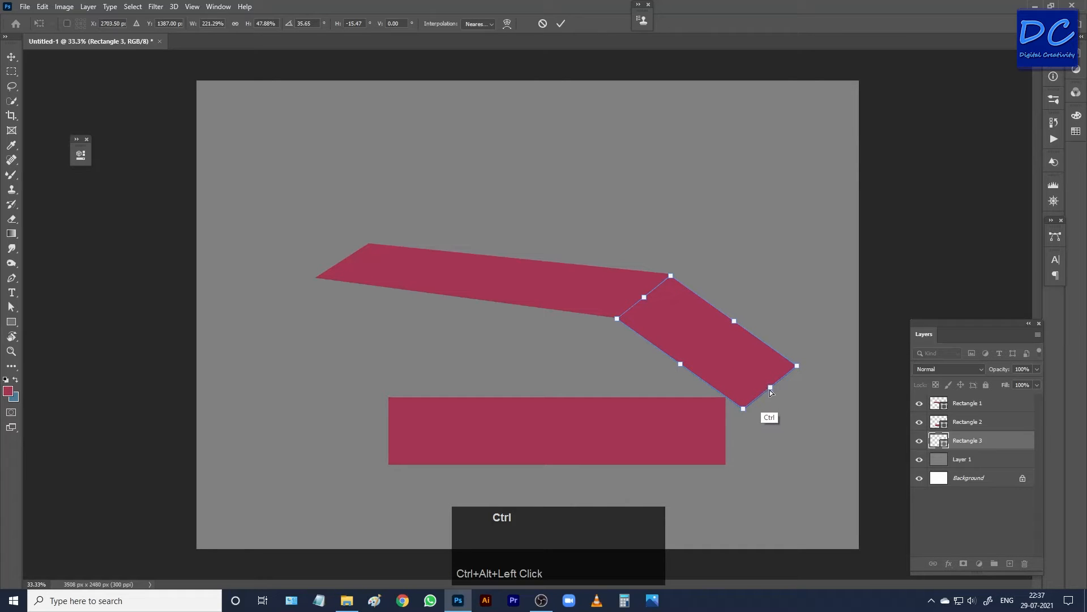
pyautogui.moveTo(772, 389); pyautogui.dragTo(646, 339)
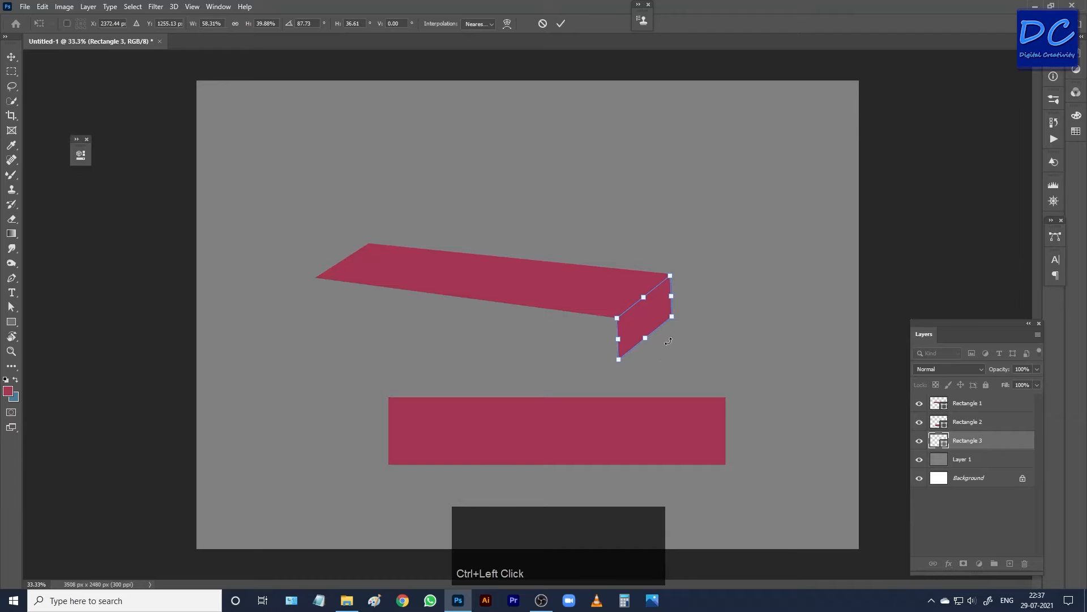
pyautogui.click(560, 25)
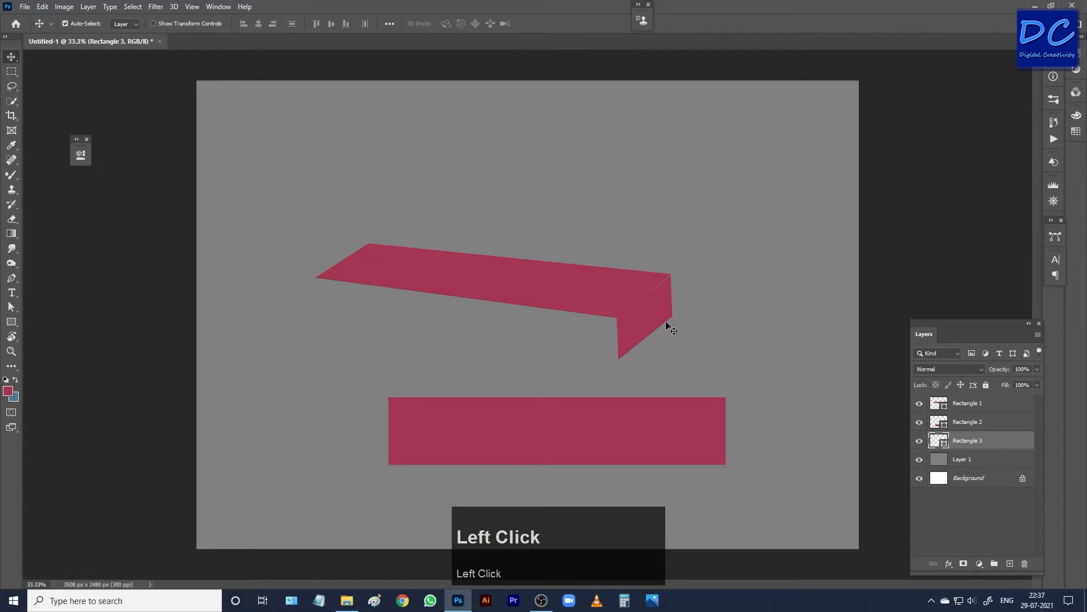
# - Nudge the side face about 6 px right and 6 px up to close its gap with the top face
pyautogui.scroll(5, 668, 318)
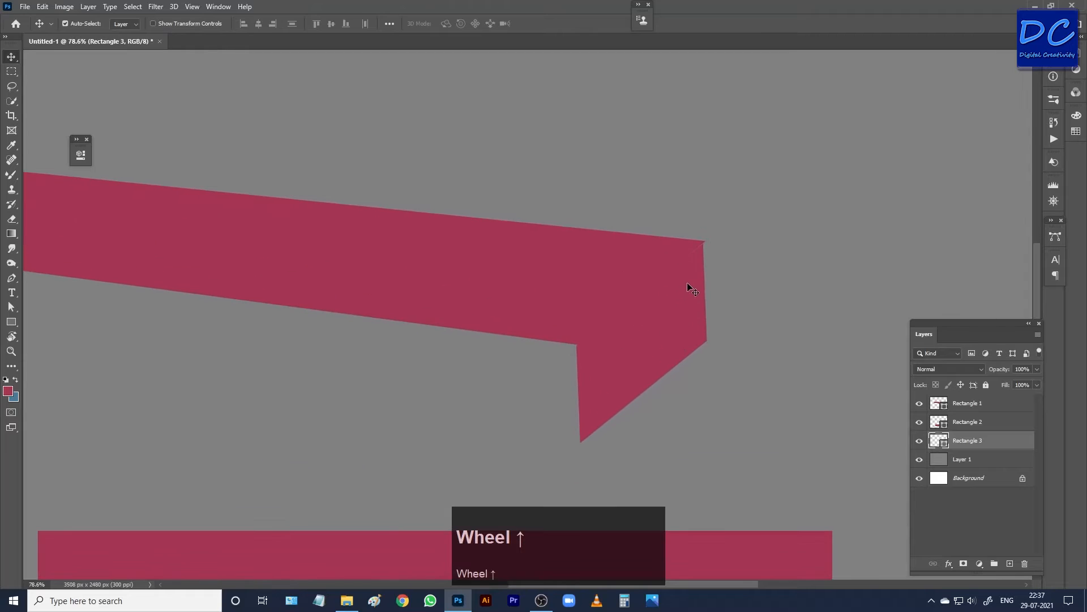
pyautogui.click(689, 285)
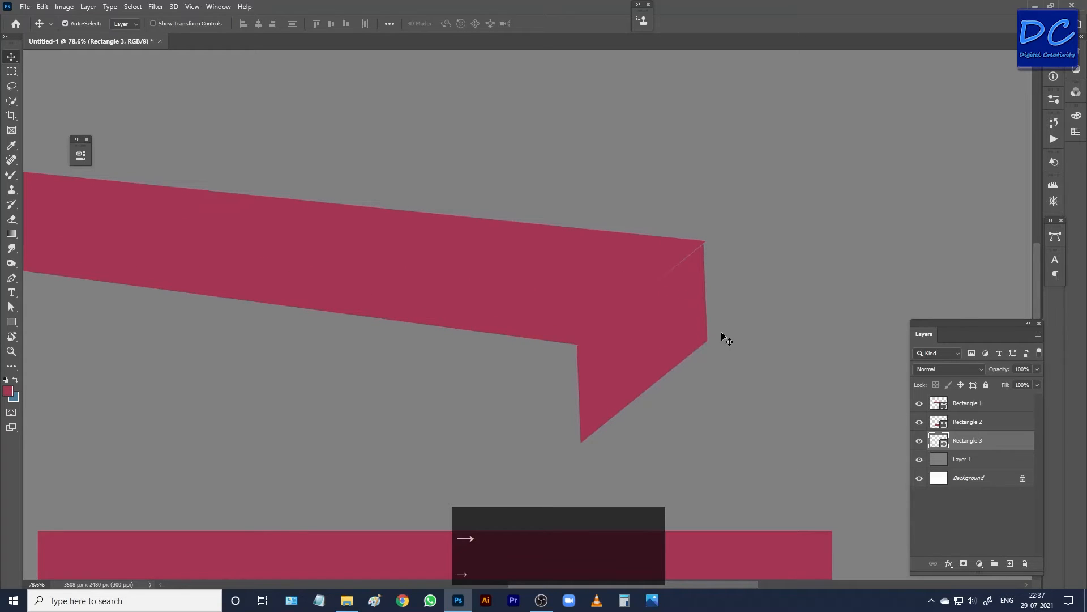
pyautogui.press('Right')
pyautogui.press('Right')
pyautogui.press('Right')
pyautogui.press('Right')
pyautogui.press('Right')
pyautogui.press('Right')
pyautogui.press('Up')
pyautogui.press('Up')
pyautogui.press('Up')
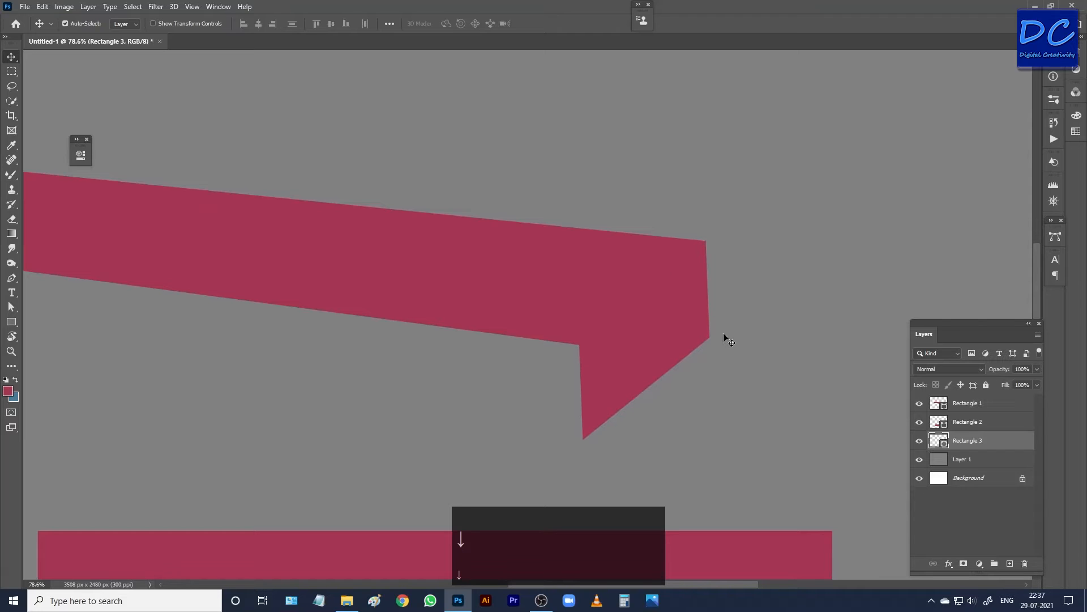
pyautogui.click(667, 342)
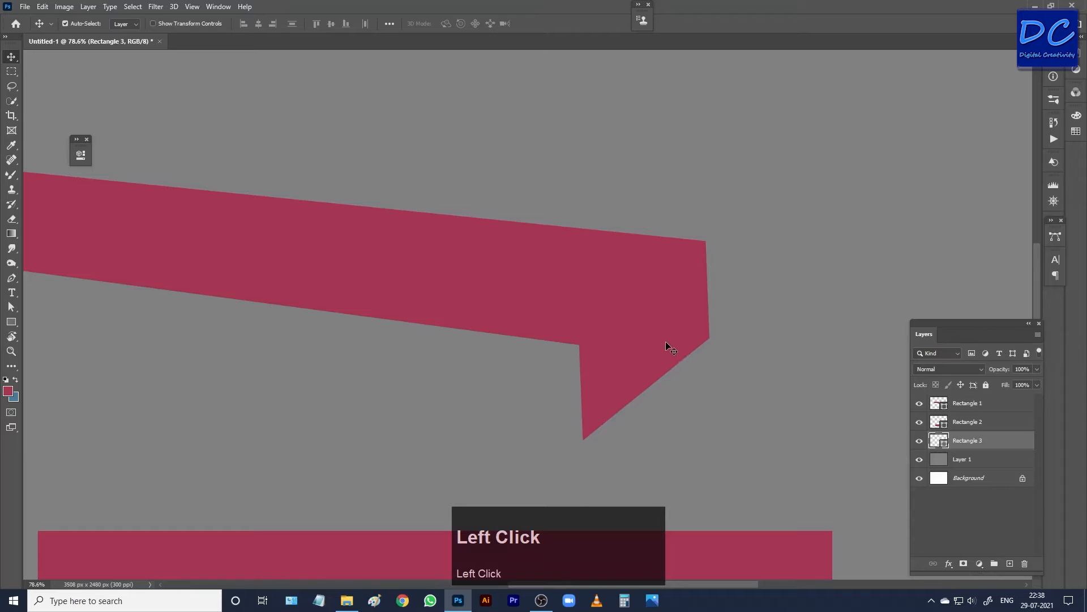
pyautogui.hotkey('ctrl', 't')
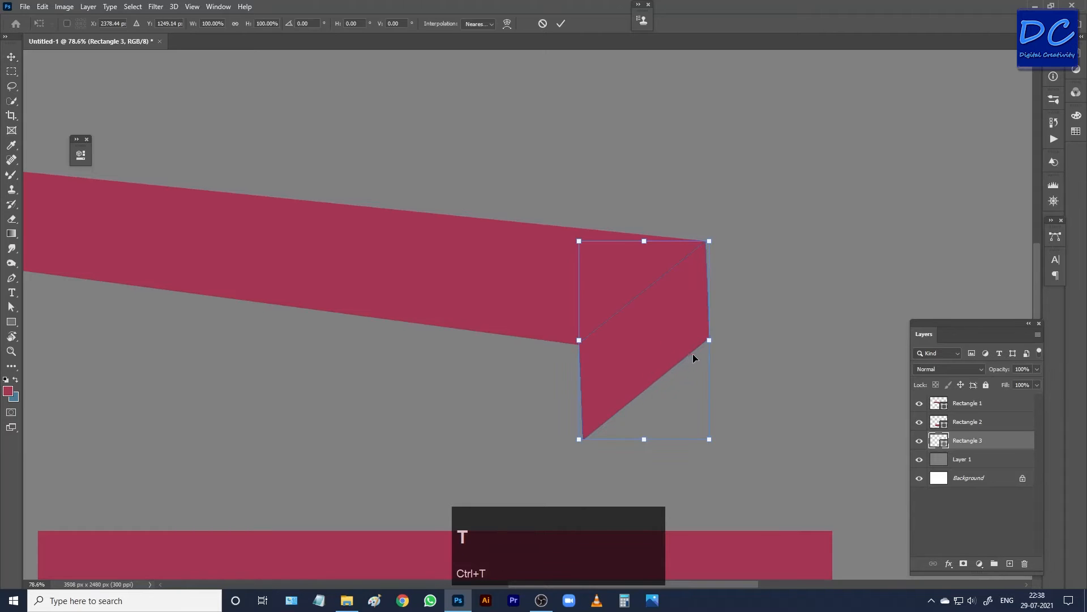
pyautogui.press('ctrl')
pyautogui.keyDown('ctrl'); pyautogui.rightClick(709, 439); pyautogui.keyUp('ctrl')
pyautogui.moveTo(709, 340)
pyautogui.mouseDown()
pyautogui.moveTo(706, 358)
pyautogui.moveTo(708, 340)
pyautogui.mouseUp()
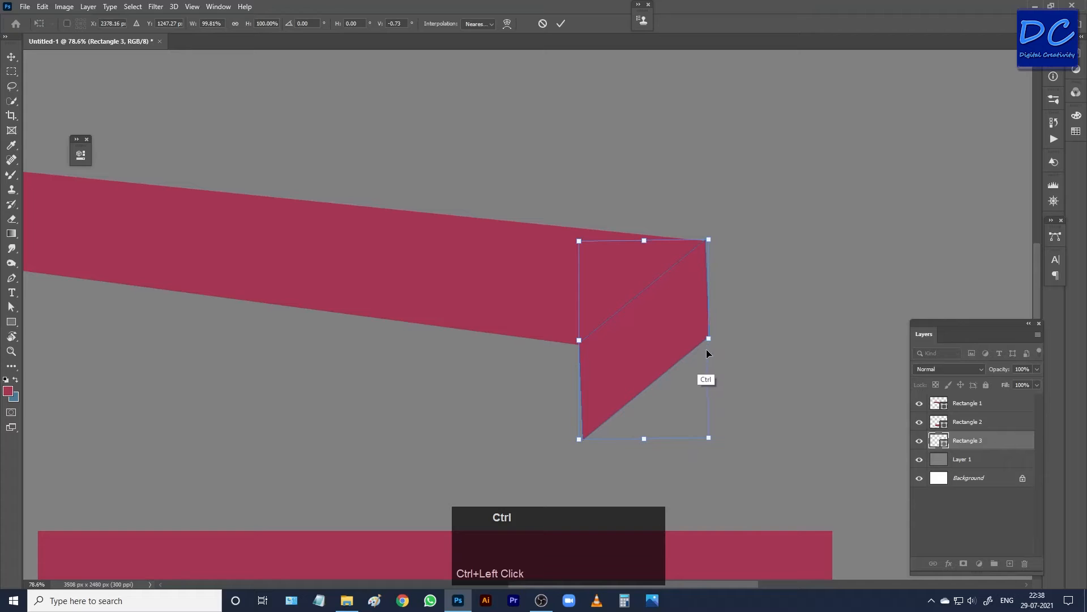
pyautogui.keyDown('ctrl'); pyautogui.rightClick(708, 439); pyautogui.keyUp('ctrl')
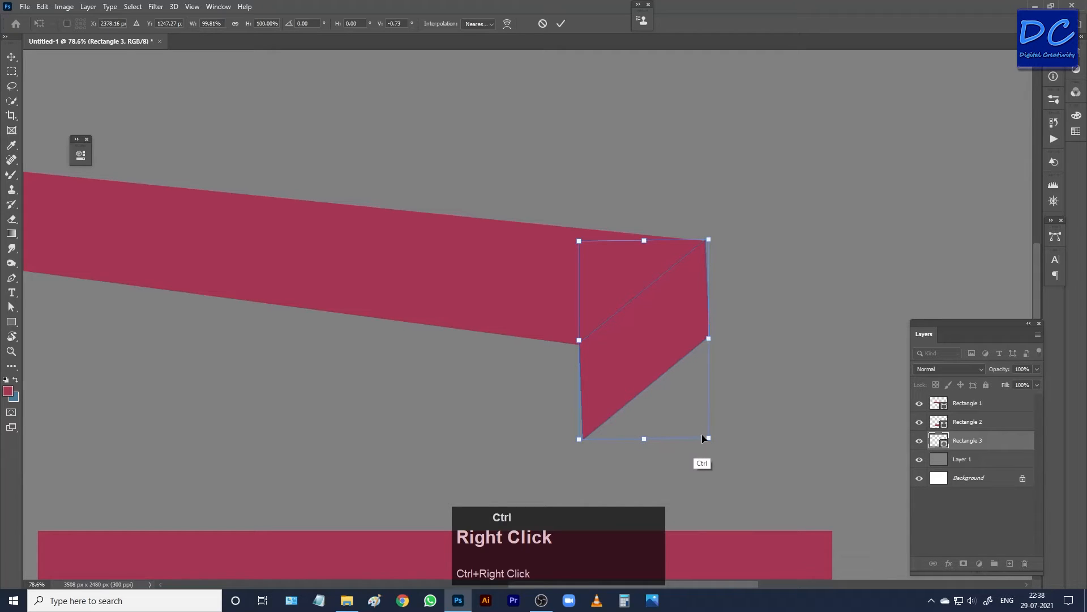
pyautogui.moveTo(708, 438)
pyautogui.mouseDown()
pyautogui.moveTo(675, 406)
pyautogui.moveTo(691, 433)
pyautogui.moveTo(682, 444)
pyautogui.moveTo(708, 446)
pyautogui.mouseUp()
pyautogui.hotkey('ctrl', 'z')
pyautogui.click(544, 26)
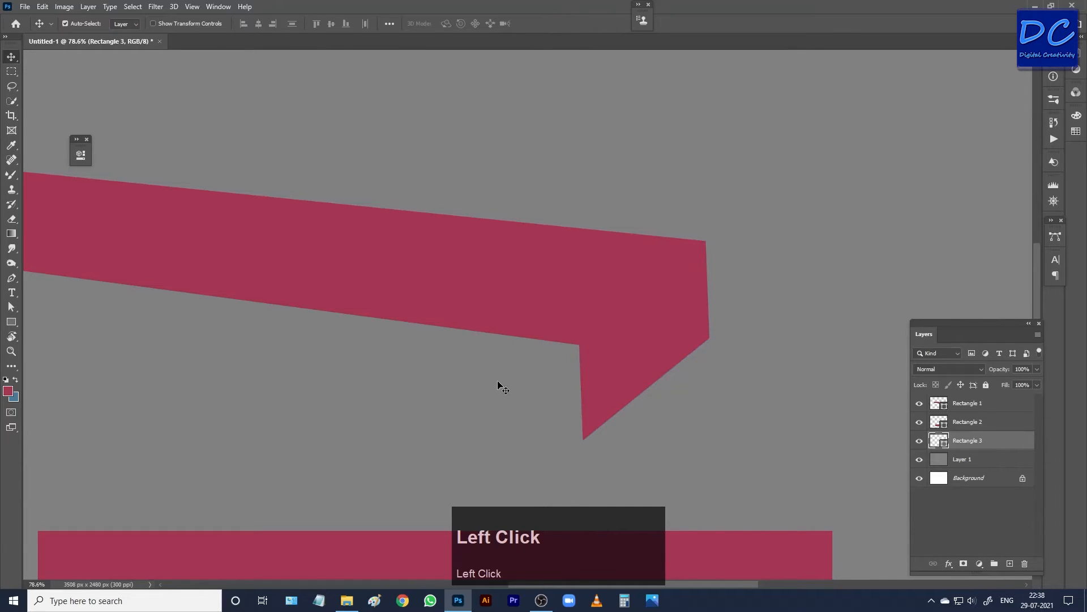
# - Move the lower rectangle against the top face's front edge and skew it into the box's front face, about 91% wide and 101% high
pyautogui.scroll(-4, 499, 385)
pyautogui.scroll(1, 496, 388)
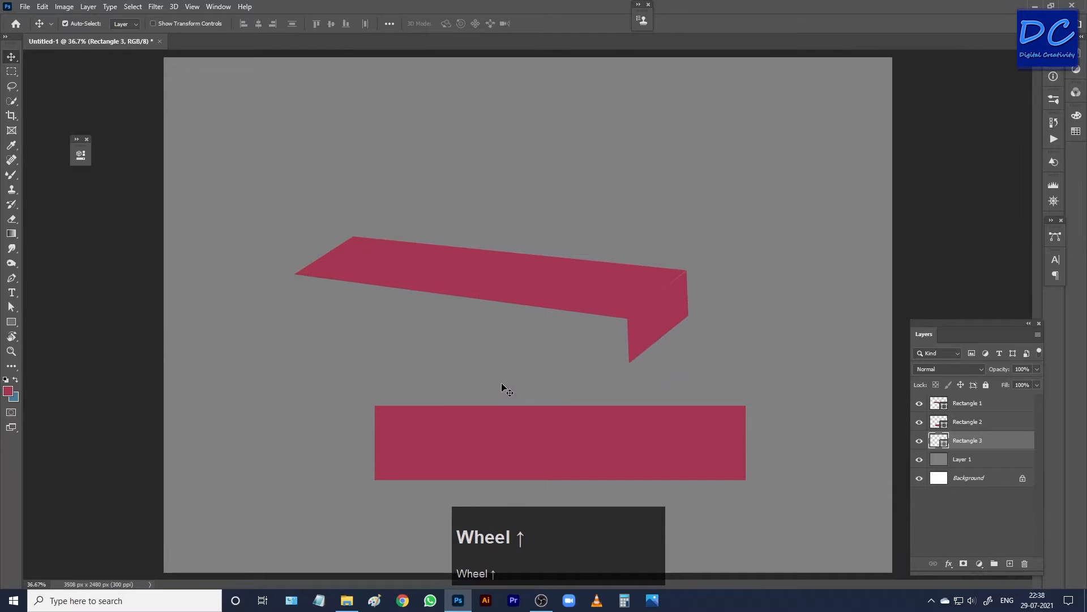
pyautogui.scroll(1, 503, 386)
pyautogui.click(550, 440)
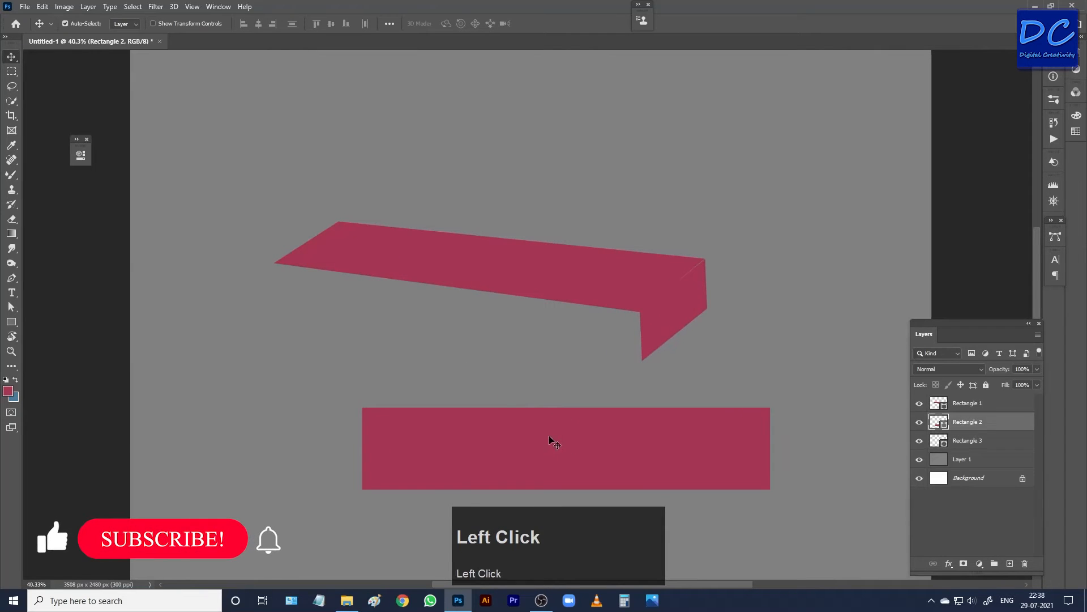
pyautogui.hotkey('ctrl', 't')
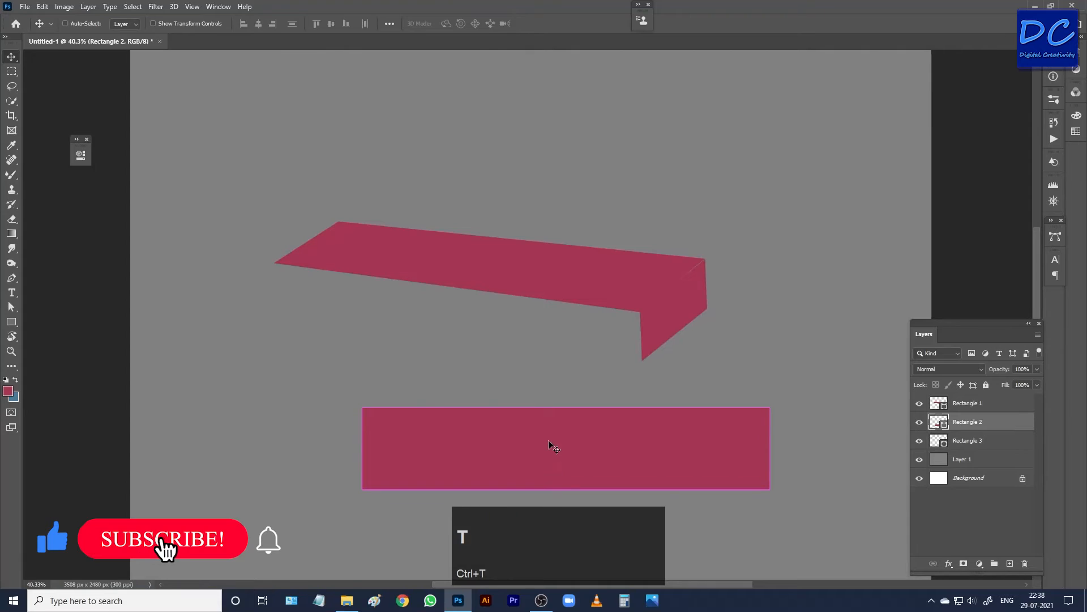
pyautogui.moveTo(549, 446); pyautogui.dragTo(413, 354)
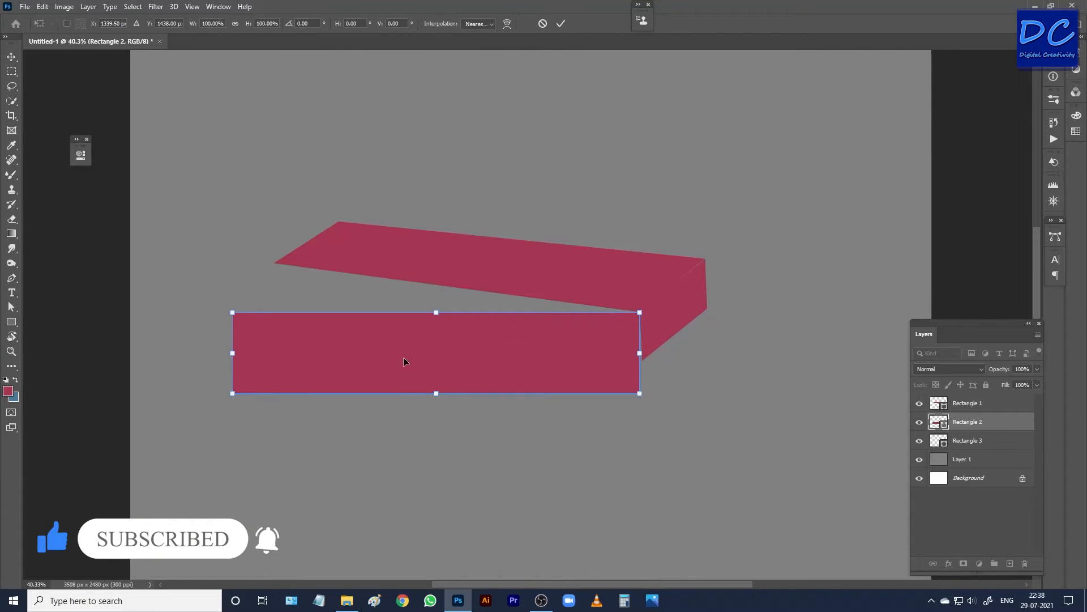
pyautogui.moveTo(232, 360); pyautogui.dragTo(276, 304)
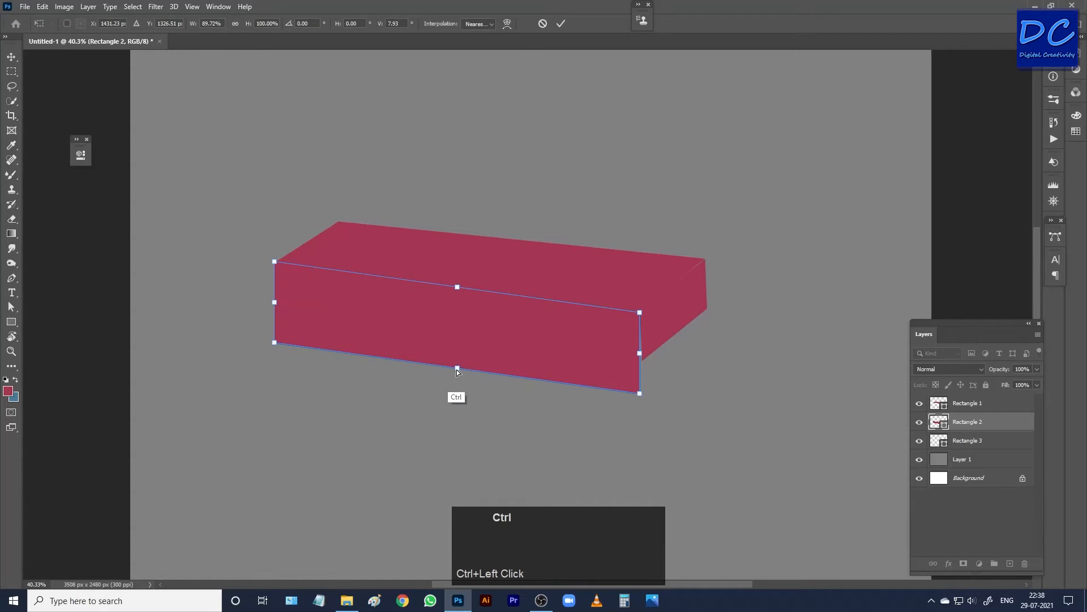
pyautogui.moveTo(457, 367); pyautogui.dragTo(458, 351)
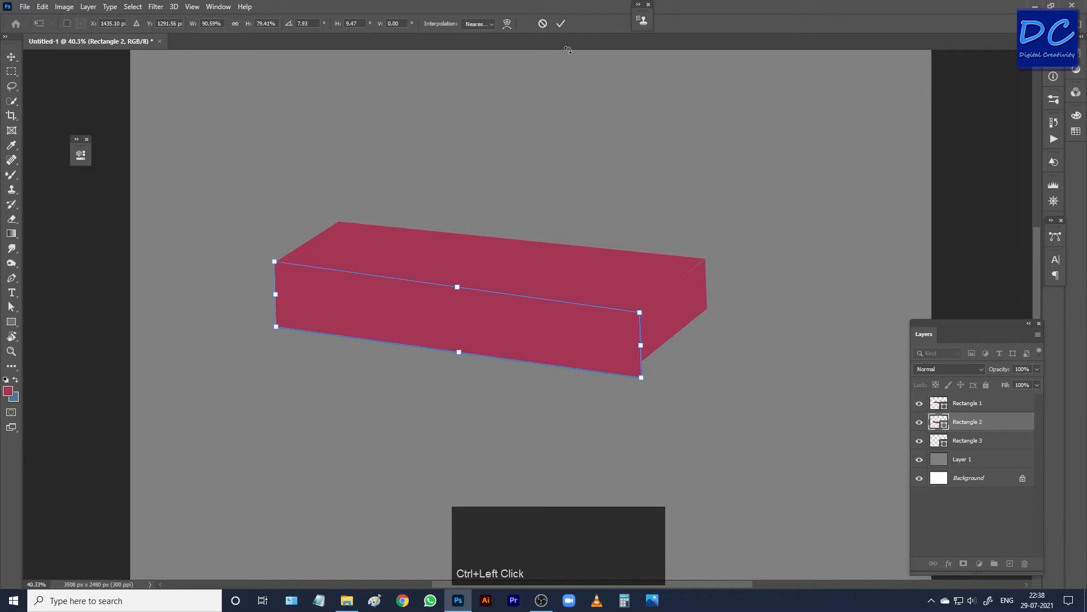
pyautogui.keyDown('ctrl'); pyautogui.click(460, 357); pyautogui.keyUp('ctrl')
pyautogui.moveTo(460, 355); pyautogui.dragTo(459, 370)
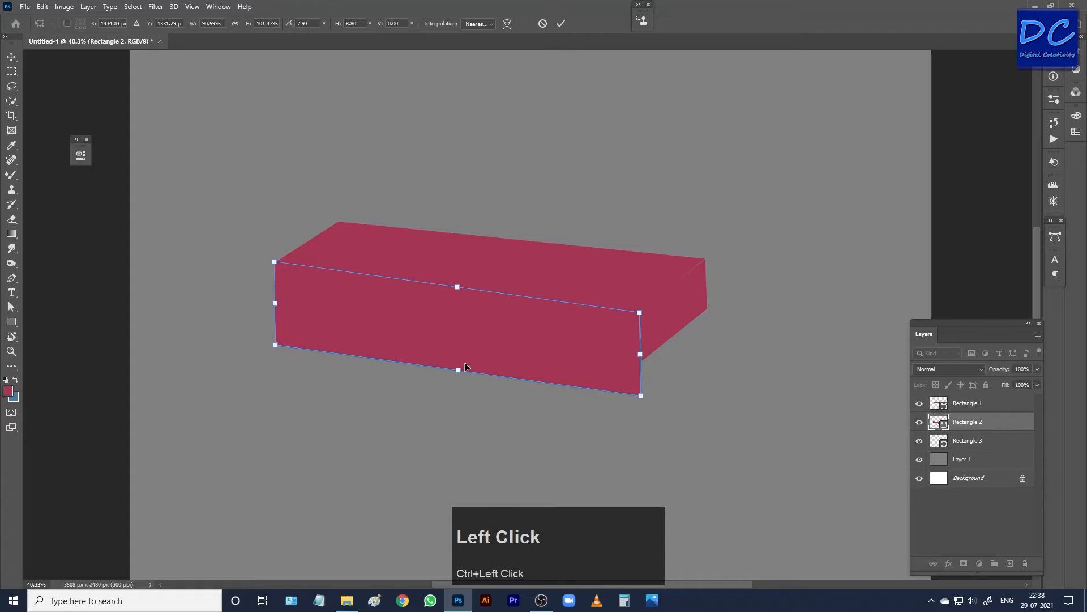
pyautogui.click(561, 25)
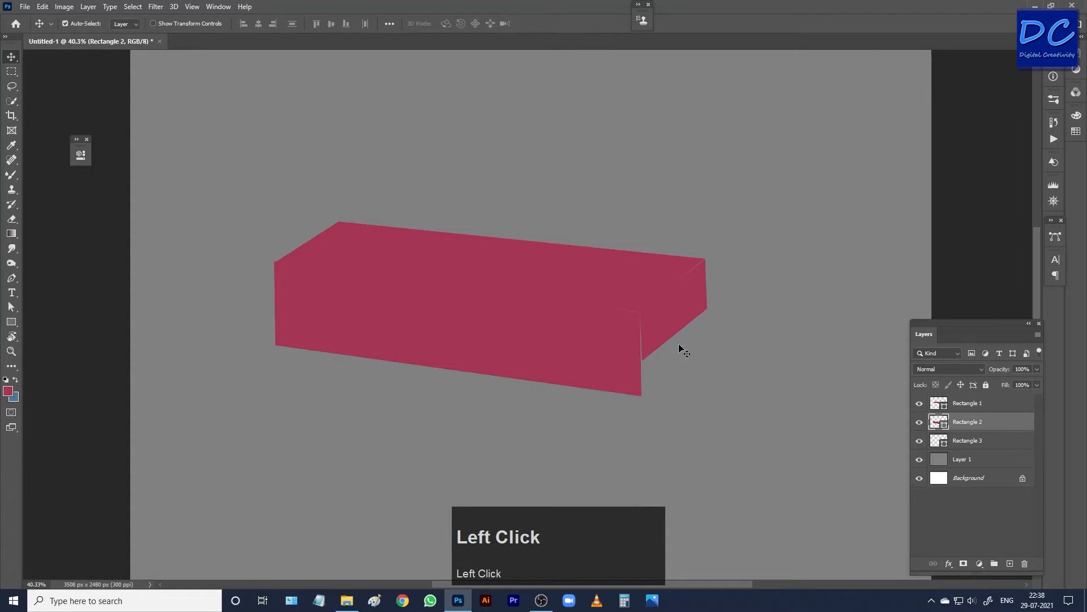
# - Distort the side face so its lower edge meets the front face's bottom corner, about 127% wide and 147% high, rotated 36.54°
pyautogui.click(674, 325)
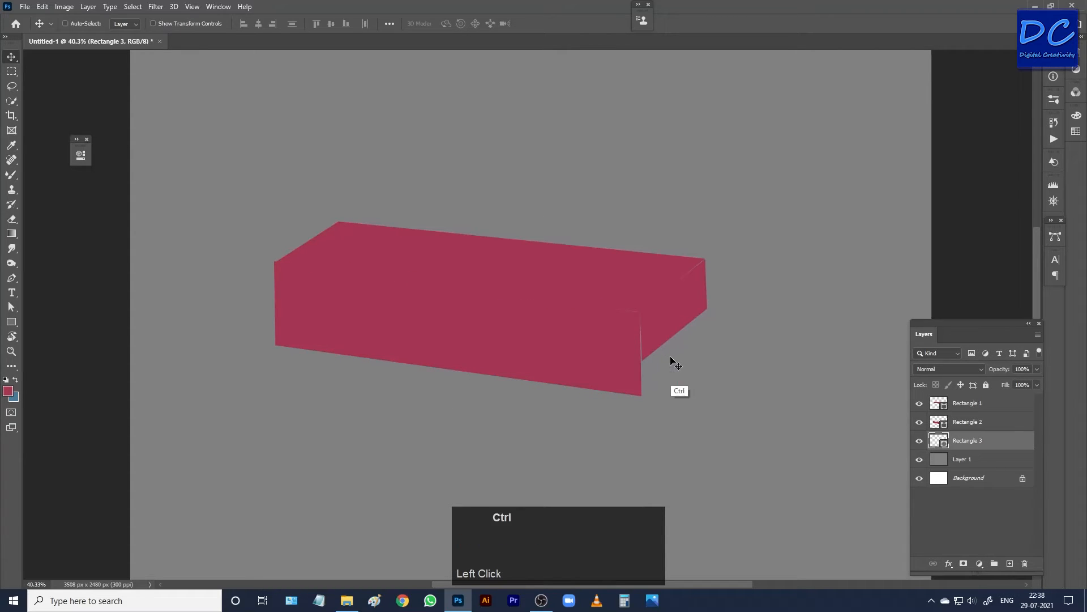
pyautogui.hotkey('ctrl', 't')
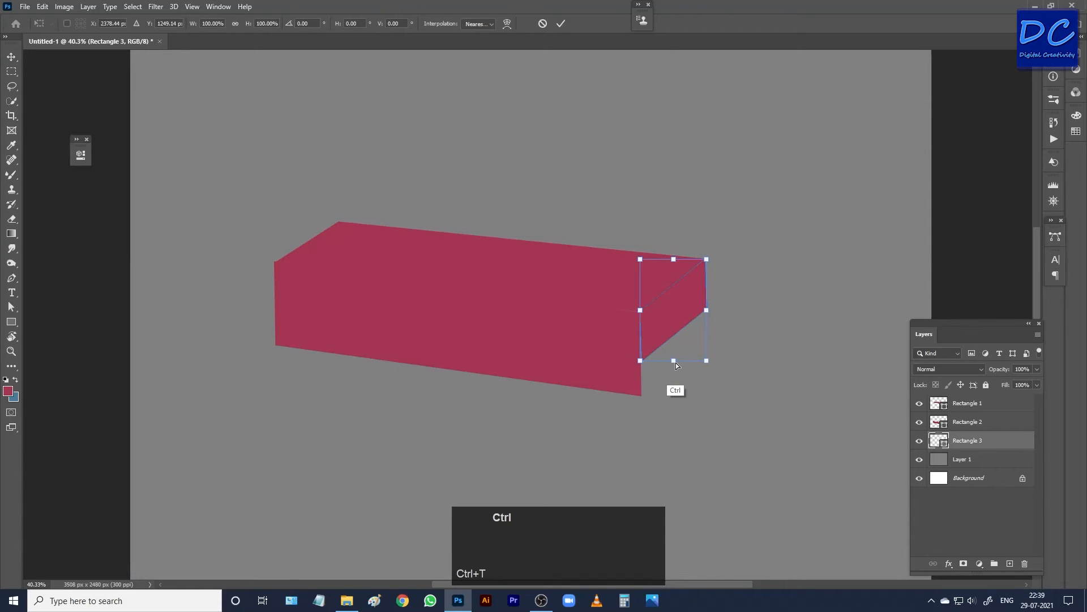
pyautogui.moveTo(674, 361); pyautogui.dragTo(703, 405)
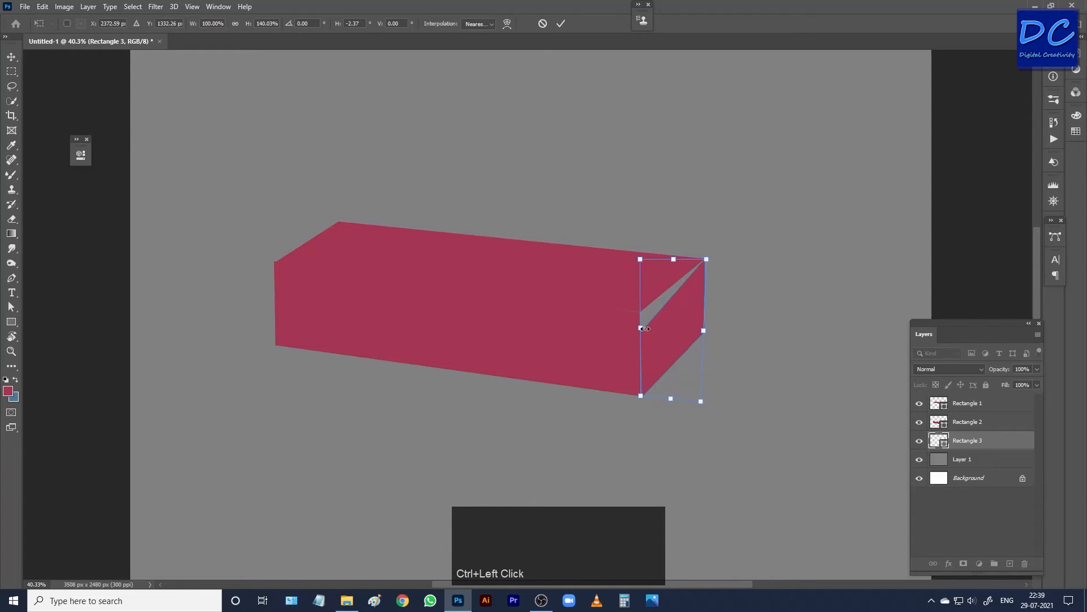
pyautogui.moveTo(641, 260); pyautogui.dragTo(639, 209)
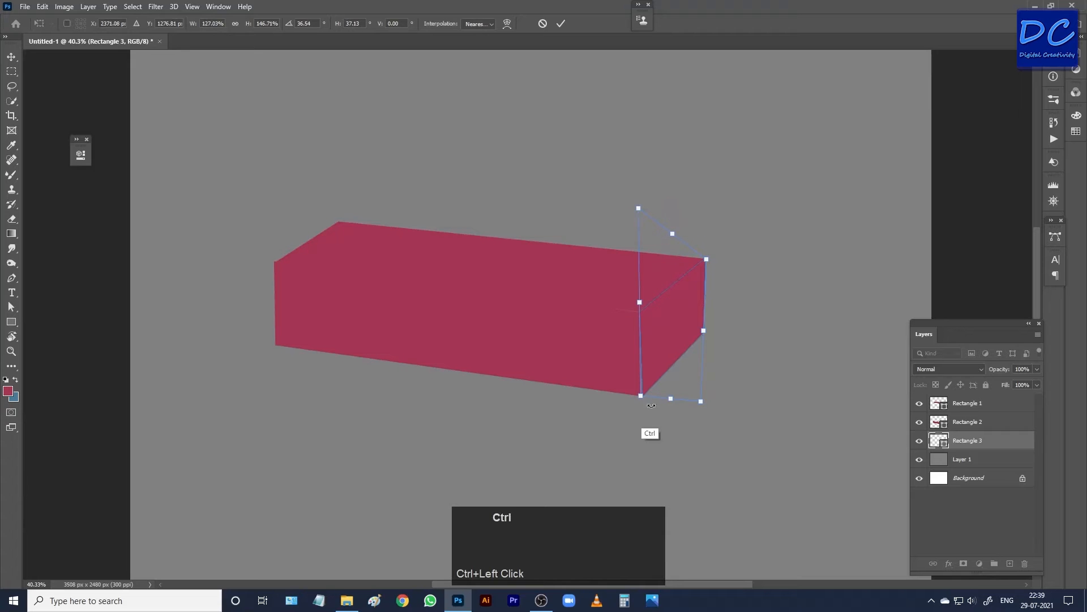
pyautogui.moveTo(671, 400); pyautogui.dragTo(671, 400)
pyautogui.rightClick(670, 400)
pyautogui.click(670, 413)
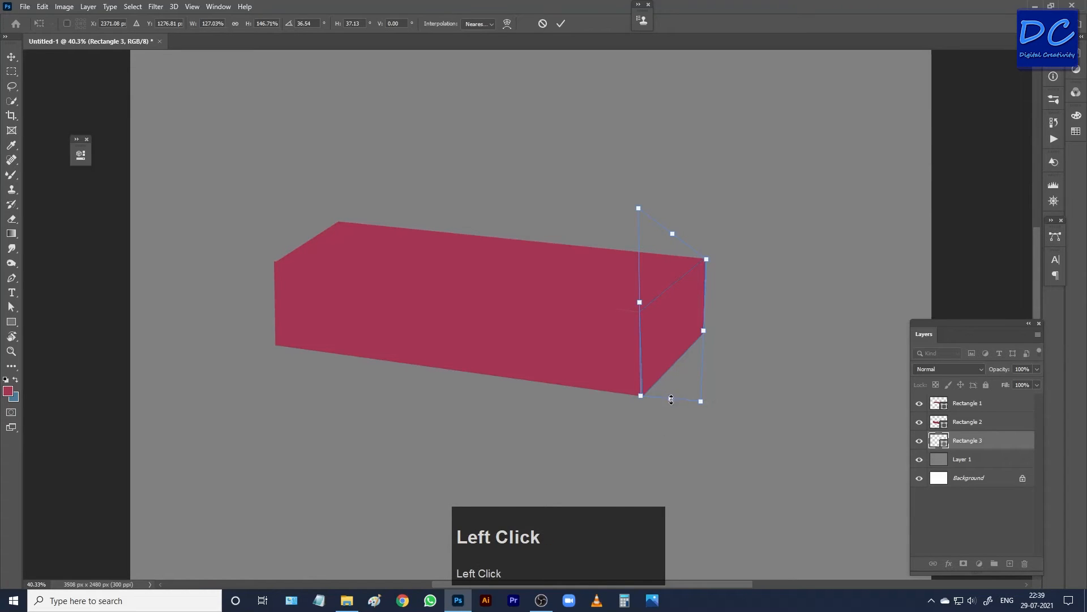
pyautogui.press('ctrl')
pyautogui.moveTo(670, 400)
pyautogui.keyDown('ctrl'); pyautogui.mouseDown()
pyautogui.moveTo(657, 399)
pyautogui.moveTo(671, 399)
pyautogui.mouseUp(); pyautogui.keyUp('ctrl')
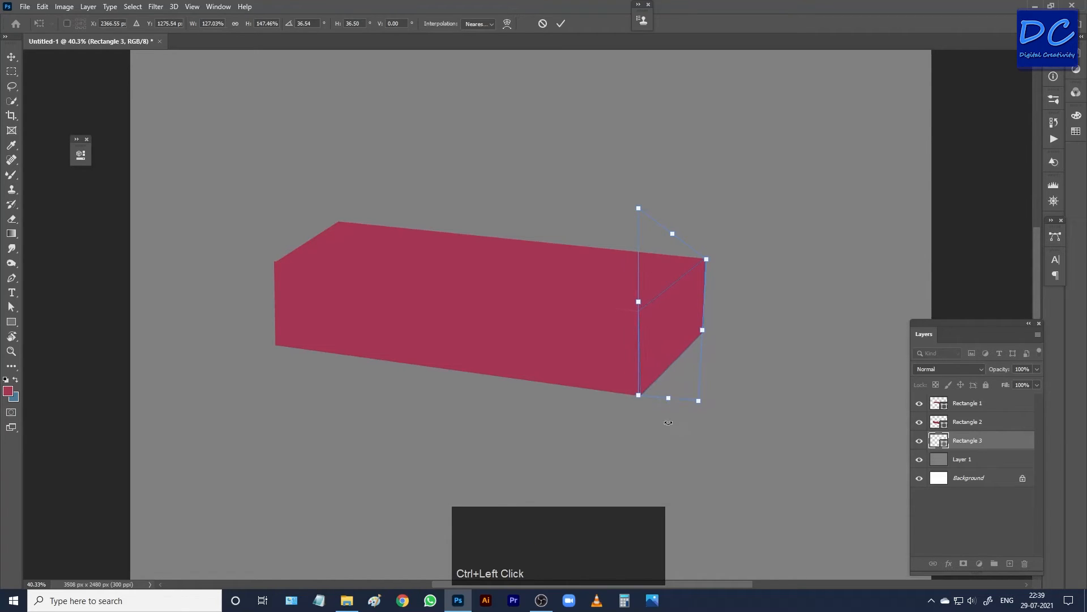
pyautogui.click(649, 416)
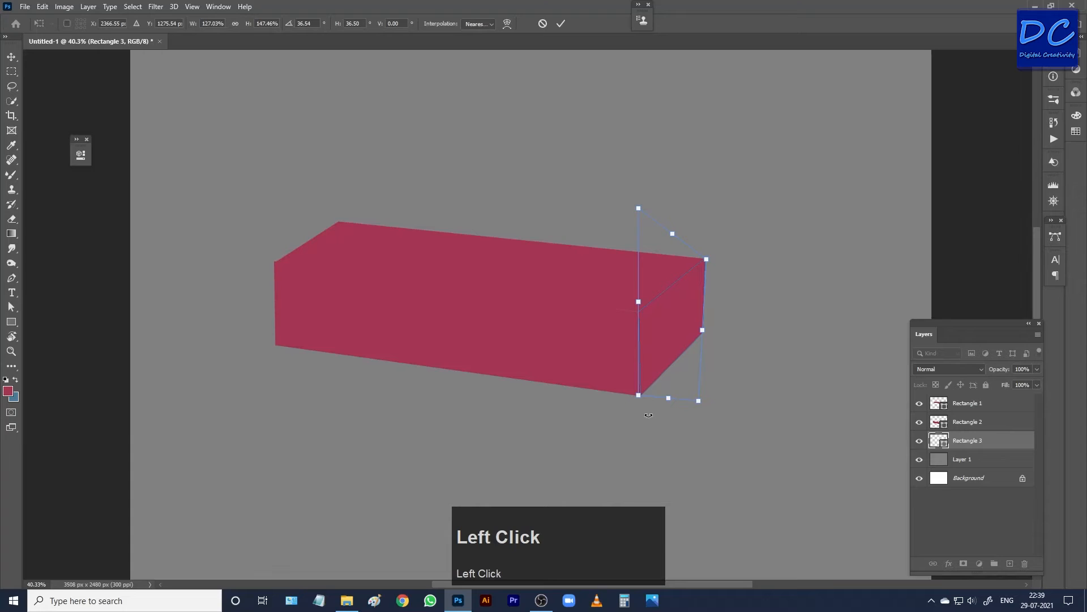
pyautogui.click(560, 24)
# - Select the box's front face and nudge it about 9 px down
pyautogui.click(593, 368)
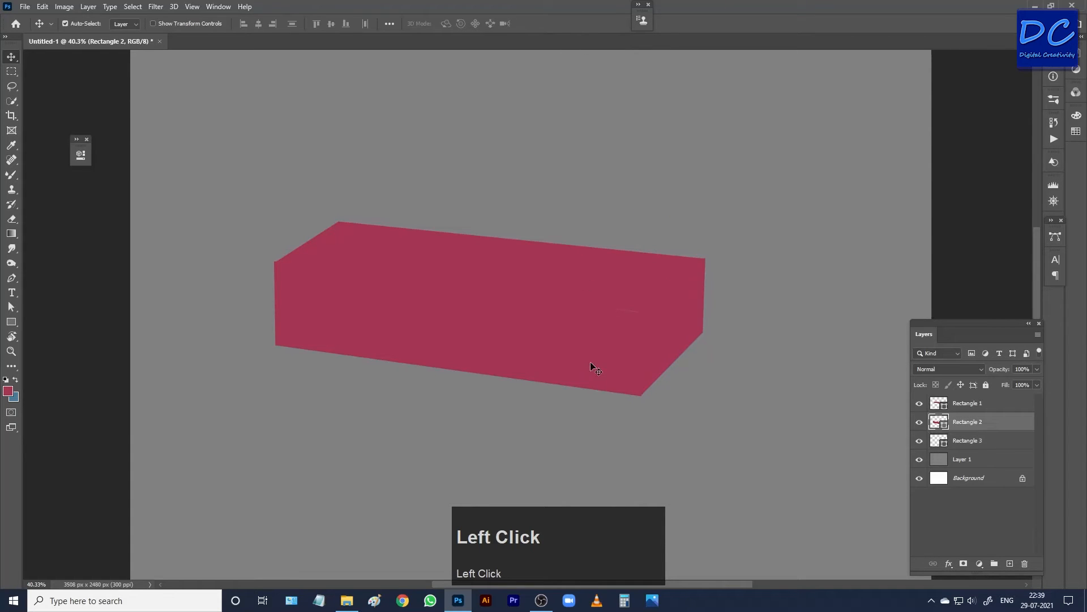
pyautogui.press('Up')
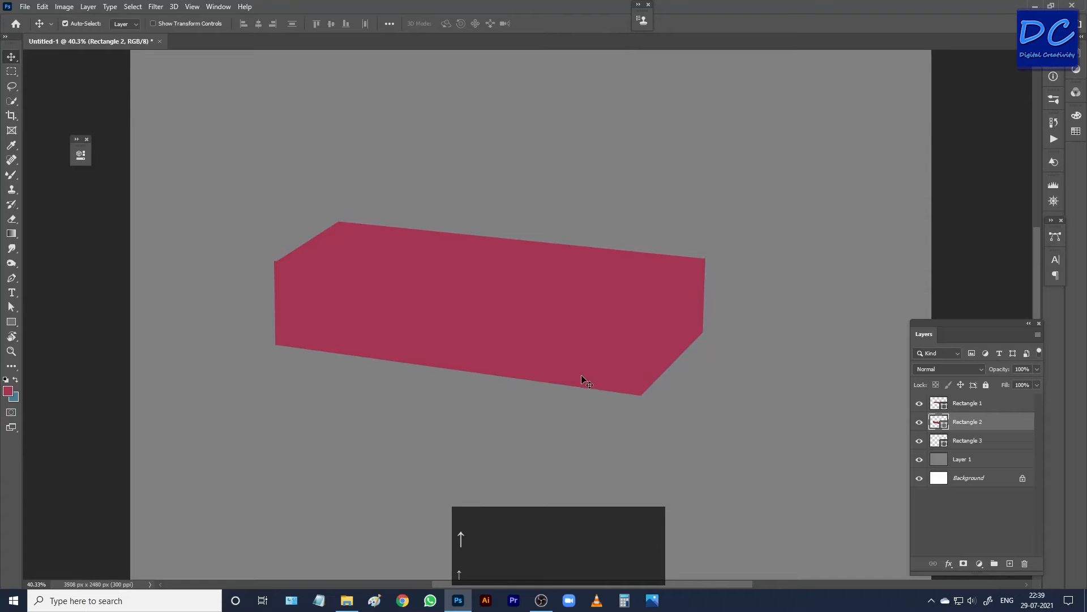
pyautogui.press('Down')
pyautogui.press('Down')
pyautogui.press('Down')
pyautogui.press('Down')
pyautogui.press('Down')
pyautogui.press('Down')
pyautogui.press('Down')
pyautogui.press('Down')
pyautogui.press('Down')
pyautogui.press('Down')
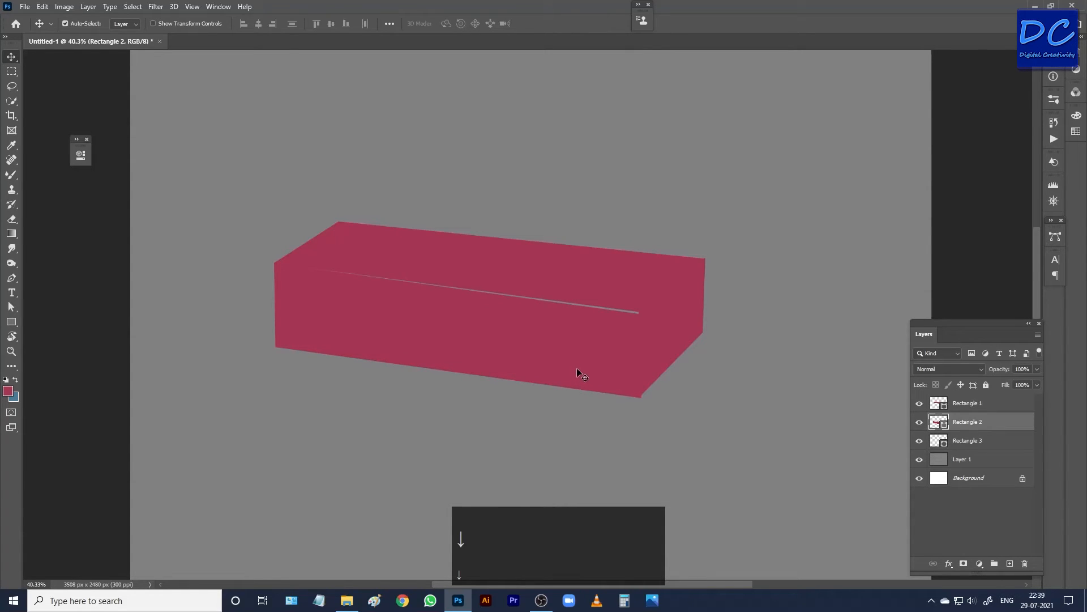
# - Skew the front face vertically by about -0.33° at 99.74% width, and nudge it 1 px right and 1 px up against the neighbouring faces
pyautogui.hotkey('ctrl', 't')
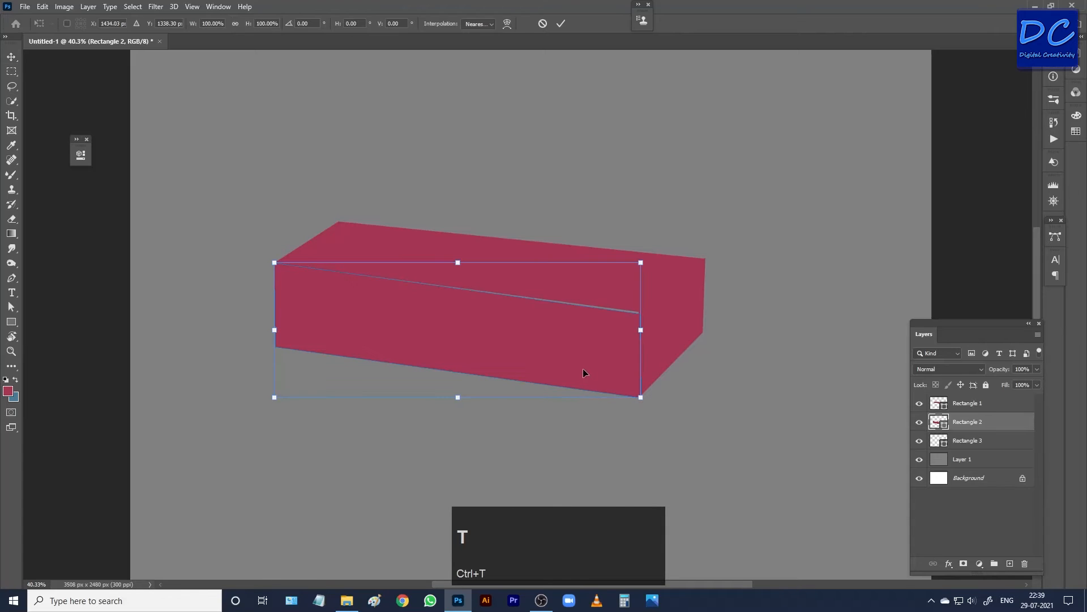
pyautogui.keyDown('ctrl'); pyautogui.click(641, 329); pyautogui.keyUp('ctrl')
pyautogui.moveTo(640, 328)
pyautogui.mouseDown()
pyautogui.moveTo(625, 324)
pyautogui.moveTo(640, 329)
pyautogui.mouseUp()
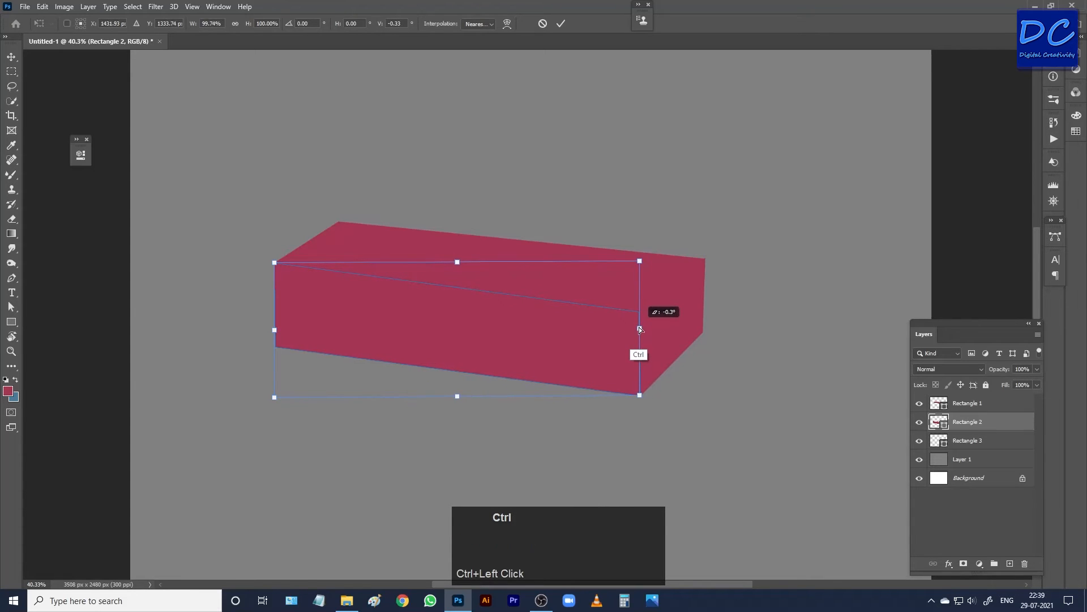
pyautogui.click(561, 23)
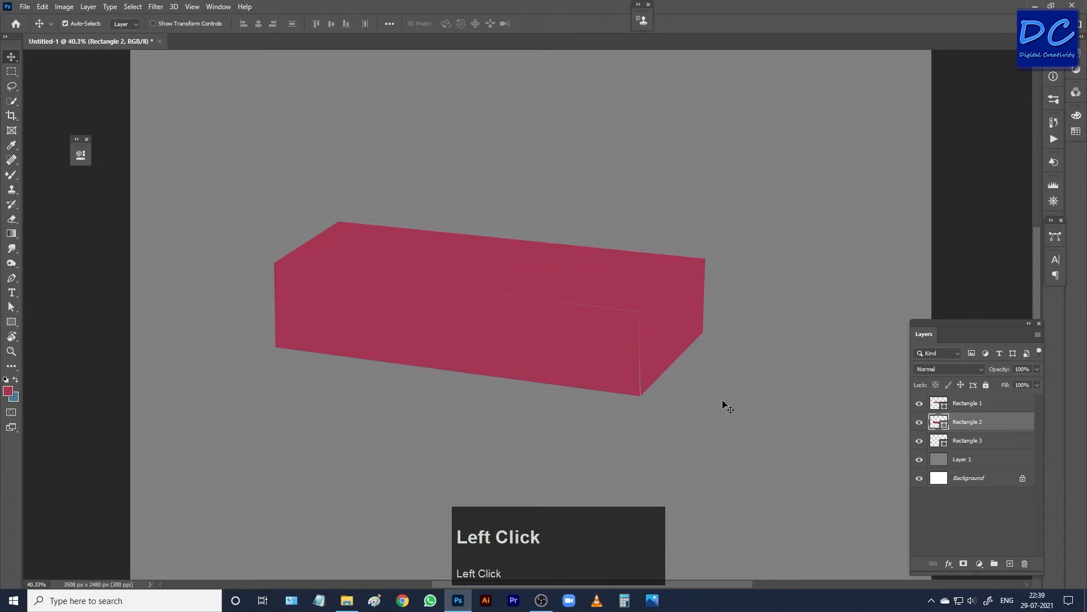
pyautogui.click(562, 360)
pyautogui.press('Right')
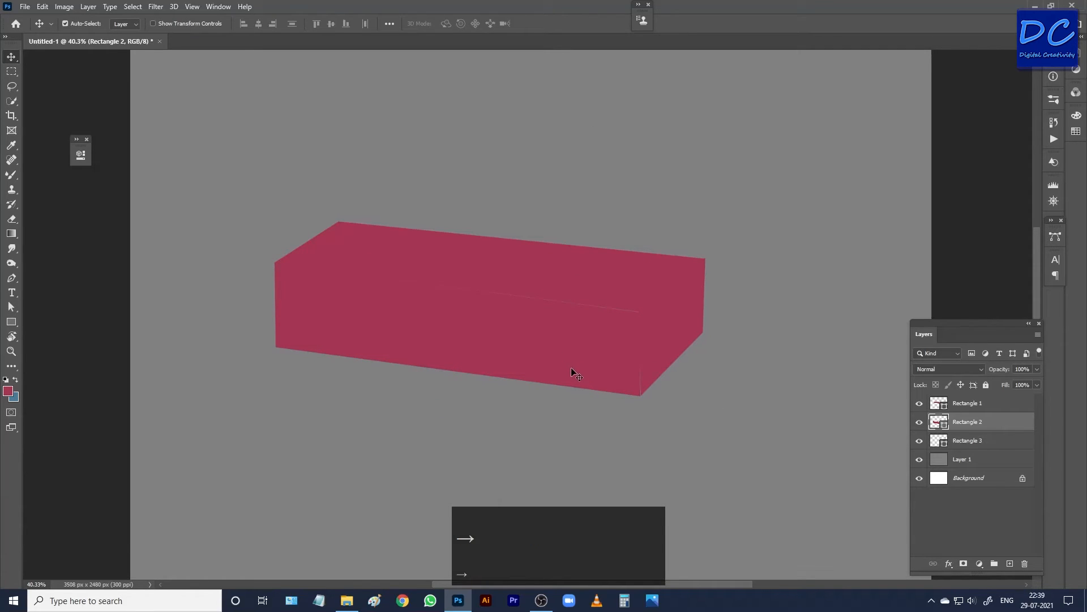
pyautogui.press('Up')
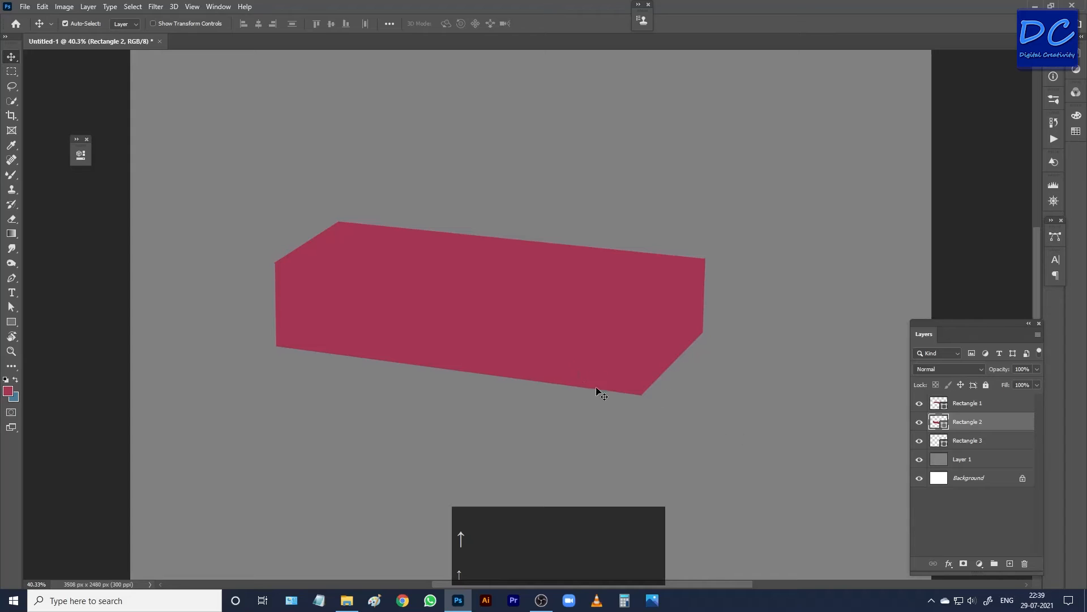
# - Select the box's side face, Rectangle 3
pyautogui.scroll(-3, 531, 262)
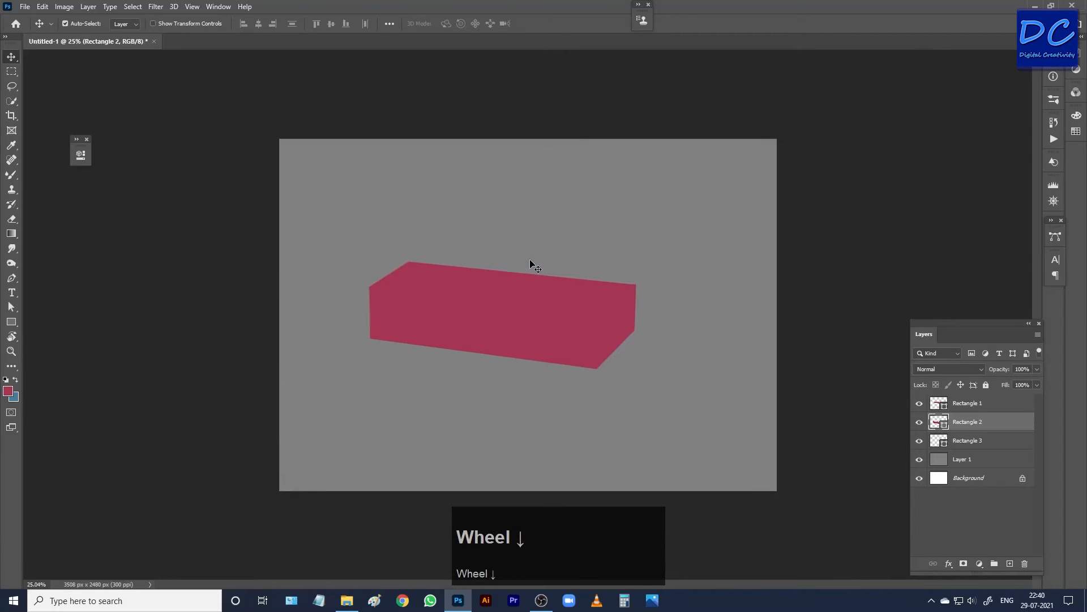
pyautogui.click(609, 324)
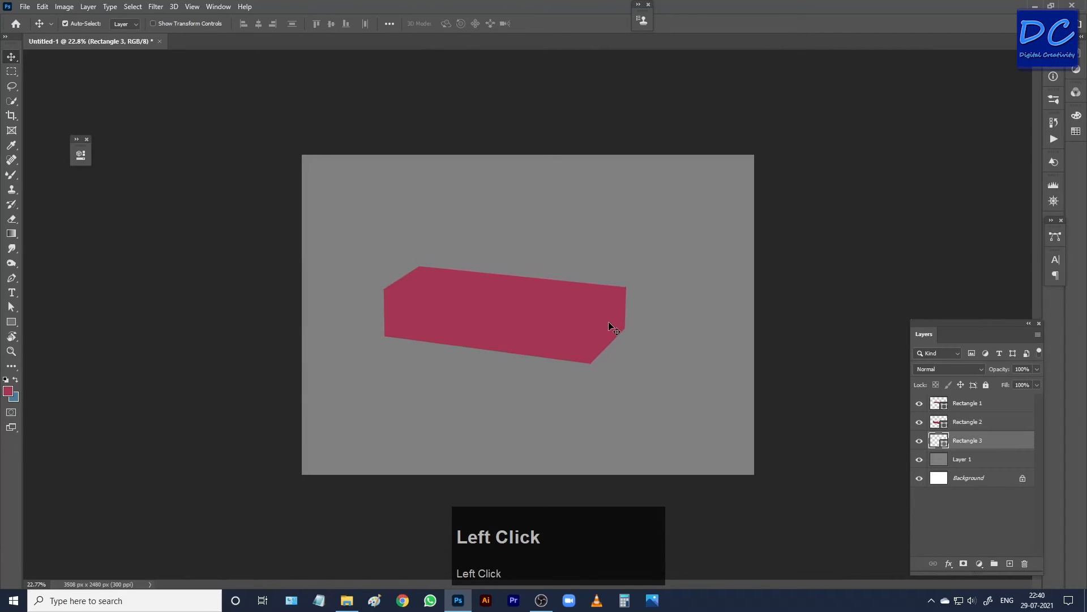
pyautogui.click(11, 322)
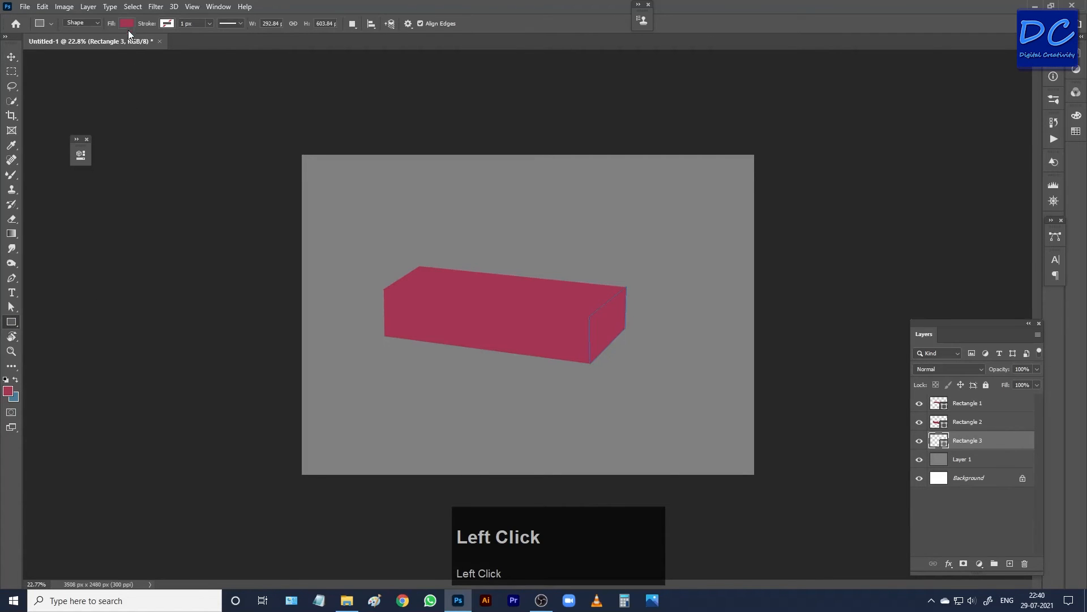
pyautogui.click(127, 23)
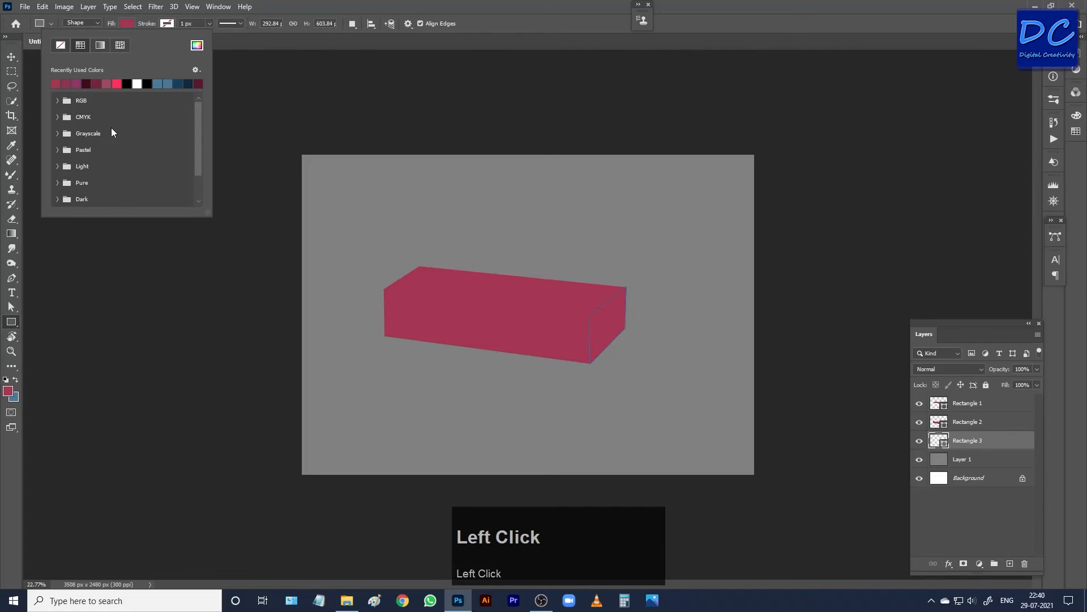
pyautogui.click(241, 137)
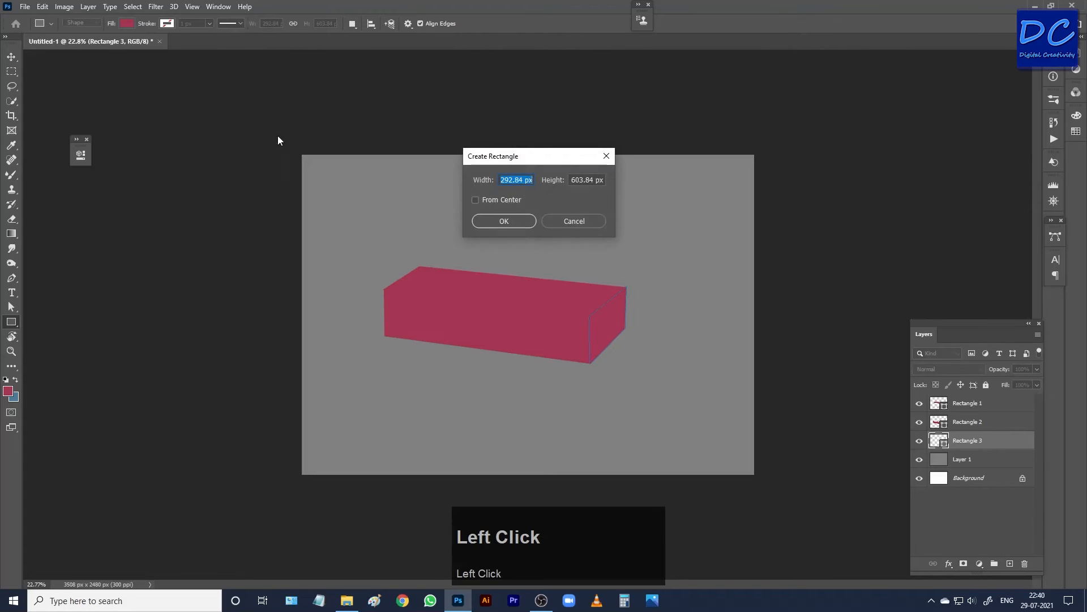
pyautogui.click(576, 221)
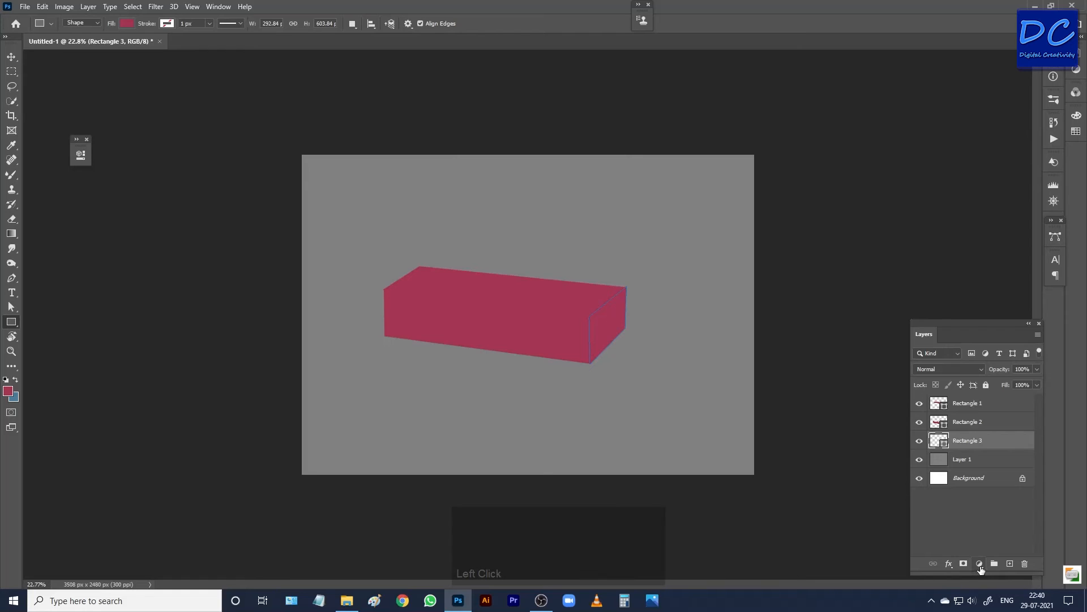
# - Add a Curves adjustment clipped to the side face's layer and pull its midtones down slightly to darken the face
pyautogui.click(980, 564)
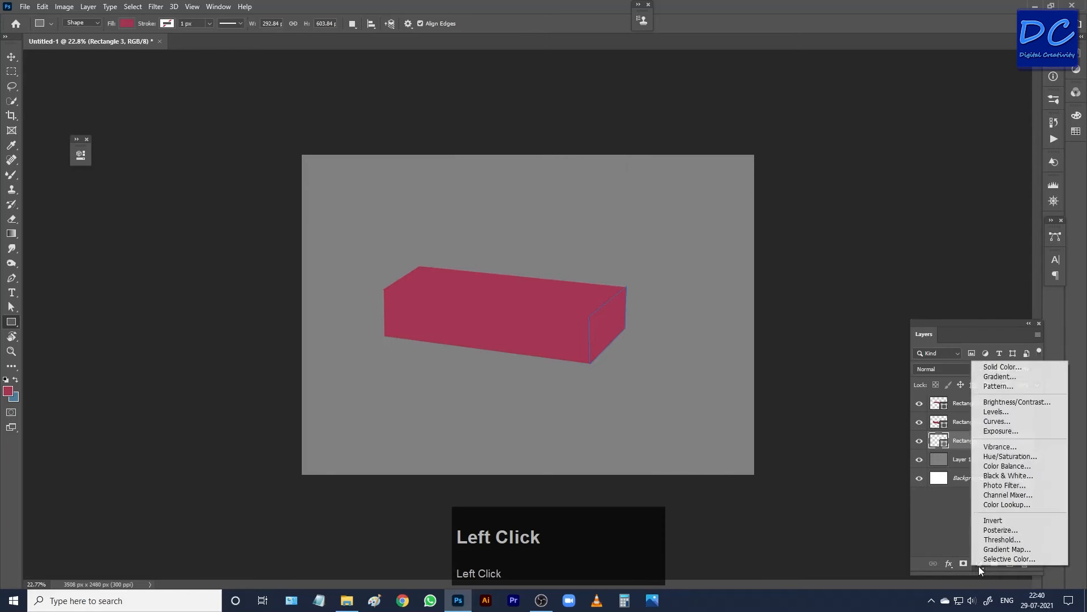
pyautogui.click(1006, 422)
pyautogui.click(216, 369)
pyautogui.moveTo(203, 280); pyautogui.dragTo(209, 293)
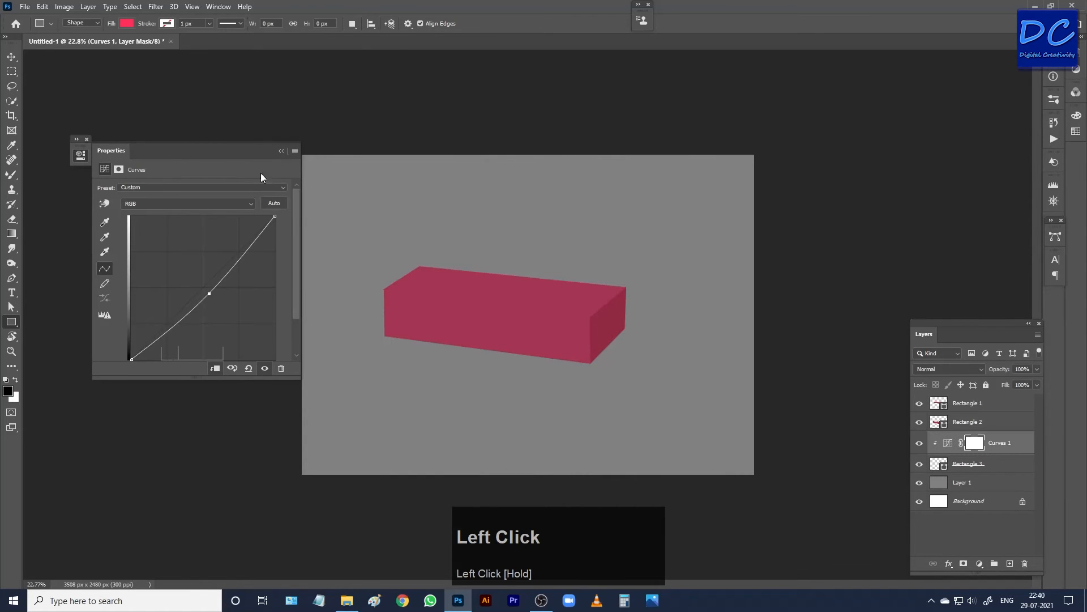
pyautogui.click(281, 151)
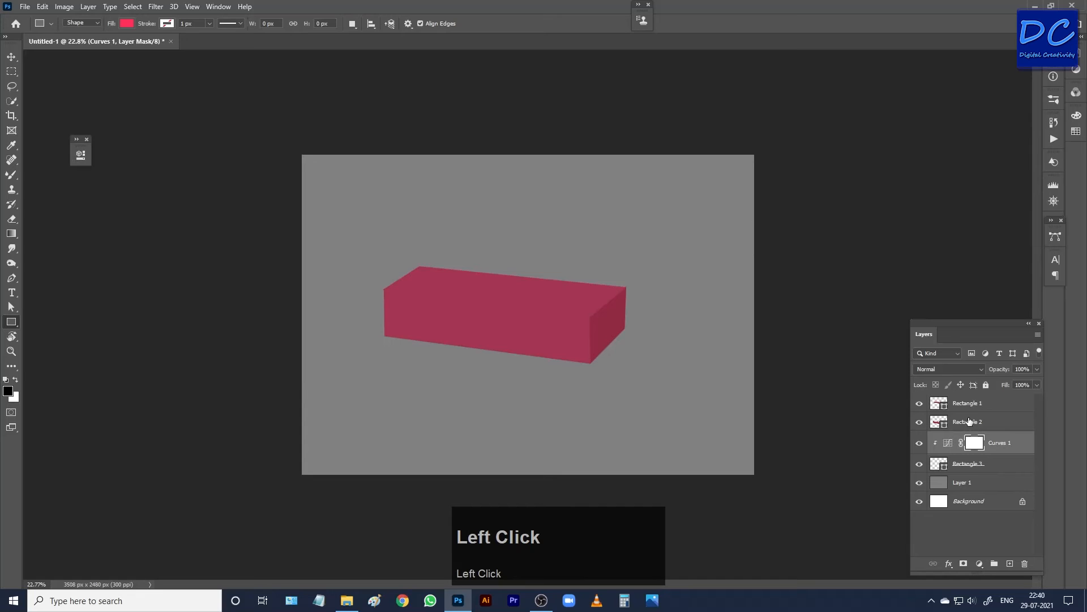
# - Add a Curves adjustment clipped to the top face's layer, Rectangle 1, and raise its midtones slightly to lighten the face
pyautogui.click(920, 404)
pyautogui.click(920, 404)
pyautogui.click(955, 423)
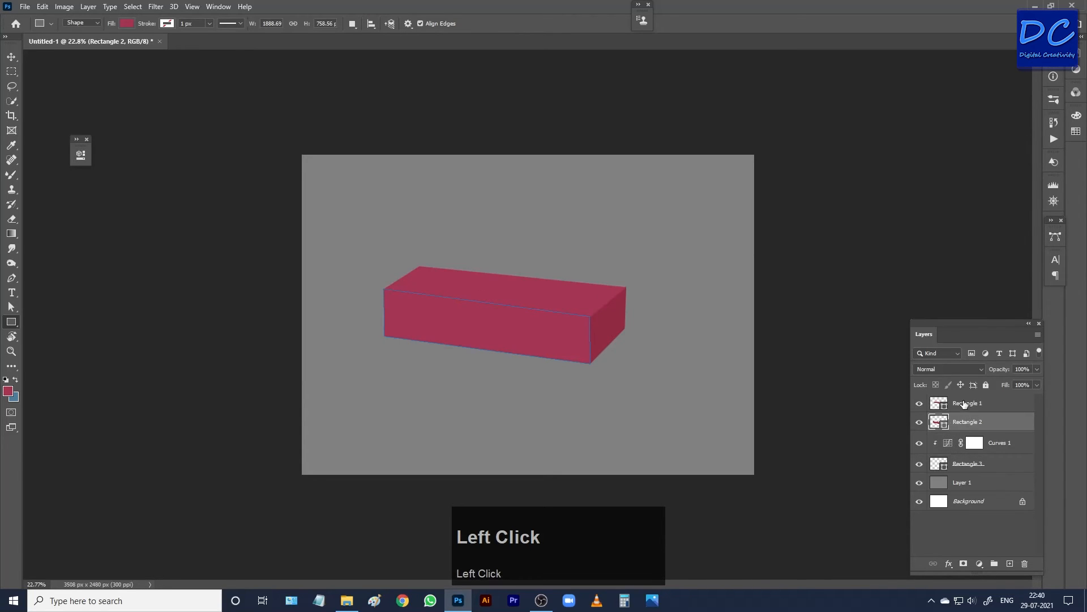
pyautogui.click(966, 405)
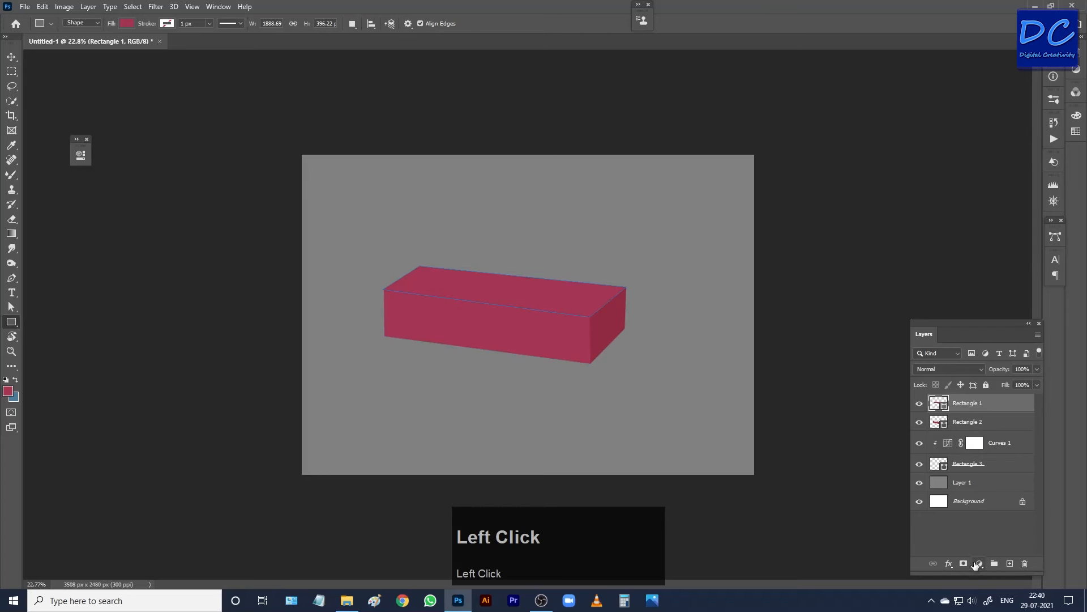
pyautogui.click(987, 563)
pyautogui.click(998, 417)
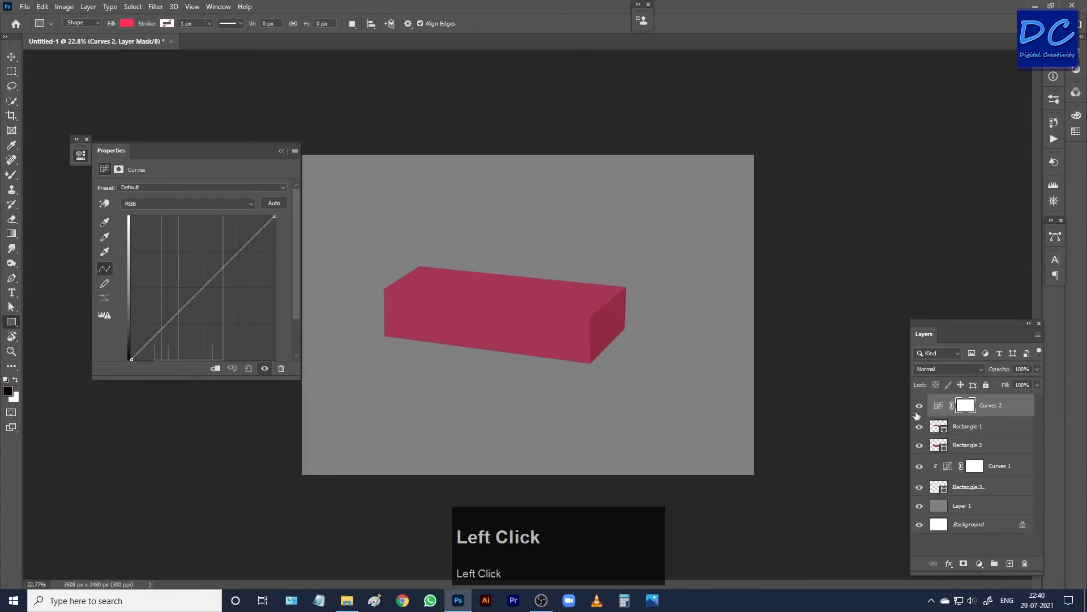
pyautogui.click(215, 369)
pyautogui.moveTo(199, 291); pyautogui.dragTo(195, 286)
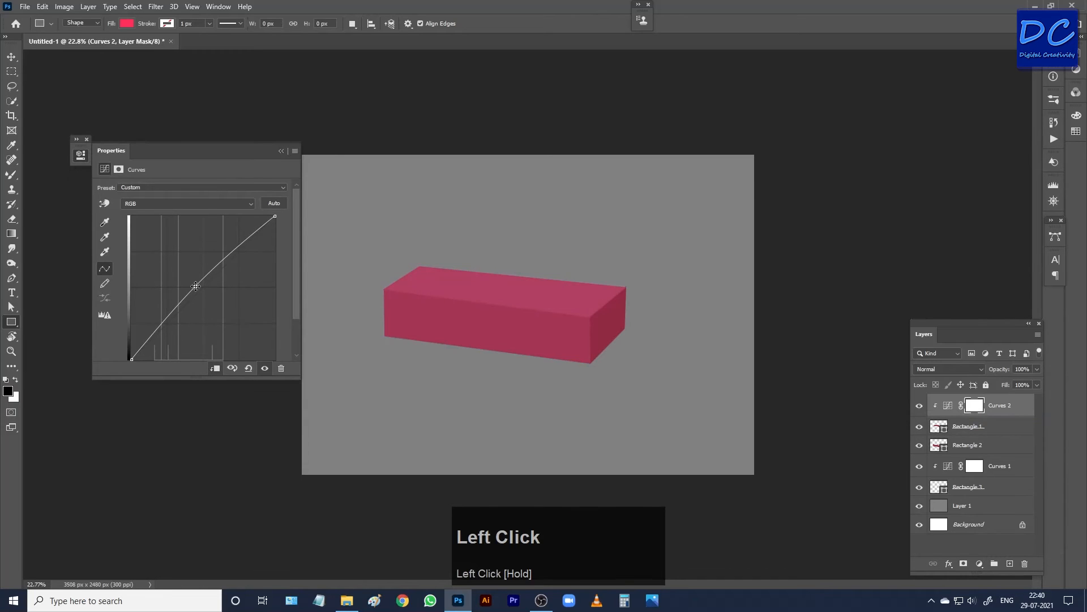
pyautogui.moveTo(195, 284); pyautogui.dragTo(194, 285)
pyautogui.click(281, 151)
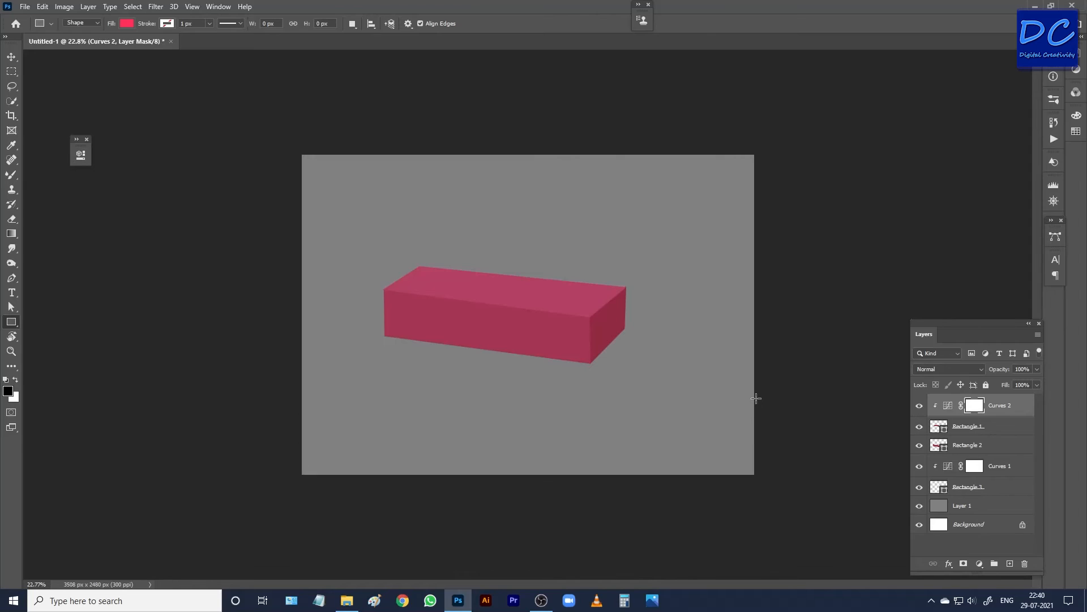
# - Reopen the top face's Curves adjustment and raise its midtones further for a brighter top
pyautogui.click(948, 406)
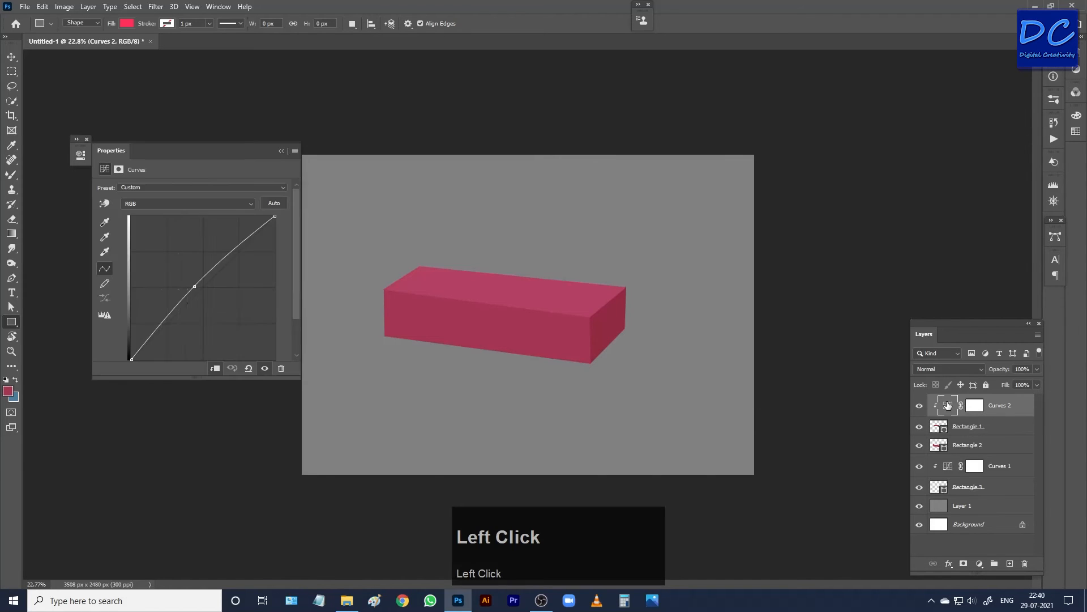
pyautogui.moveTo(195, 286); pyautogui.dragTo(186, 282)
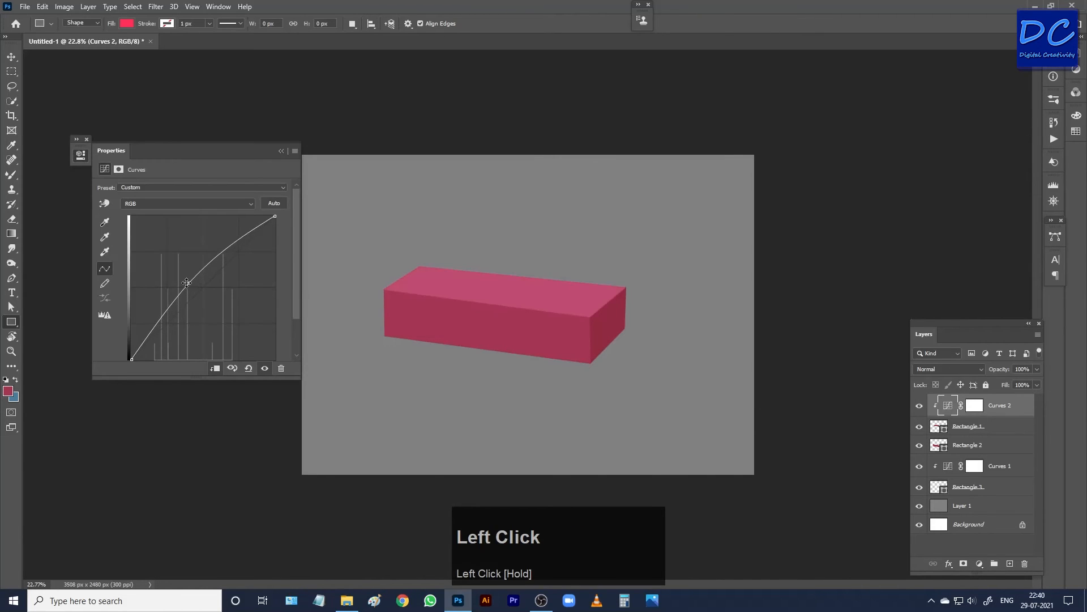
pyautogui.click(281, 151)
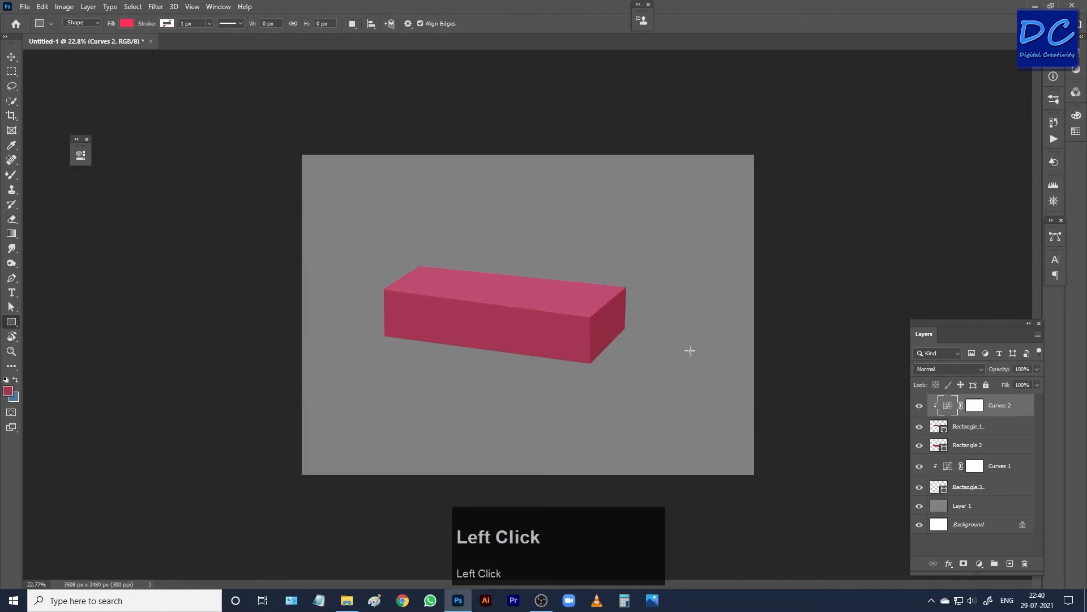
pyautogui.scroll(-2, 669, 359)
pyautogui.scroll(3, 575, 385)
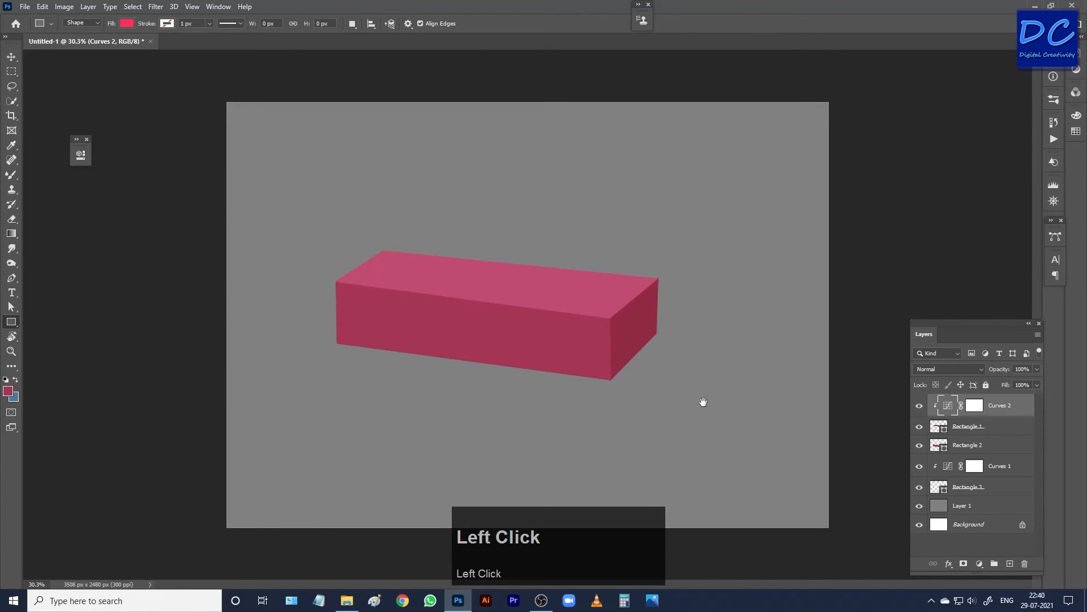
pyautogui.scroll(-2, 702, 408)
pyautogui.scroll(1, 706, 404)
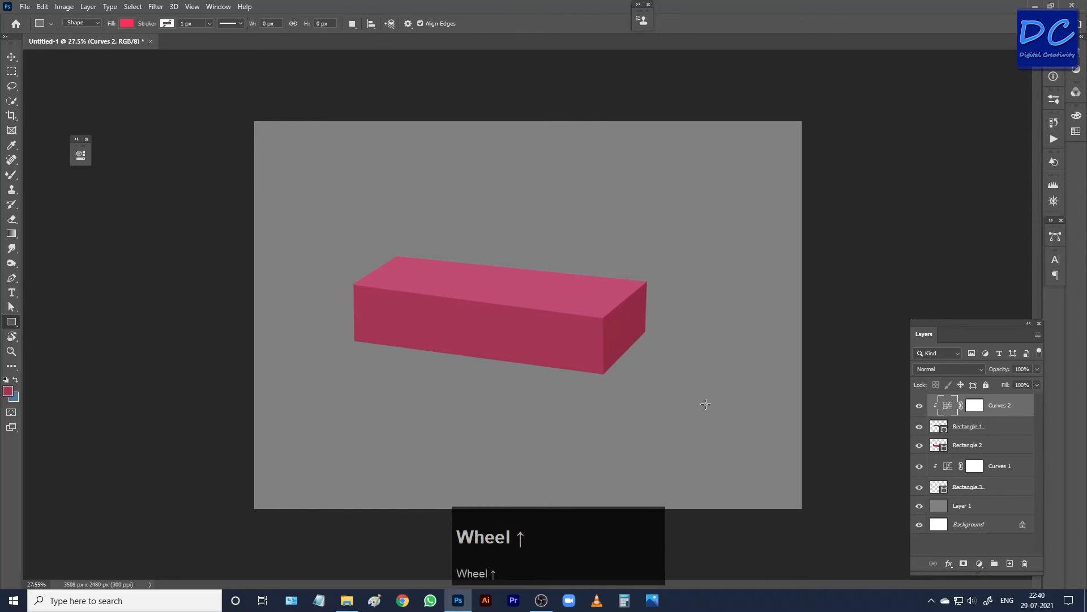
pyautogui.scroll(2, 706, 404)
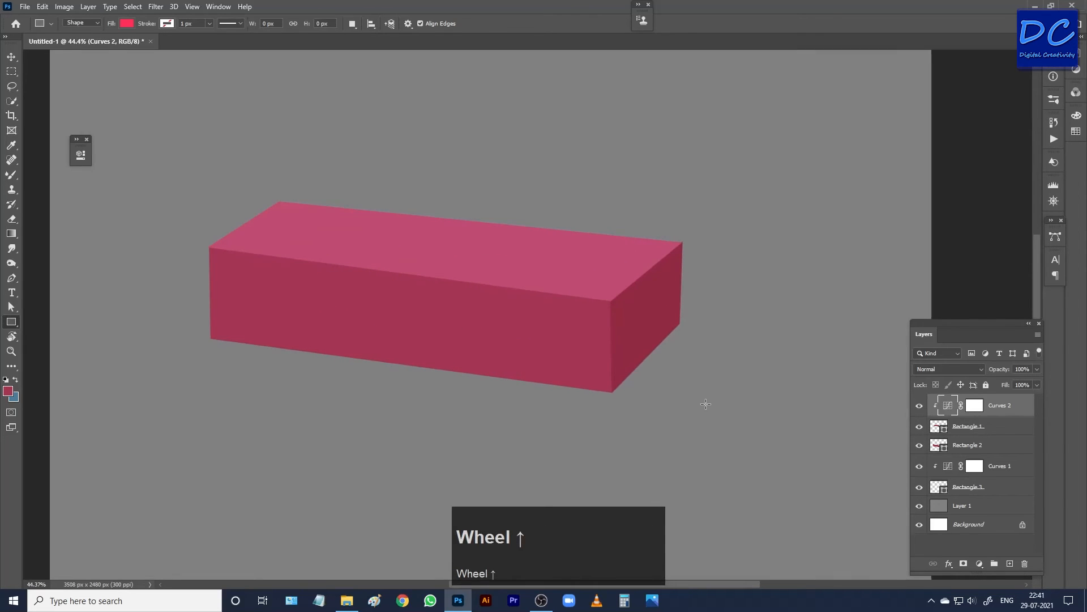
# - Select all the box's face layers and their Curves adjustments, from Curves 2 down to Rectangle 3, and convert them to one Smart Object
pyautogui.scroll(1, 717, 394)
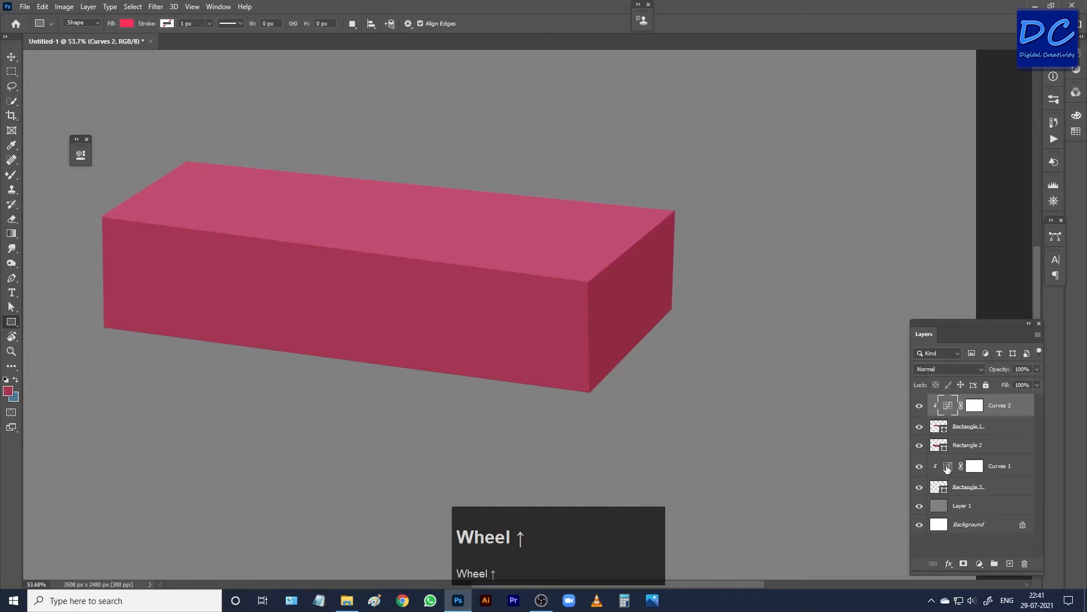
pyautogui.keyDown('shift'); pyautogui.click(967, 487); pyautogui.keyUp('shift')
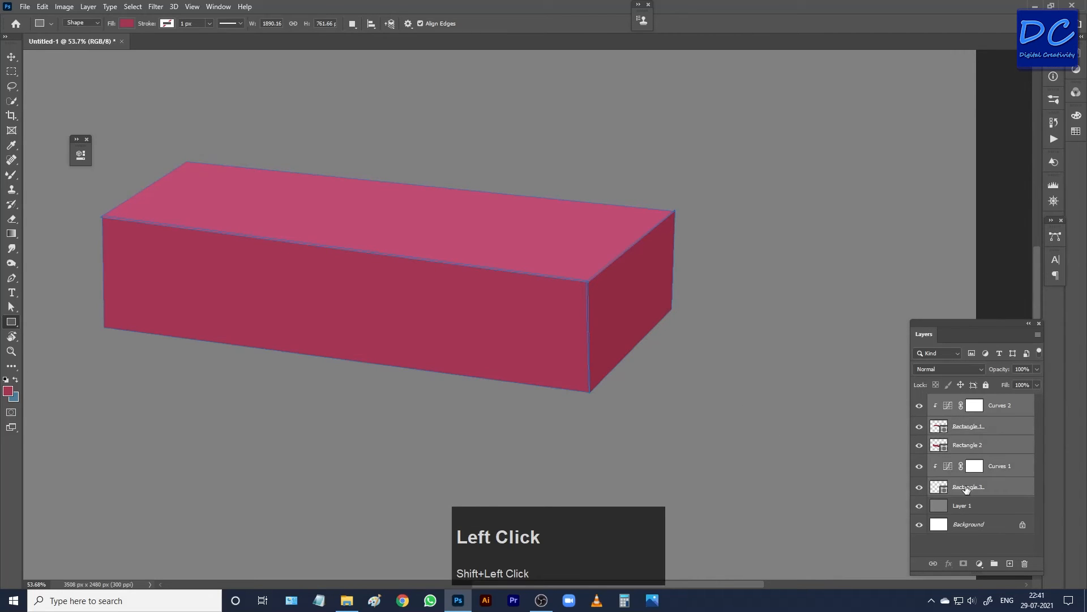
pyautogui.rightClick(966, 488)
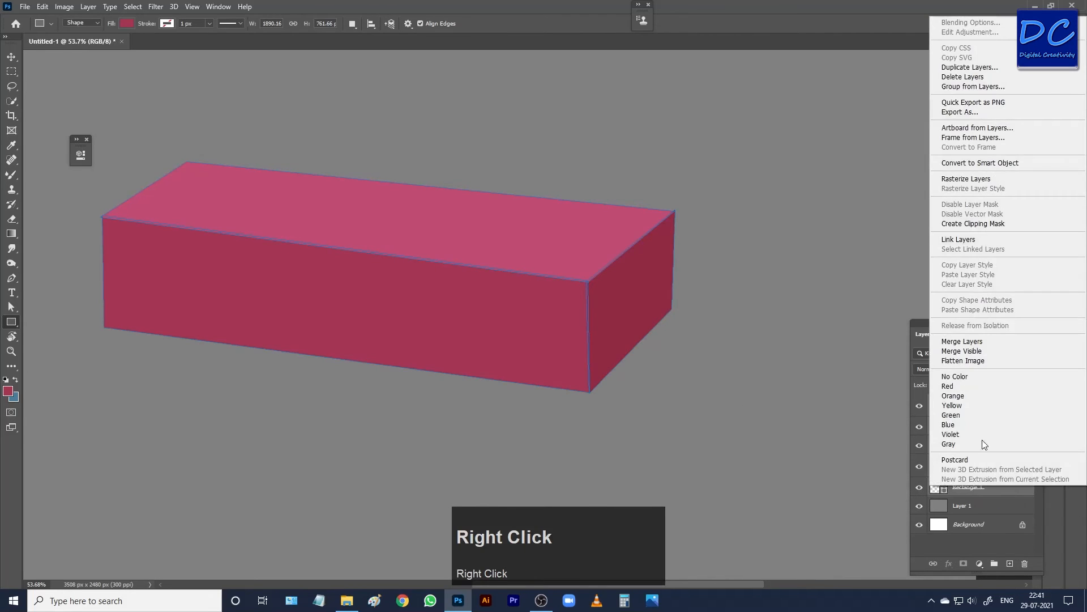
pyautogui.click(963, 163)
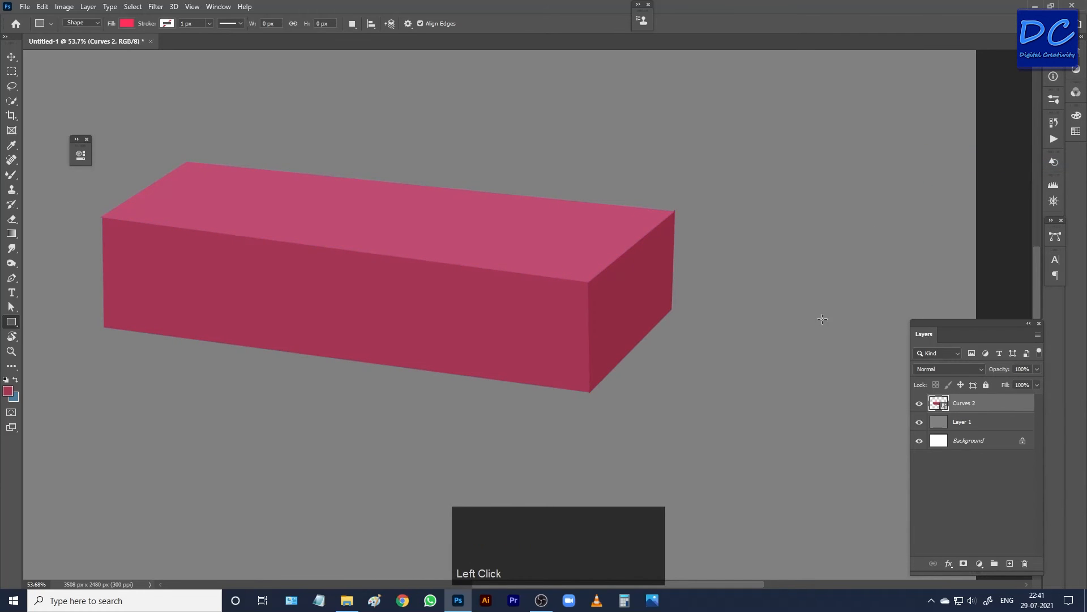
# - Enable a Drop Shadow effect on the box's Smart Object and open the shadow's settings
pyautogui.scroll(5, 474, 369)
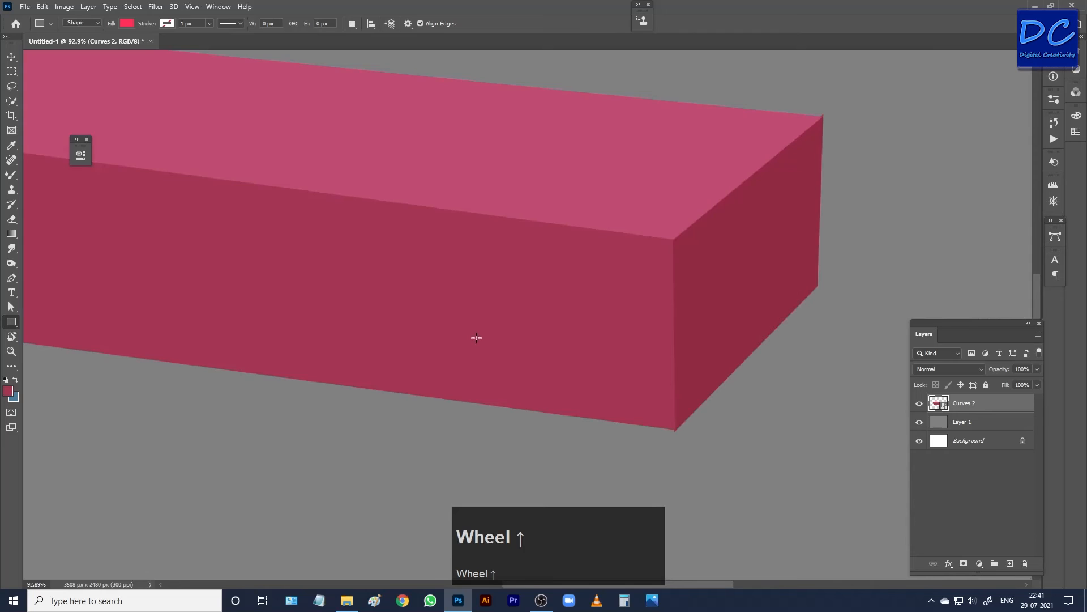
pyautogui.scroll(-5, 477, 337)
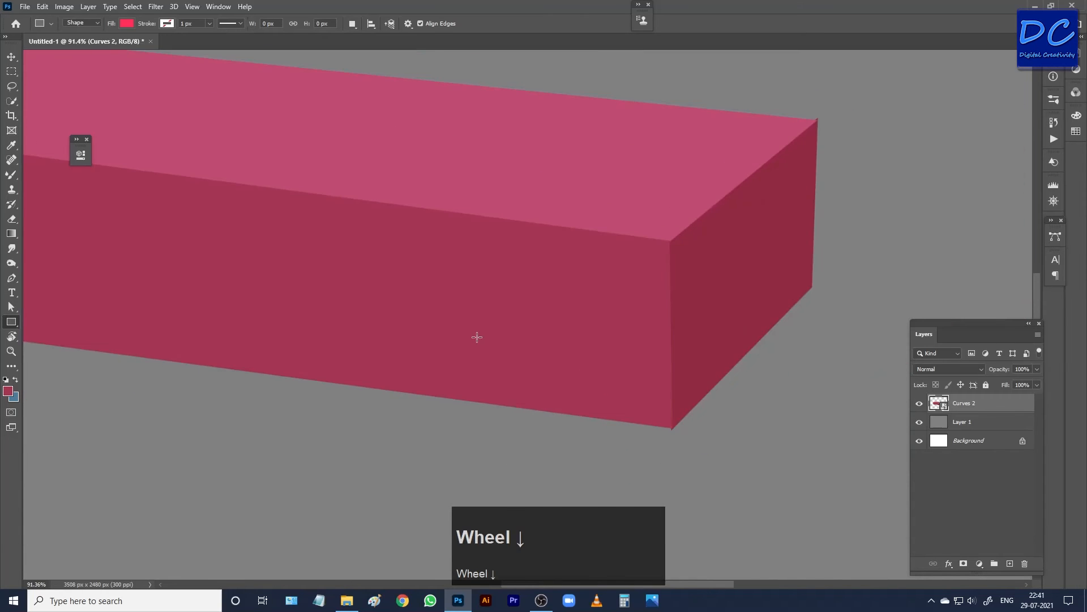
pyautogui.moveTo(477, 337); pyautogui.dragTo(550, 418)
pyautogui.scroll(-5, 554, 422)
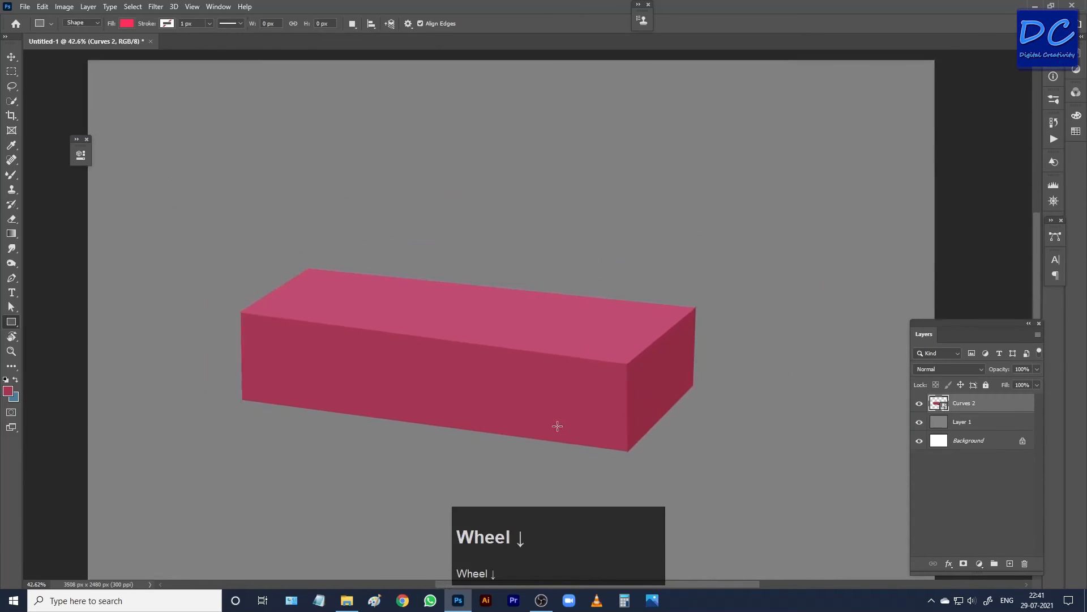
pyautogui.scroll(3, 557, 426)
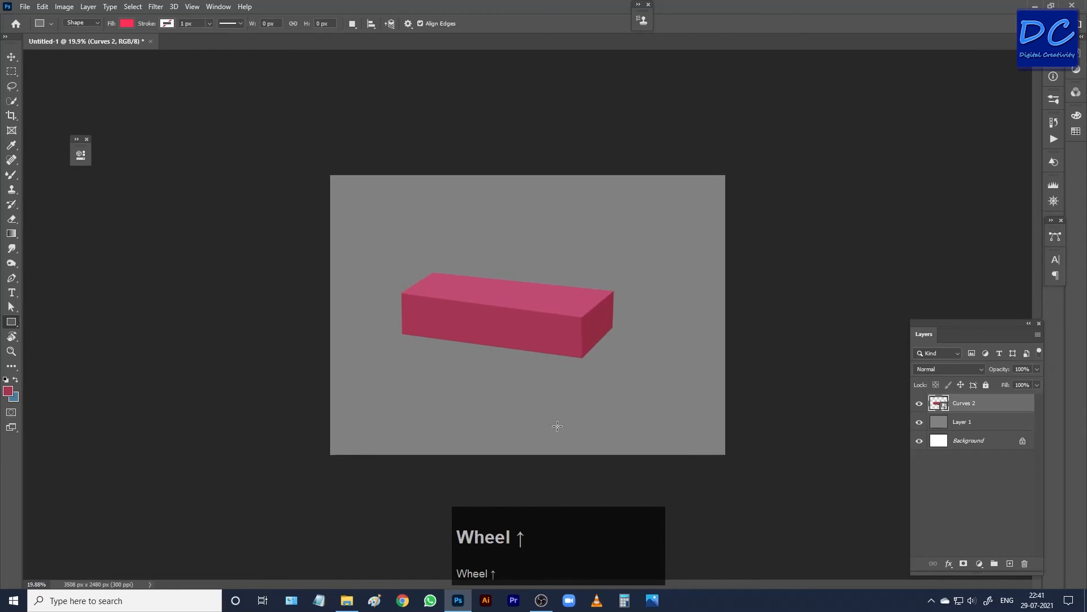
pyautogui.rightClick(973, 401)
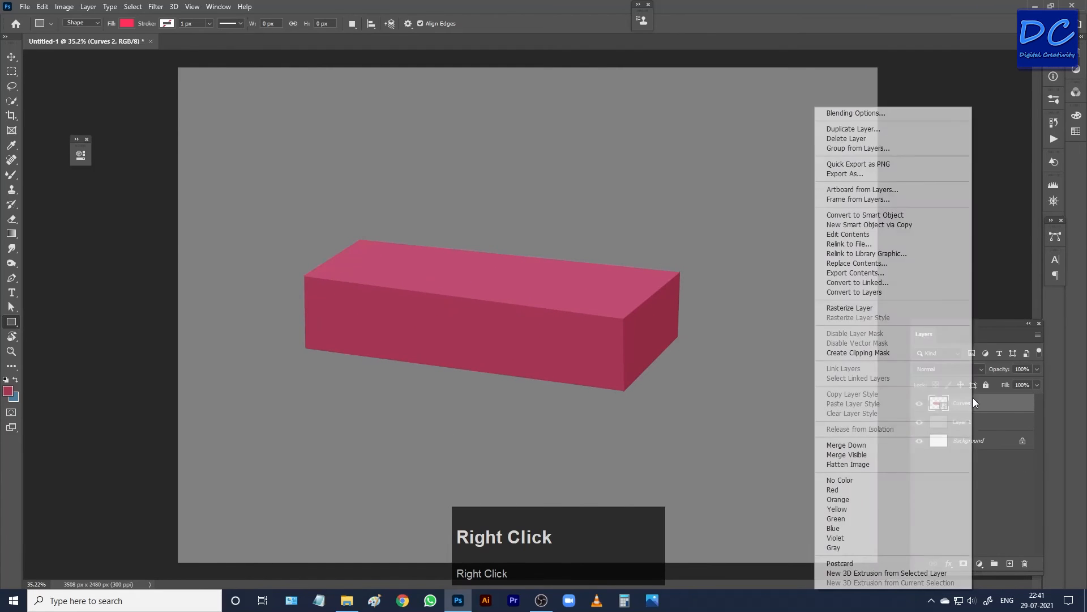
pyautogui.click(867, 109)
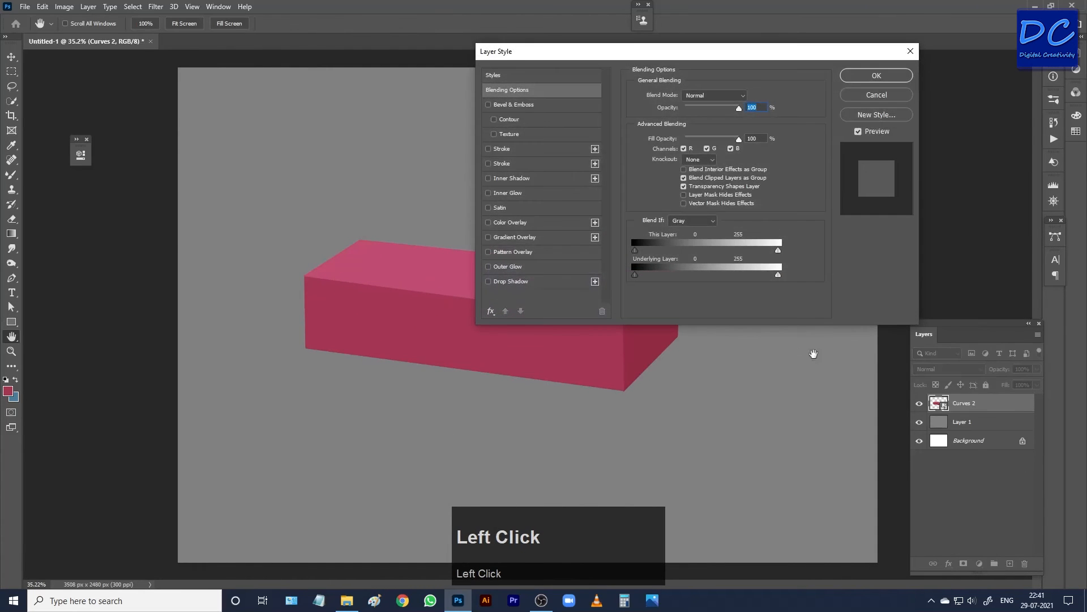
pyautogui.click(488, 281)
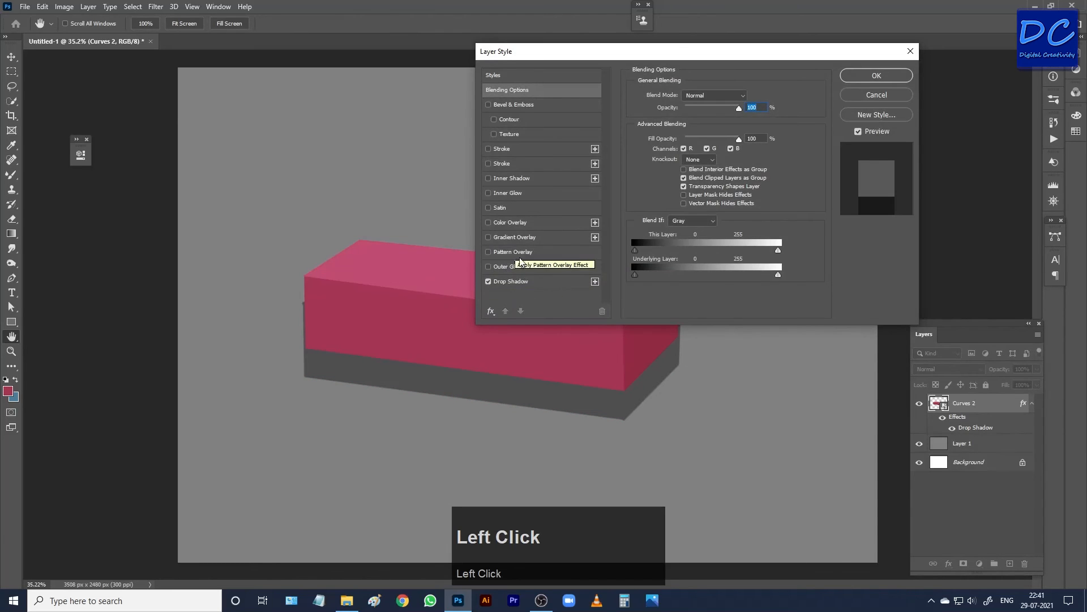
pyautogui.click(538, 281)
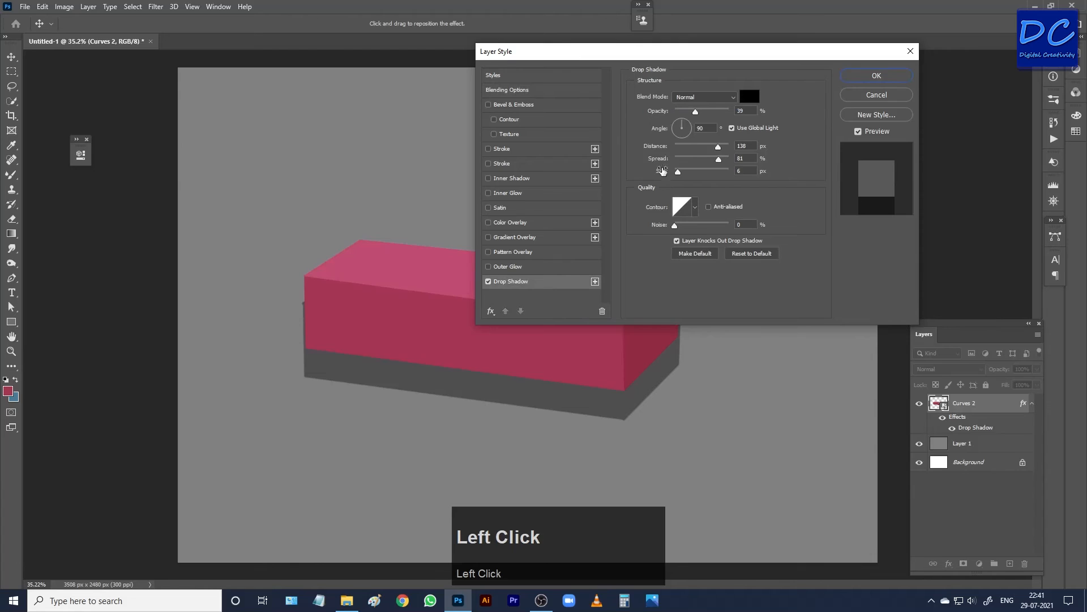
# - Set the drop shadow to 31% opacity, 124° angle, 15 px distance, 25% spread and 21 px size, and apply it
pyautogui.moveTo(696, 114); pyautogui.dragTo(683, 111)
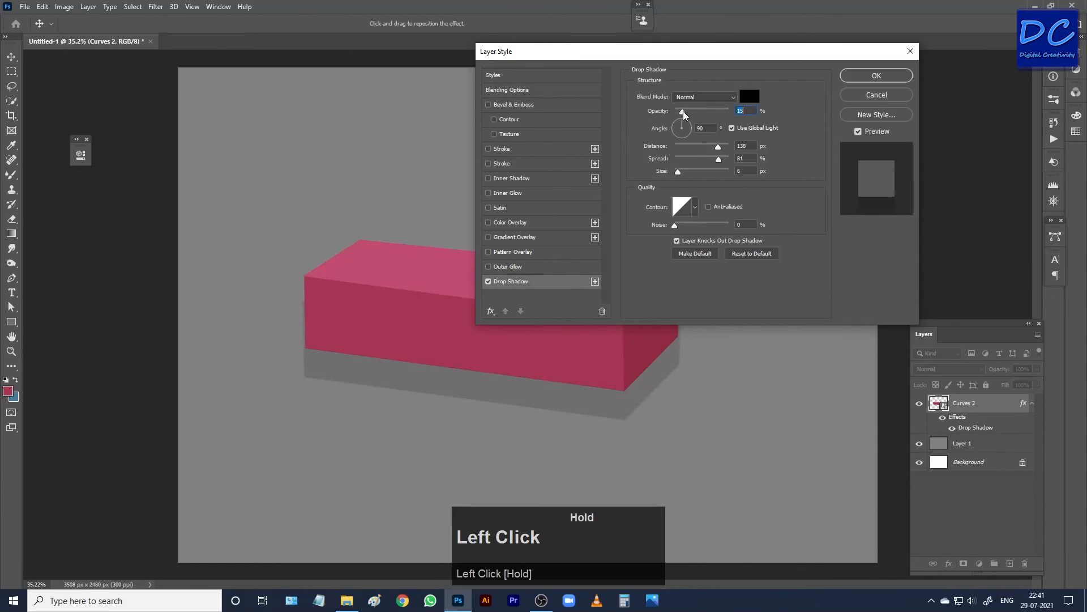
pyautogui.moveTo(714, 149); pyautogui.dragTo(678, 123)
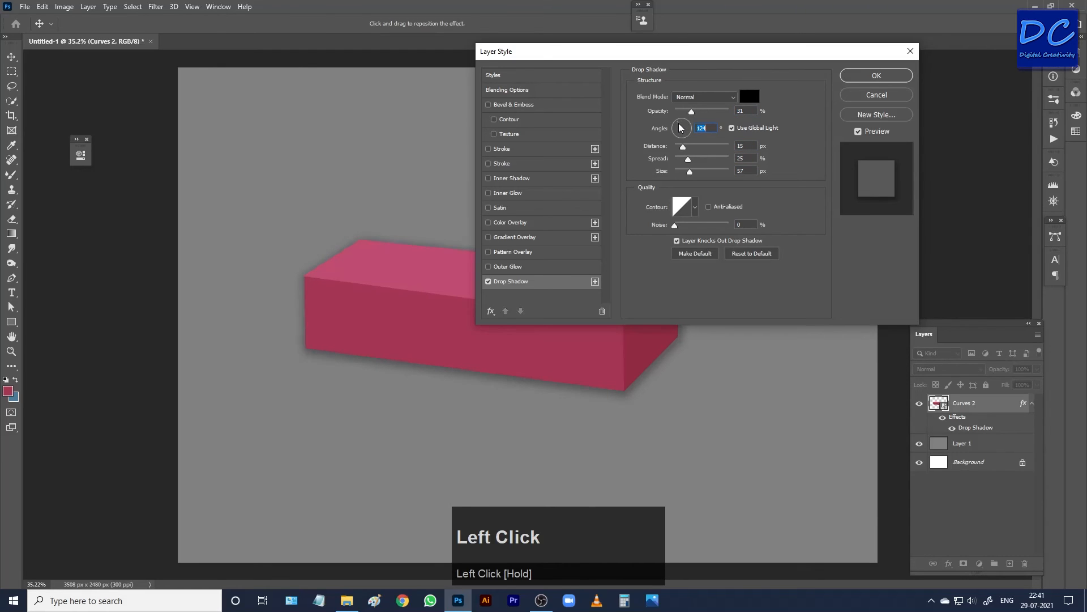
pyautogui.click(689, 177)
pyautogui.moveTo(689, 176); pyautogui.dragTo(684, 177)
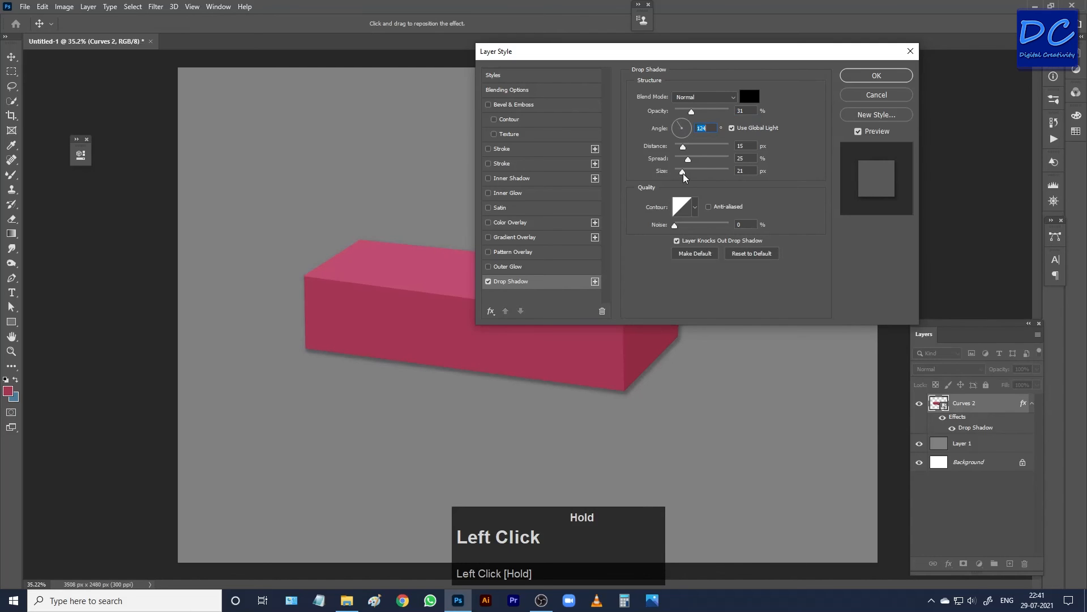
pyautogui.click(879, 78)
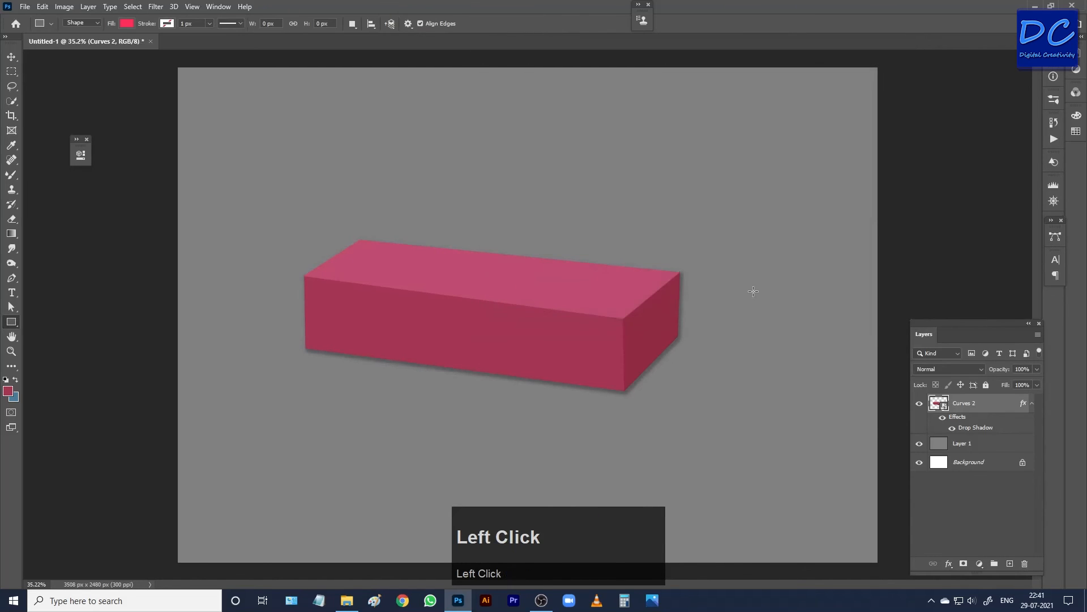
# - Reopen the box's layer style, enable Bevel & Emboss with Texture, and show the texture settings
pyautogui.scroll(-1, 682, 338)
pyautogui.scroll(2, 668, 341)
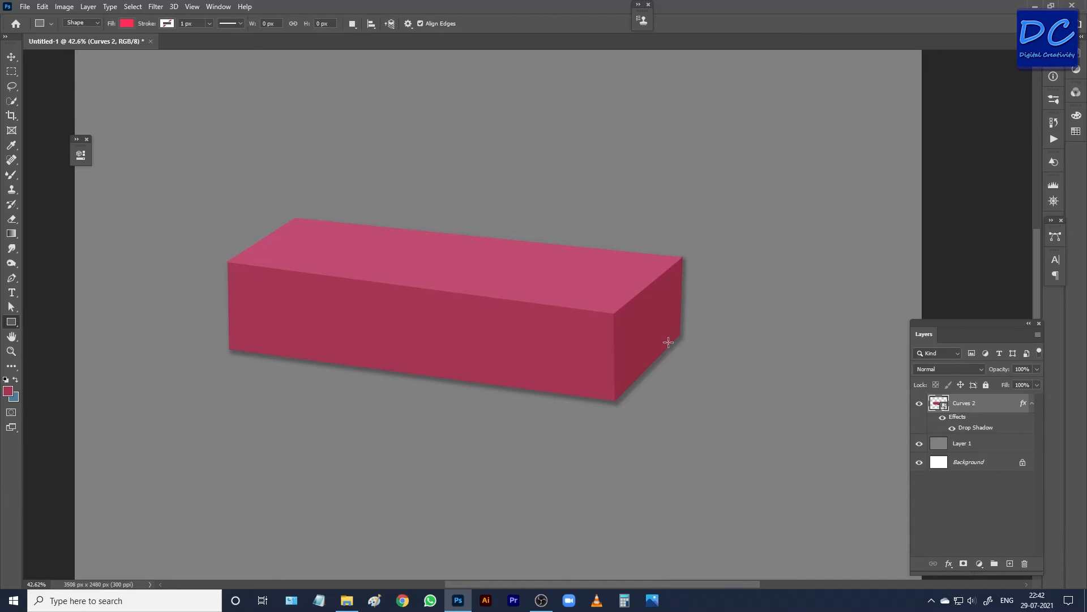
pyautogui.scroll(2, 584, 335)
pyautogui.scroll(-3, 584, 336)
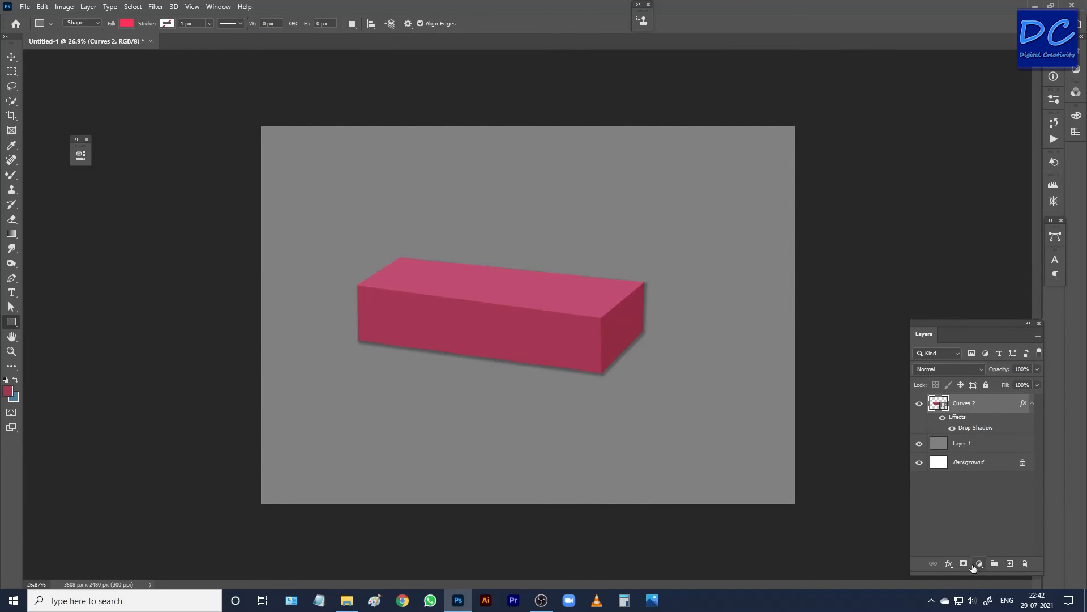
pyautogui.click(984, 406)
pyautogui.doubleClick(983, 406)
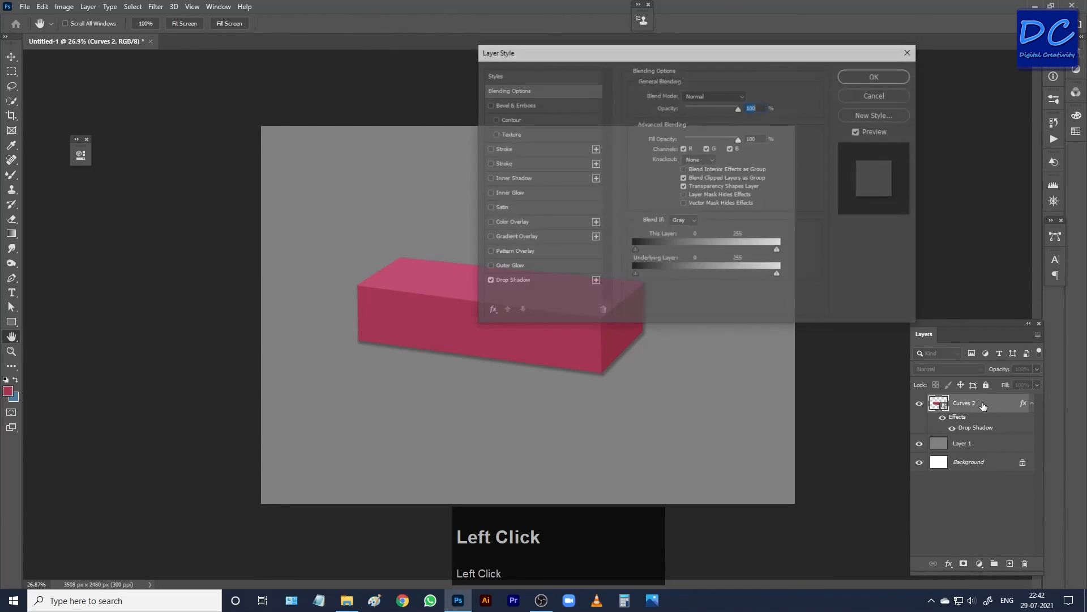
pyautogui.click(495, 135)
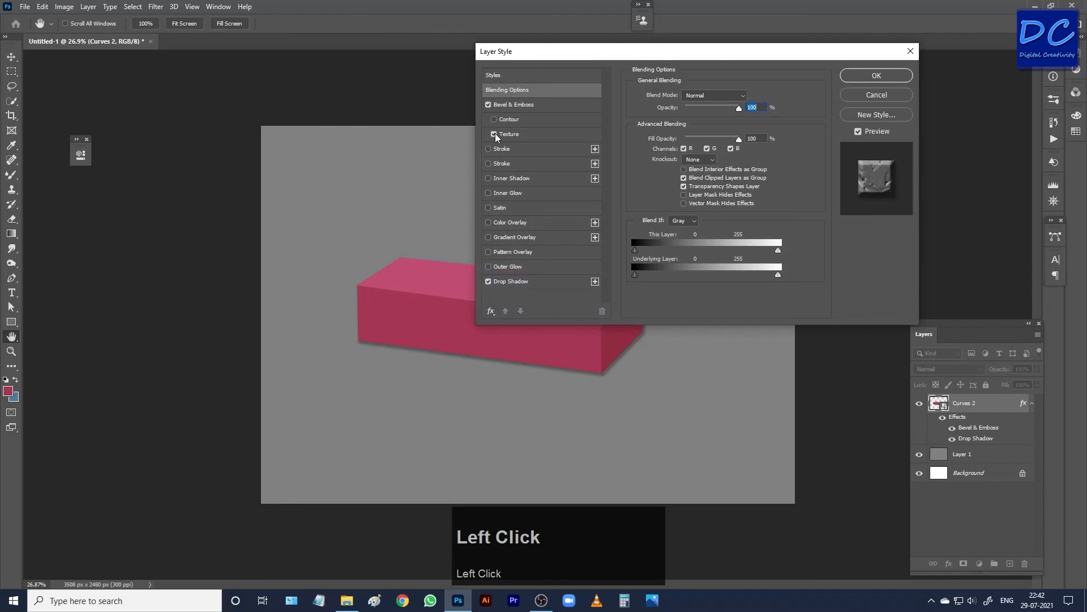
pyautogui.click(516, 134)
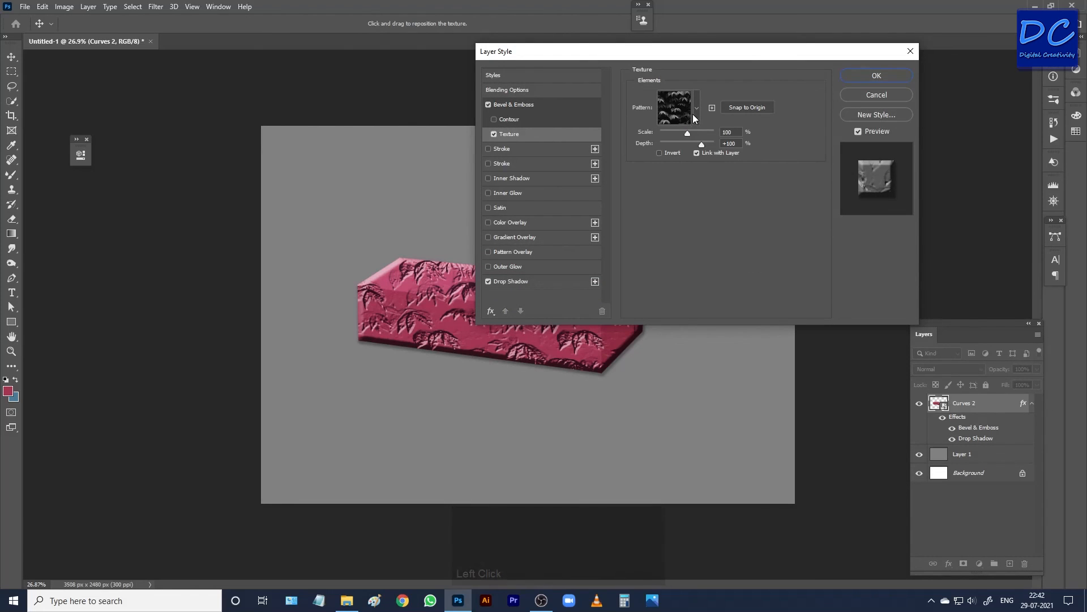
# - Set the texture's scale to 3% and depth to +3%, toggle its Invert option, and apply the layer style
pyautogui.moveTo(685, 131)
pyautogui.mouseDown()
pyautogui.moveTo(697, 131)
pyautogui.moveTo(661, 138)
pyautogui.moveTo(691, 149)
pyautogui.mouseUp()
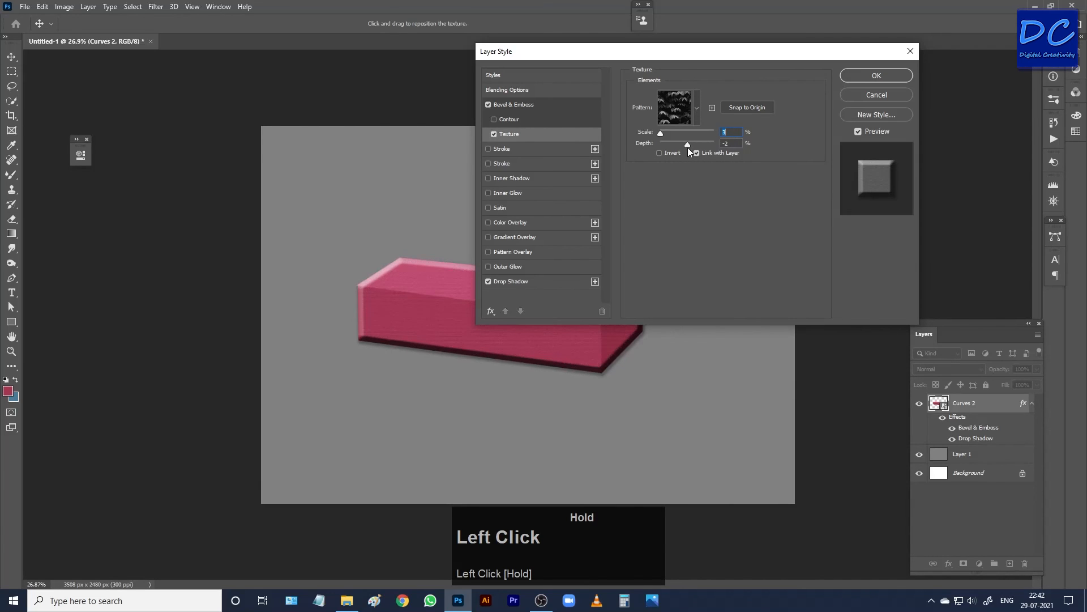
pyautogui.moveTo(688, 148); pyautogui.dragTo(688, 148)
pyautogui.scroll(1, 729, 143)
pyautogui.scroll(5, 729, 144)
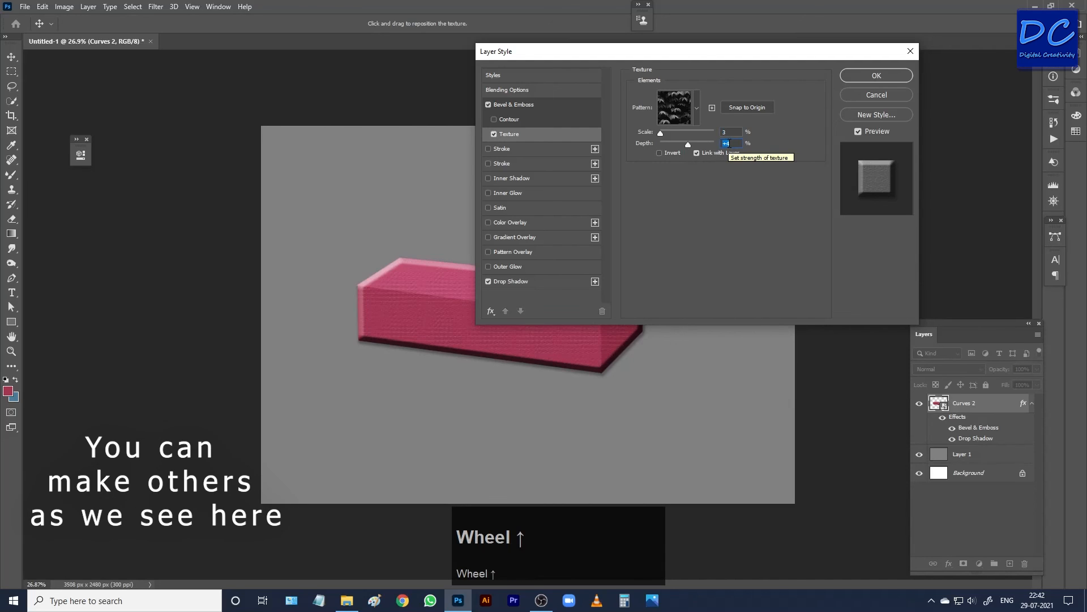
pyautogui.scroll(-1, 734, 144)
pyautogui.click(660, 153)
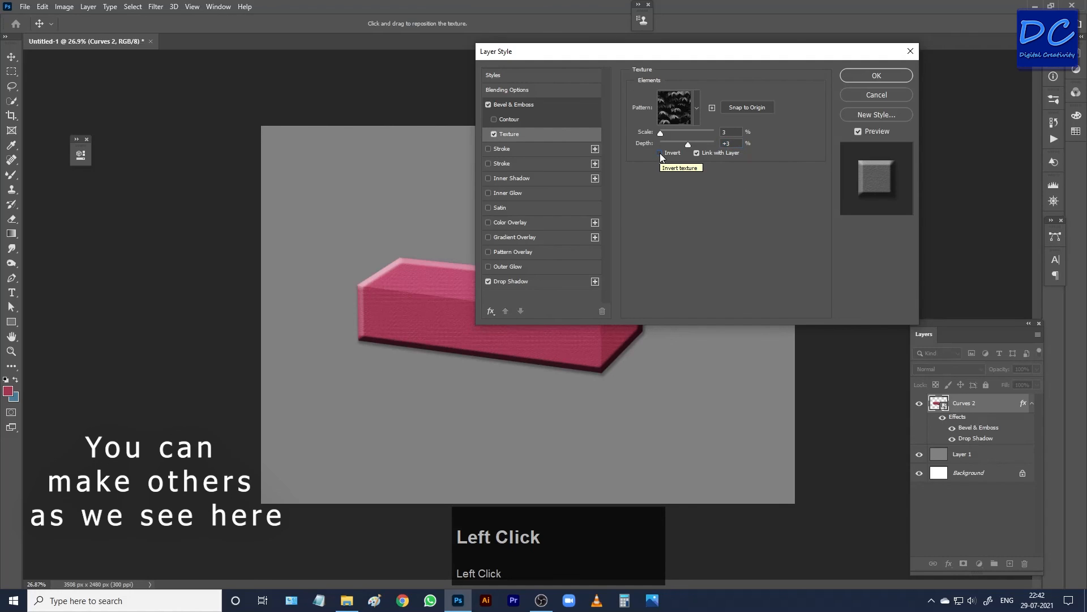
pyautogui.click(862, 74)
# - Examine the bevel and surface texture on the box's faces up close and at full-canvas size
pyautogui.scroll(5, 548, 326)
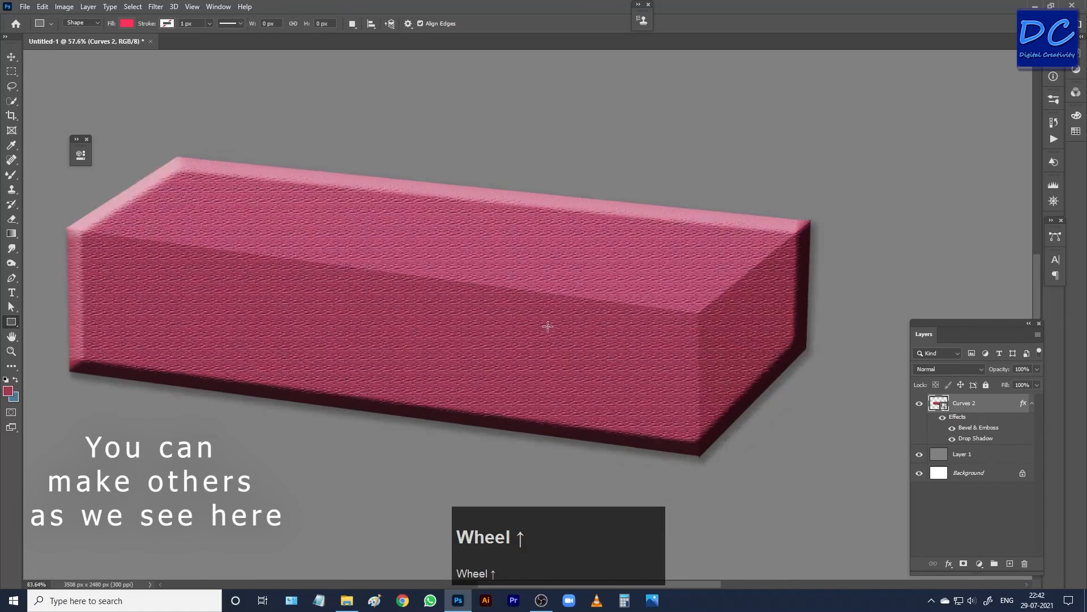
pyautogui.scroll(1, 552, 328)
pyautogui.scroll(-4, 558, 331)
pyautogui.scroll(-1, 559, 332)
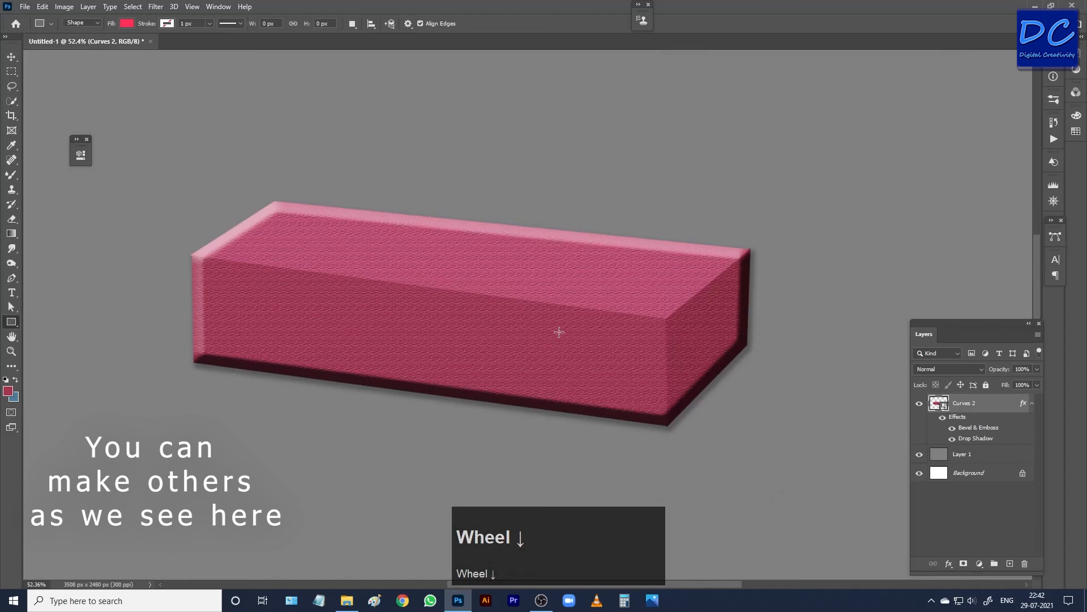
pyautogui.scroll(-5, 559, 332)
pyautogui.scroll(4, 559, 333)
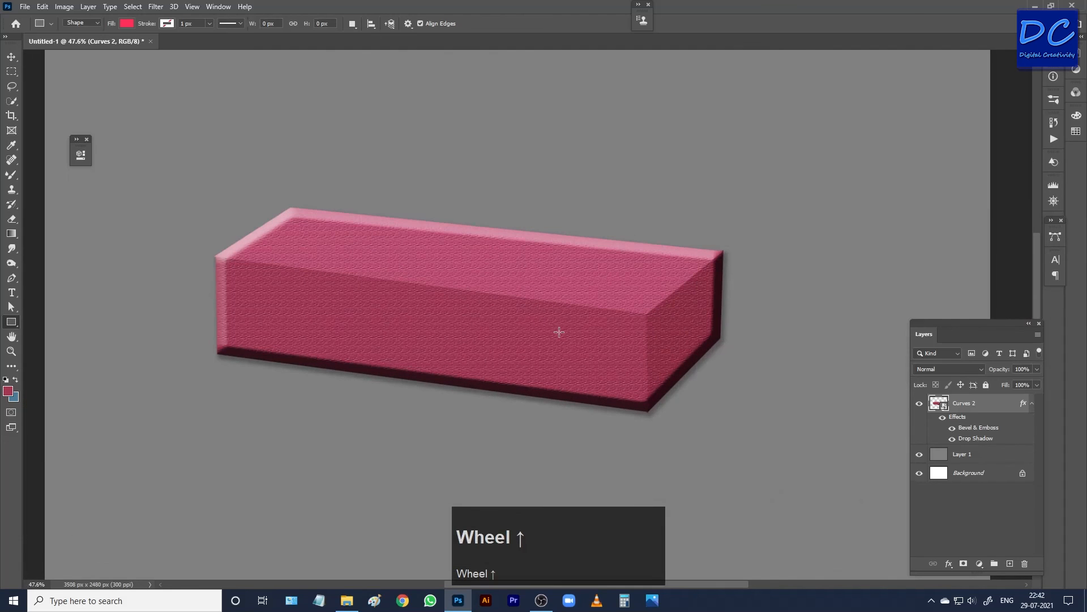
pyautogui.scroll(-3, 567, 323)
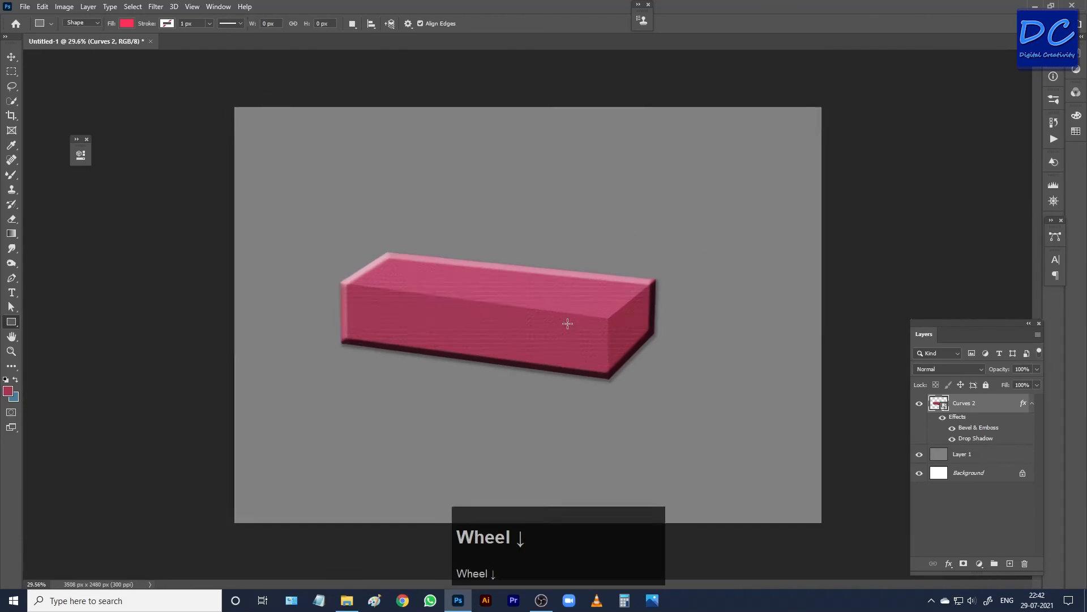
pyautogui.scroll(6, 568, 323)
# - Hide the Background layer and the gray Layer 1 so only the box remains on a transparent canvas
pyautogui.press('space')
pyautogui.moveTo(557, 324); pyautogui.dragTo(572, 325)
pyautogui.click(920, 473)
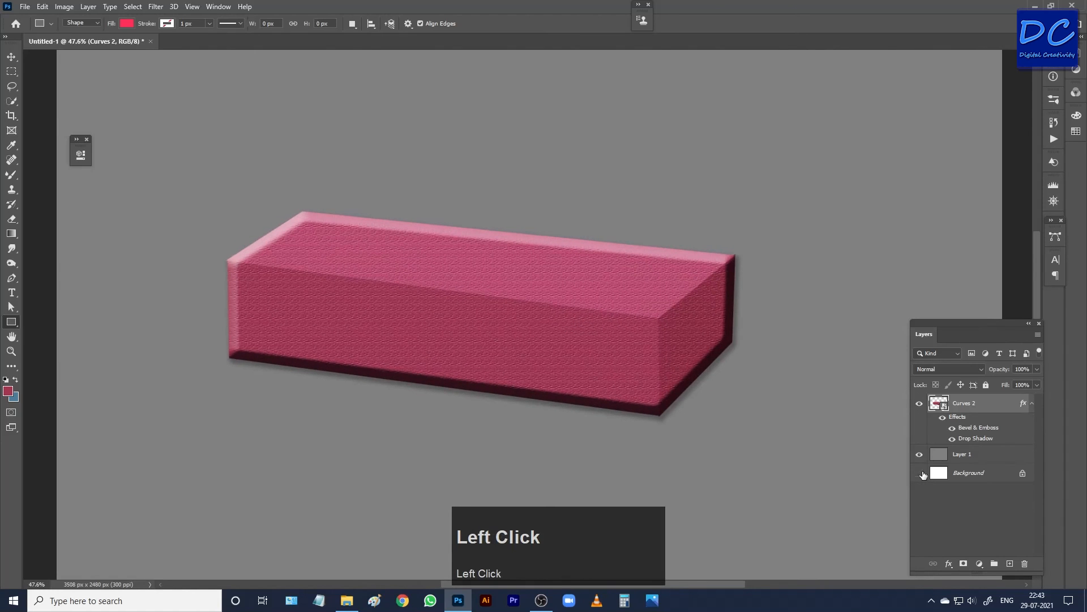
pyautogui.click(920, 454)
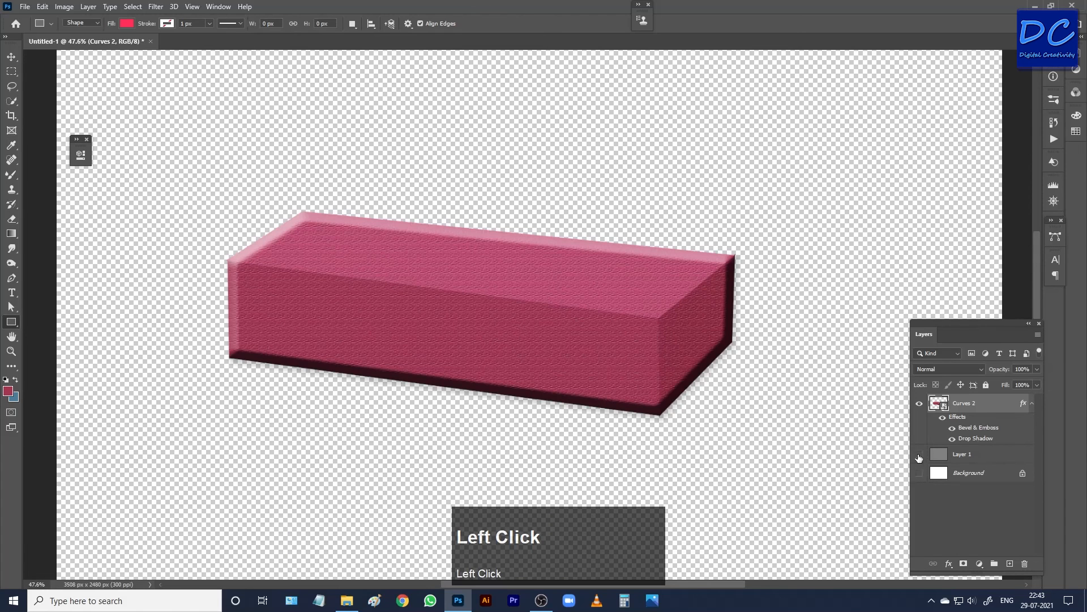
# - Start saving a copy of the document in JPEG format with the file name "3D Brick"
pyautogui.hotkey('ctrl', 'shift', 's')
pyautogui.click(116, 262)
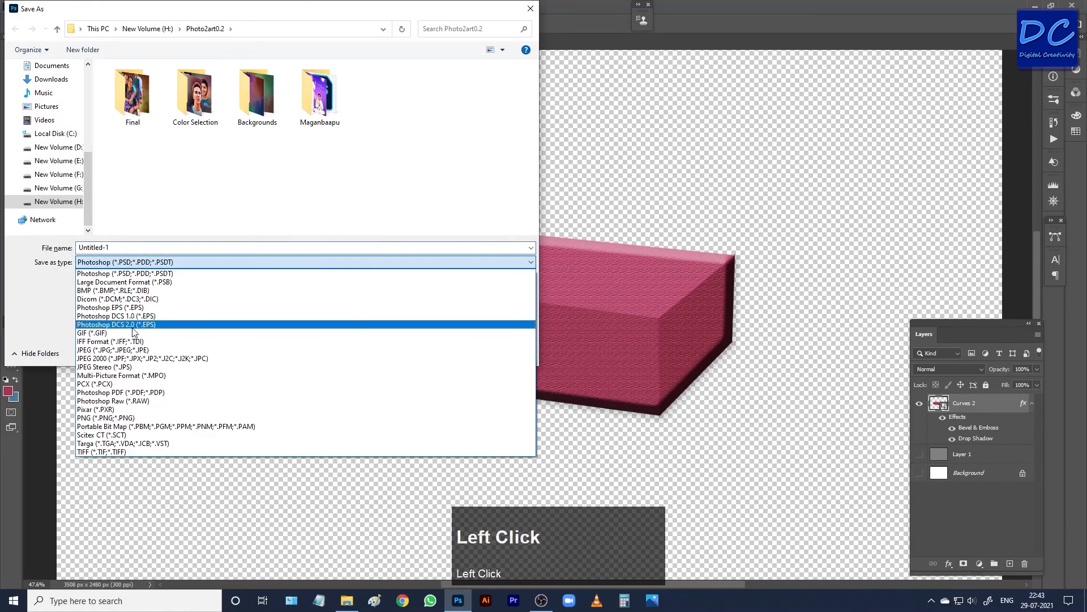
pyautogui.click(133, 349)
pyautogui.click(118, 247)
pyautogui.write('#')
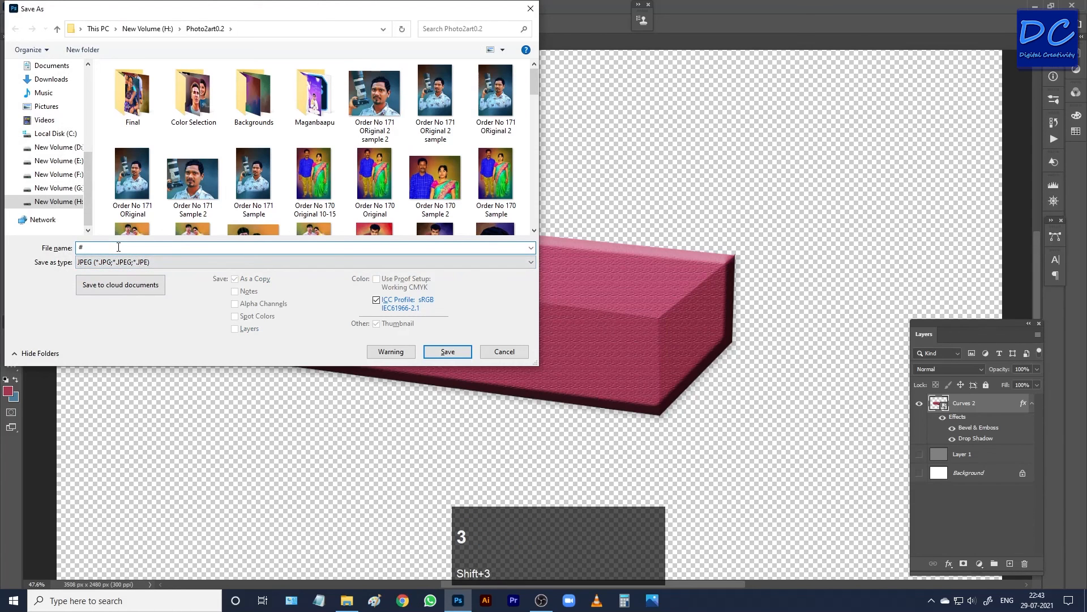
pyautogui.press('BackSpace')
pyautogui.write('3d')
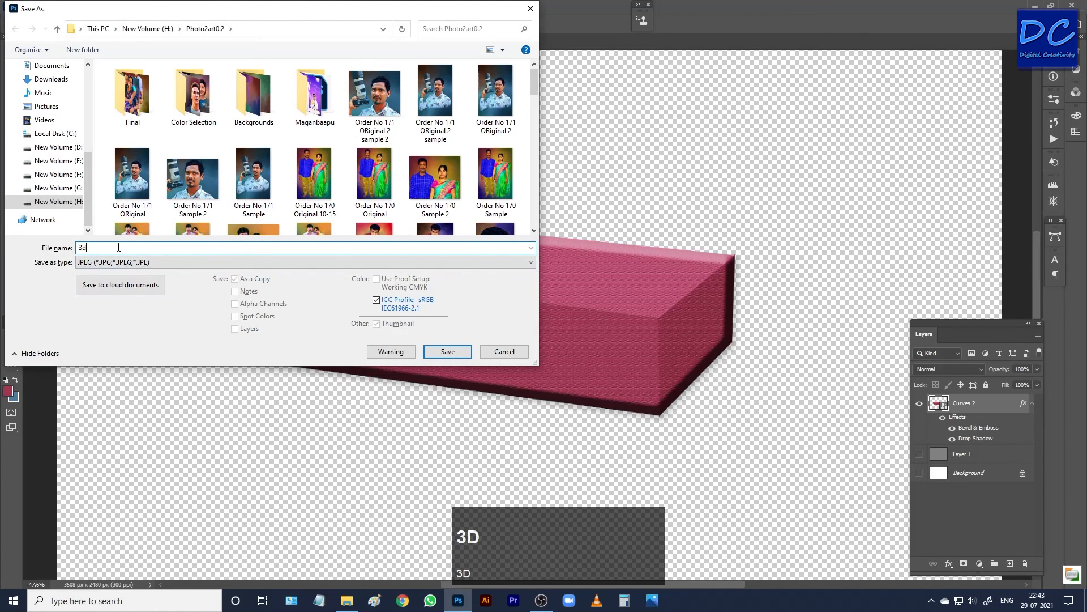
pyautogui.press('BackSpace')
pyautogui.write('D B')
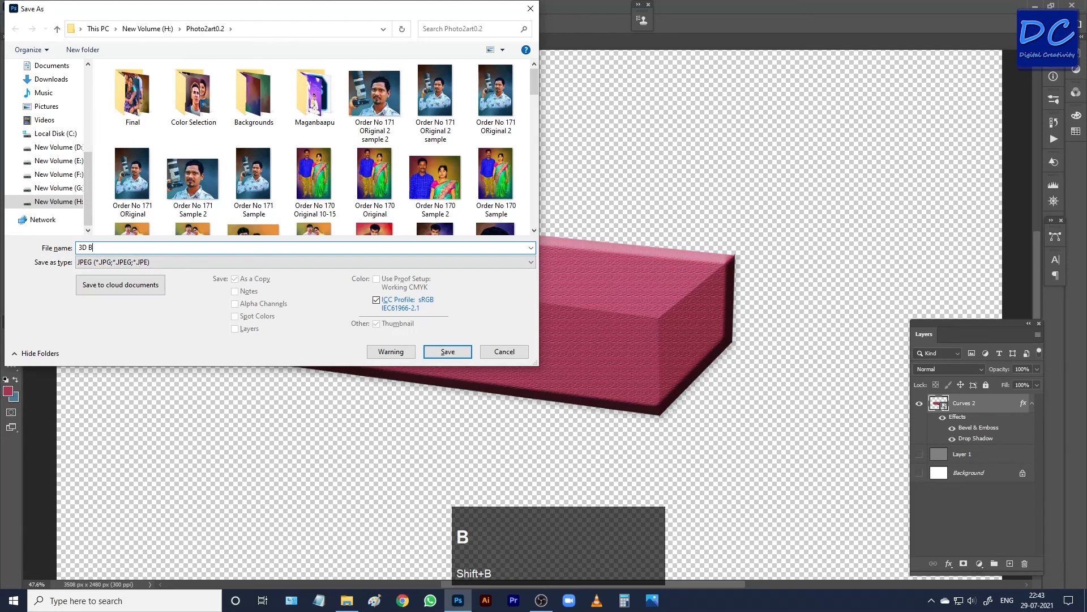
pyautogui.write('ricks')
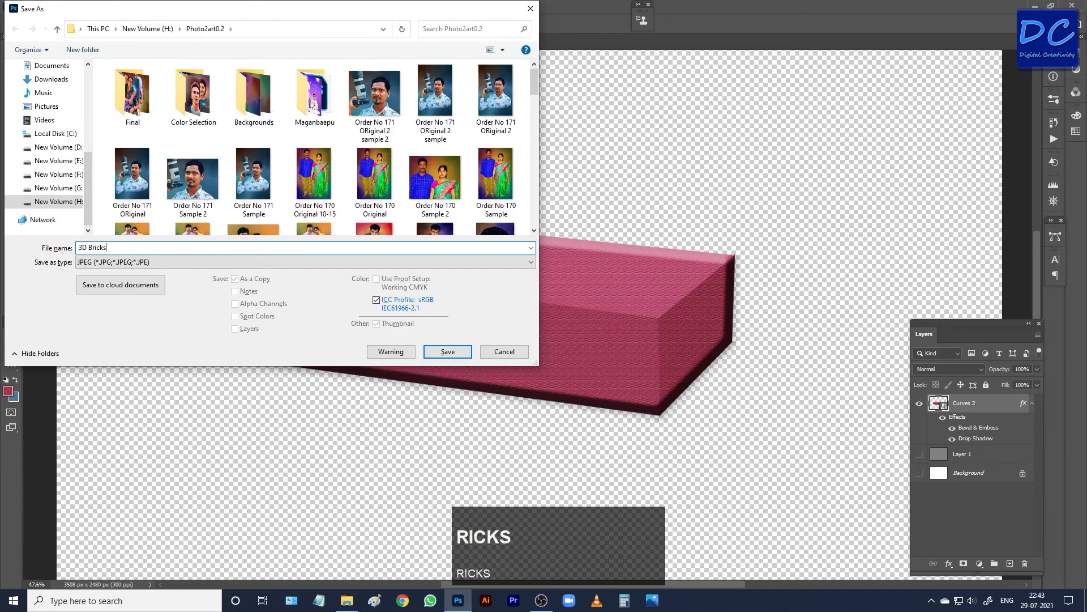
pyautogui.press('BackSpace')
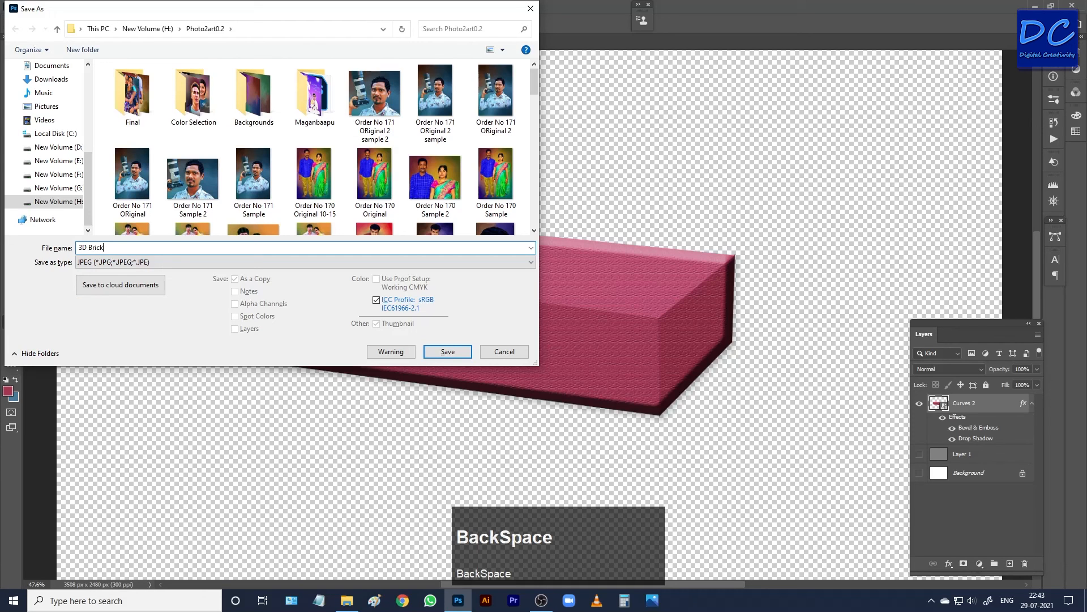
# - Choose the Desktop as the destination folder and save the JPEG copy there
pyautogui.scroll(3, 55, 114)
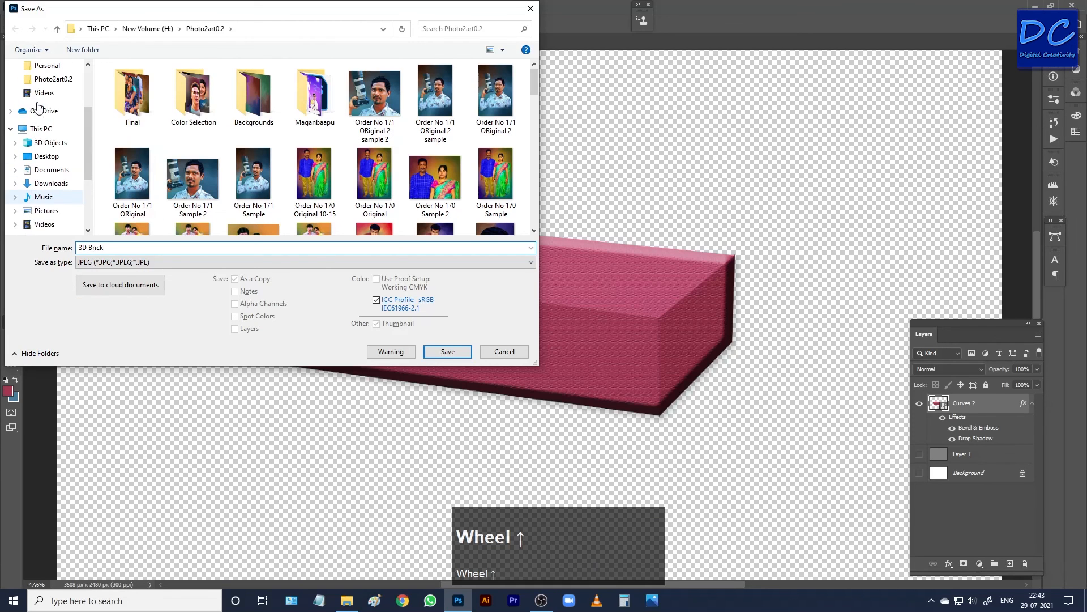
pyautogui.scroll(3, 54, 114)
pyautogui.click(47, 88)
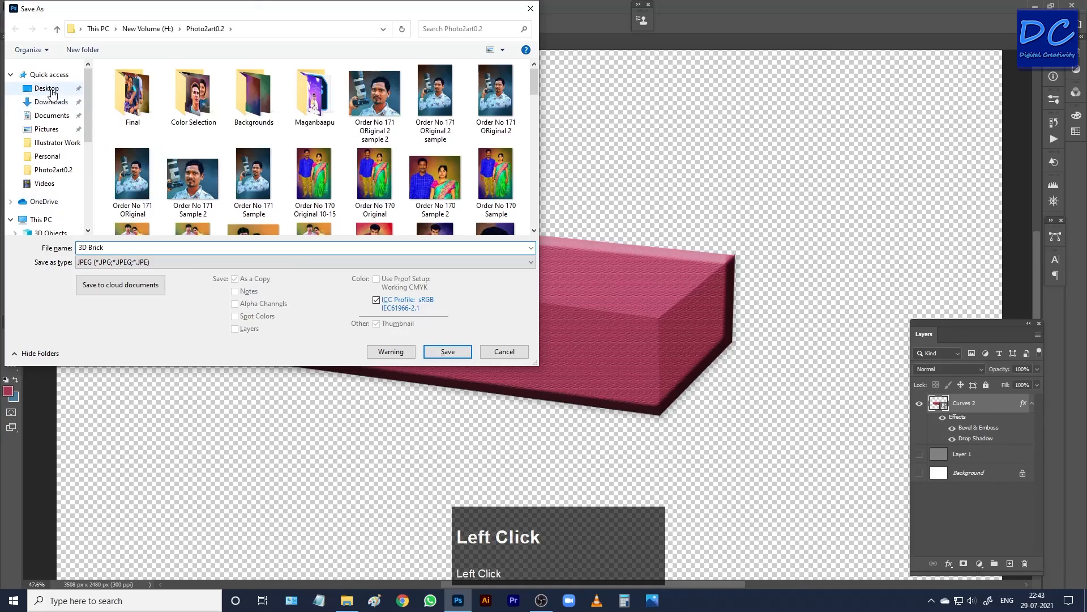
pyautogui.click(446, 352)
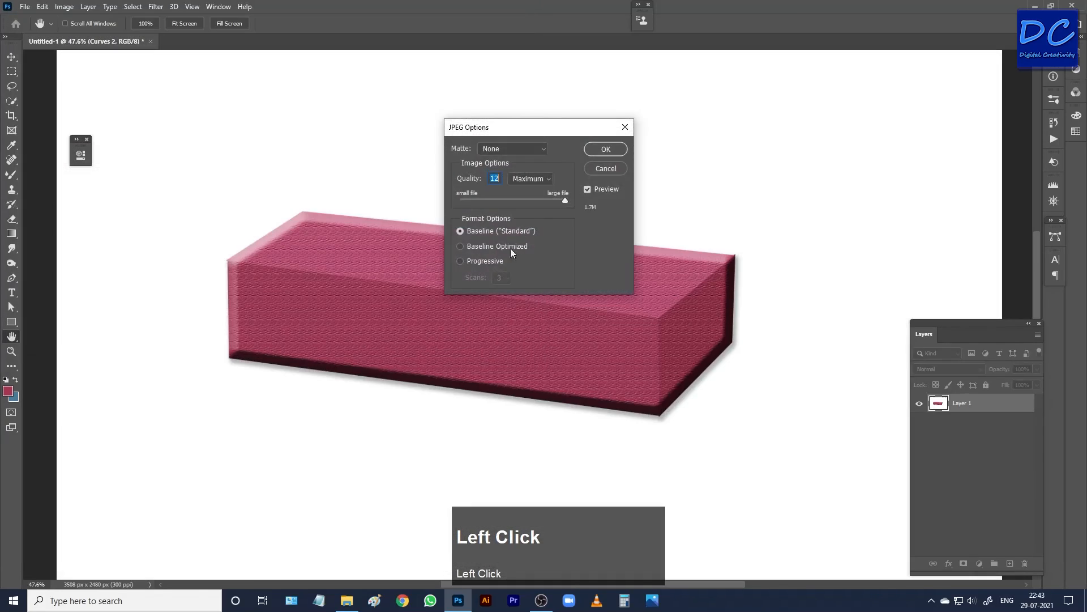